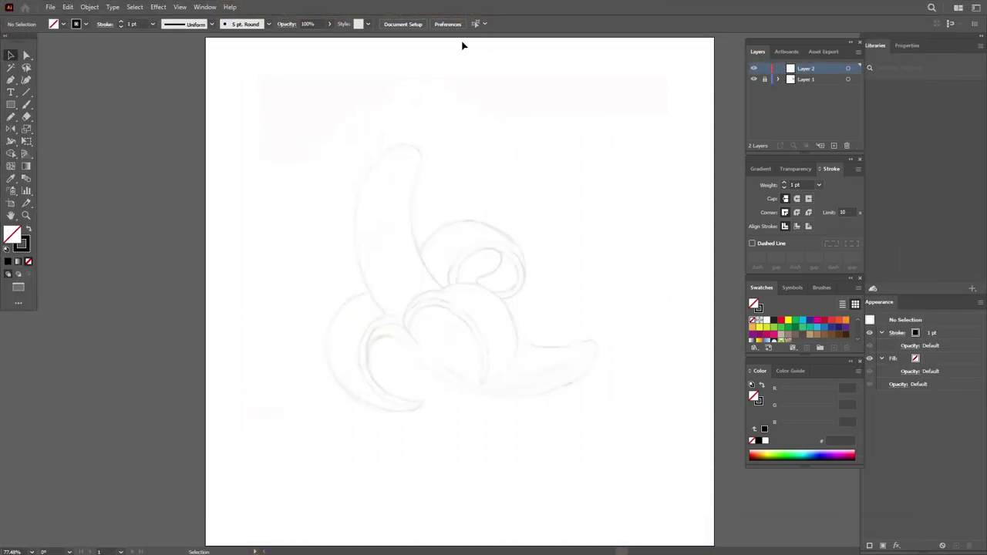
- Zoom in closely on the faint banana sketch with a Zoom tool marquee
click(26, 215)
drag(289, 131, 625, 415)
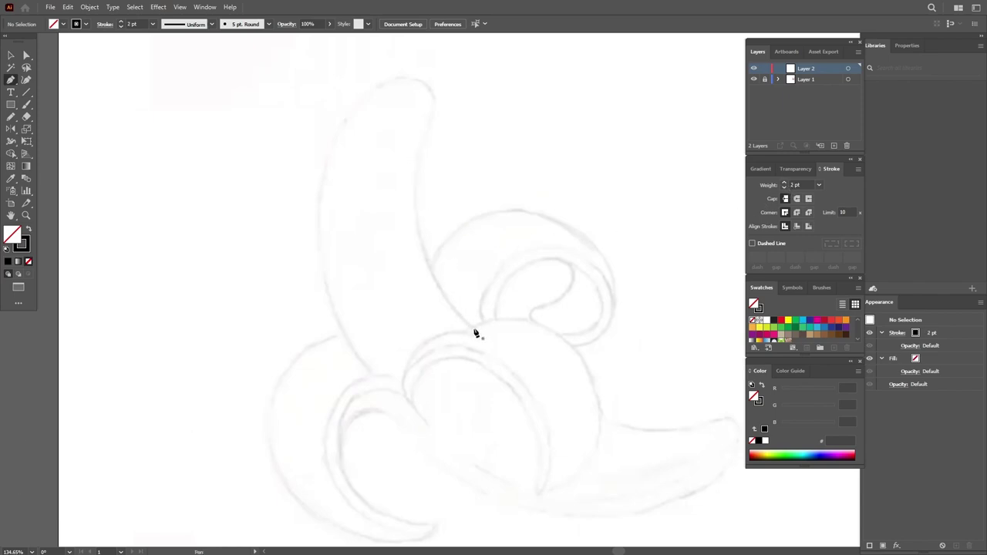
- Trace the upright banana fruit as a closed Pen outline and deselect it
drag(414, 232, 411, 218)
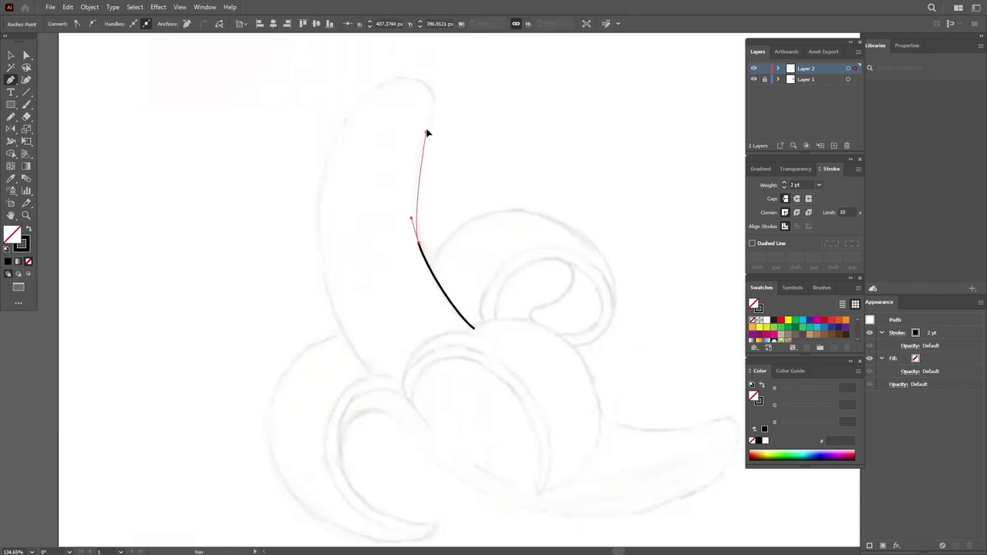
mouse_move(426, 133)
mouse_down()
mouse_move(437, 108)
mouse_move(405, 75)
mouse_up()
drag(343, 123, 313, 174)
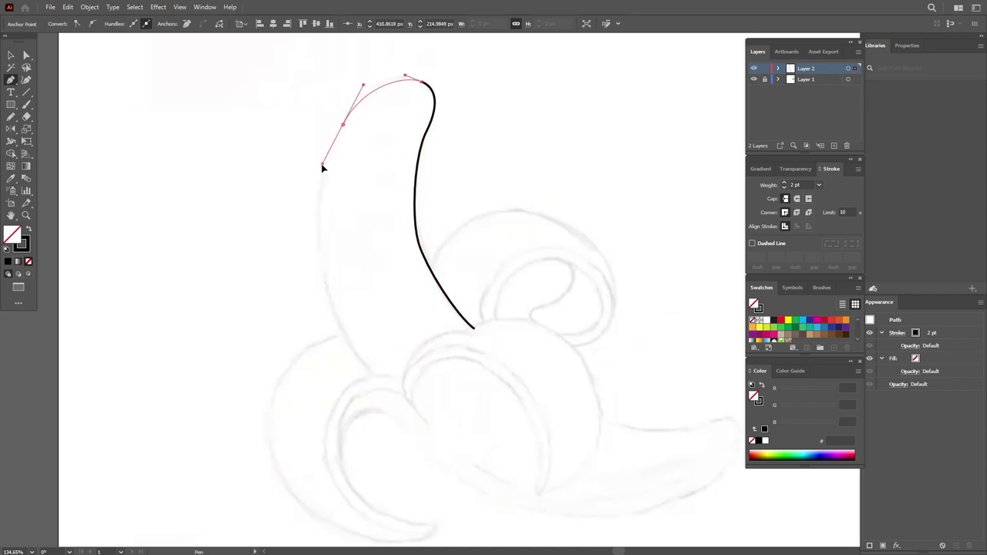
drag(332, 307, 344, 347)
scroll(345, 353, down, 2)
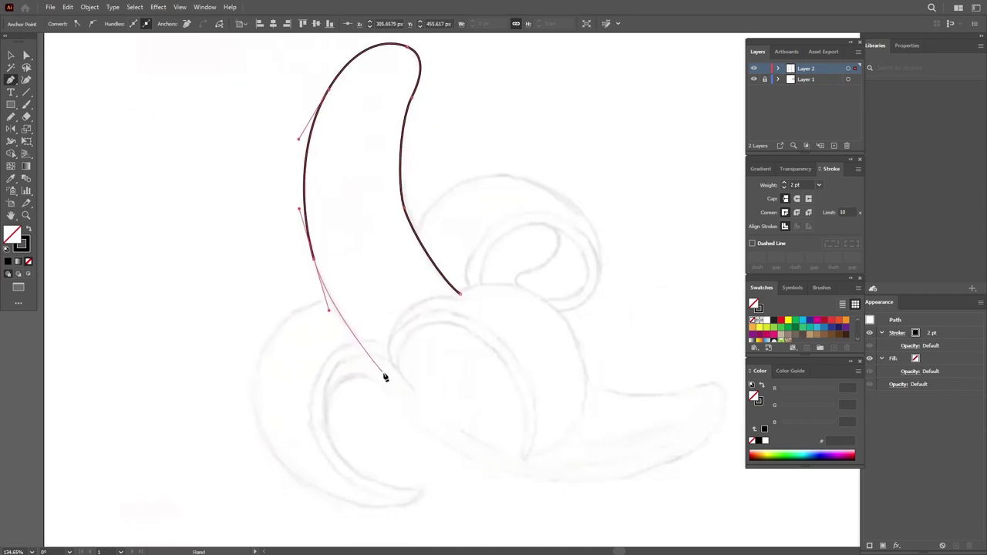
drag(475, 365, 483, 358)
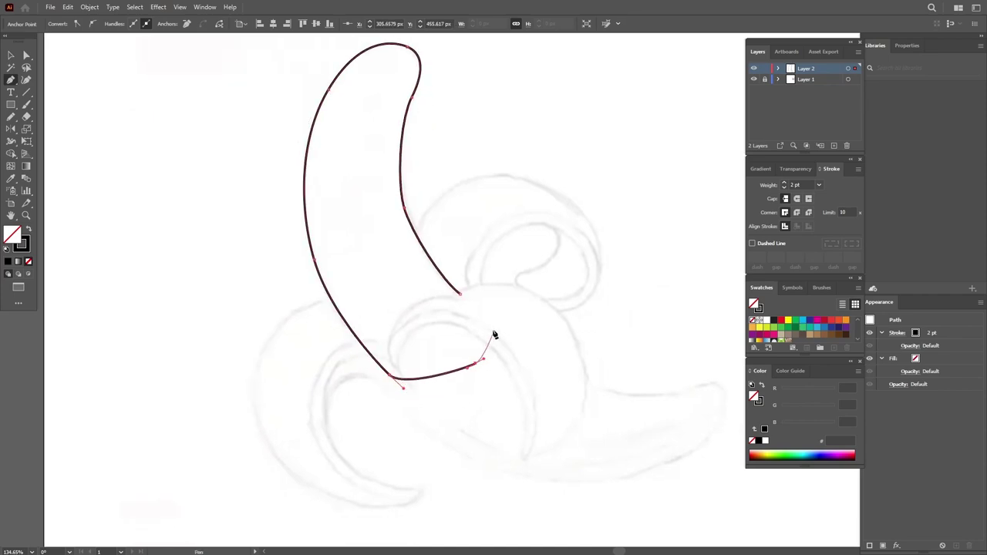
click(463, 297)
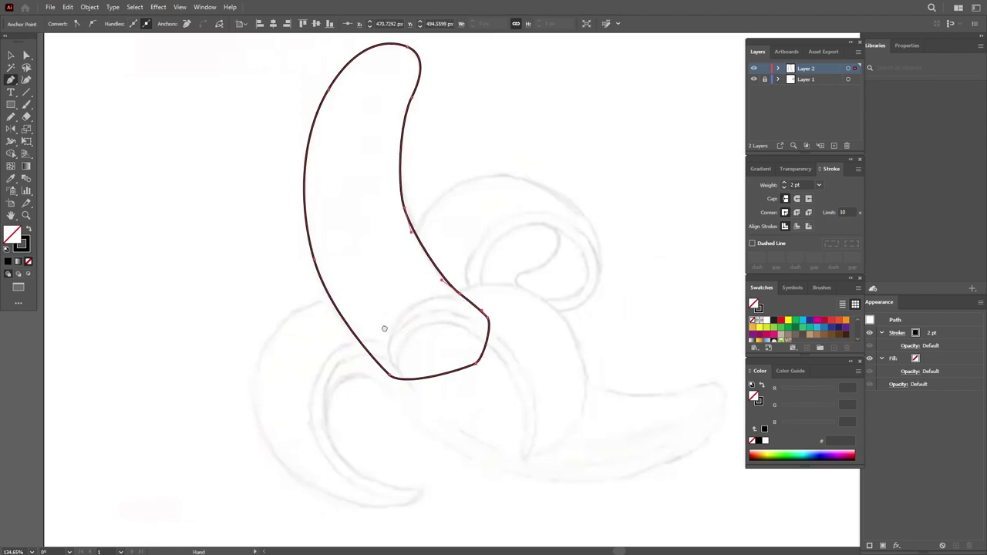
scroll(383, 330, down, 1)
scroll(383, 330, left, 2)
key(ctrl+shift+a)
- Start the peel outline at the fruit's left edge, tracing around the left flap's pointed tip
click(430, 257)
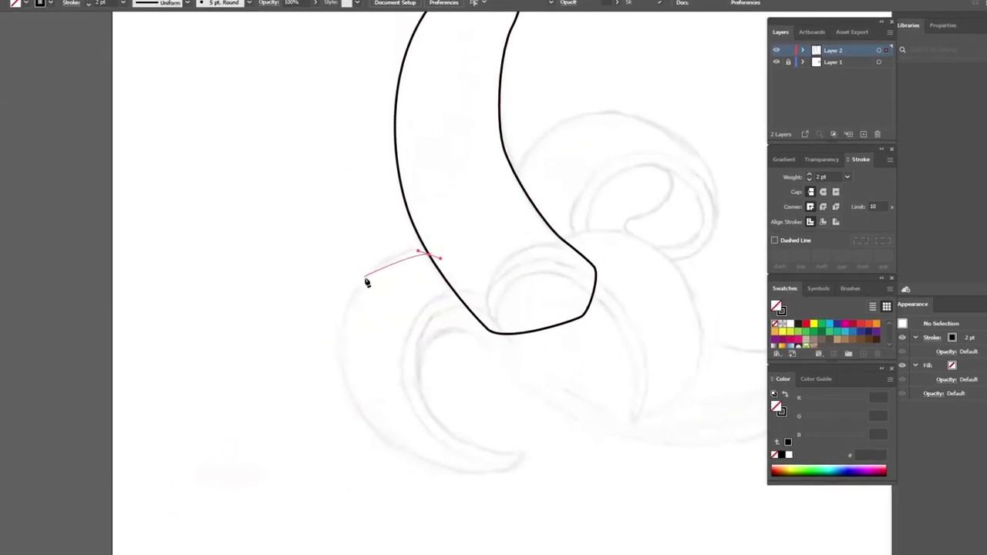
drag(382, 272, 350, 309)
scroll(351, 308, down, 2)
drag(345, 360, 389, 403)
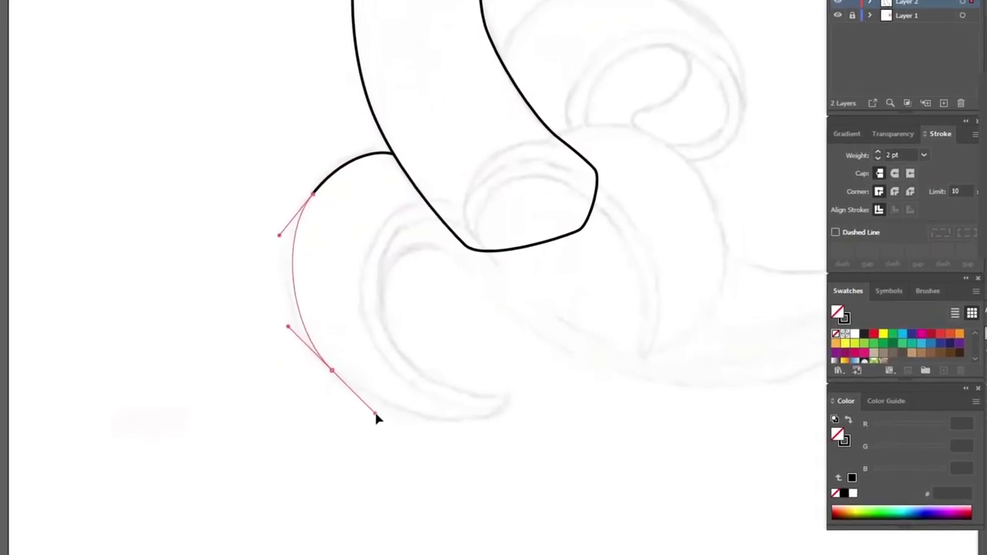
mouse_move(483, 406)
mouse_down()
mouse_move(511, 401)
mouse_move(436, 394)
mouse_up()
click(522, 407)
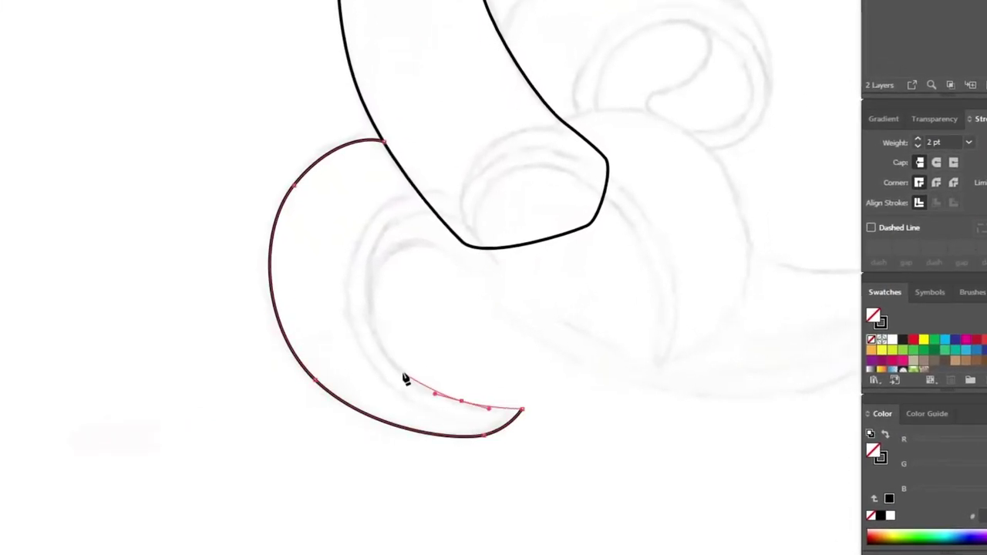
drag(373, 297, 378, 251)
drag(454, 254, 478, 280)
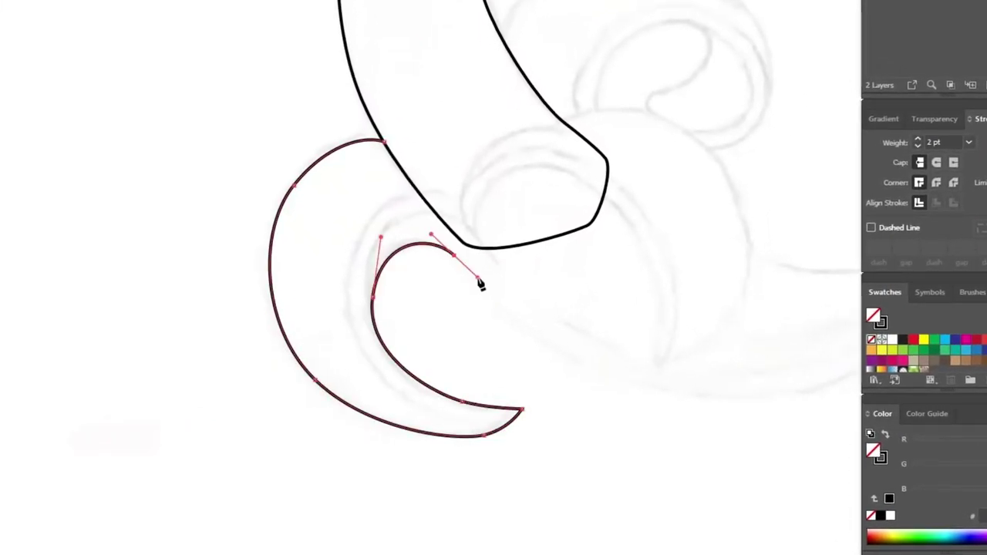
- Carry the peel outline under the fruit to the right tip and back to its start
scroll(455, 308, right, 5)
scroll(455, 309, down, 2)
drag(432, 316, 540, 349)
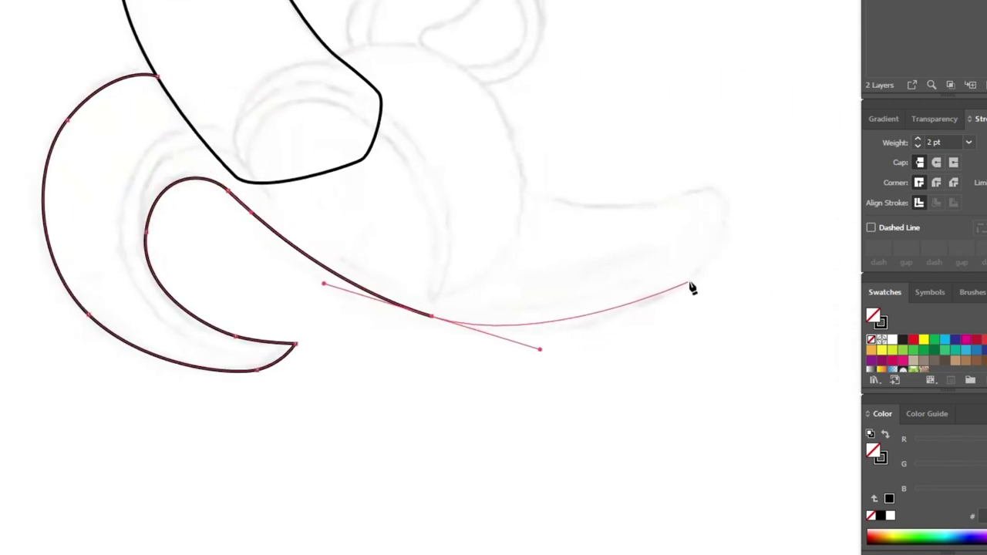
drag(694, 277, 743, 245)
click(714, 185)
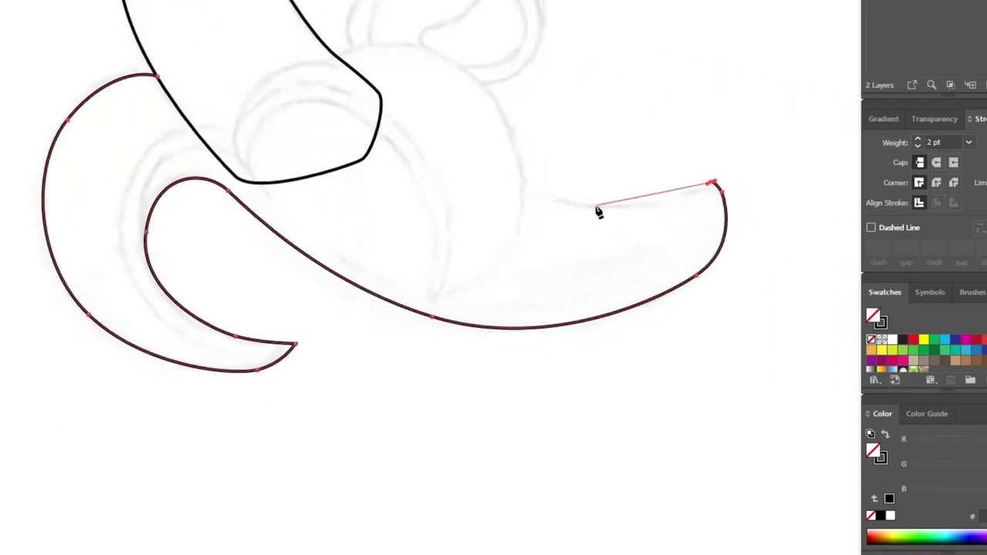
drag(600, 206, 554, 209)
drag(453, 133, 413, 94)
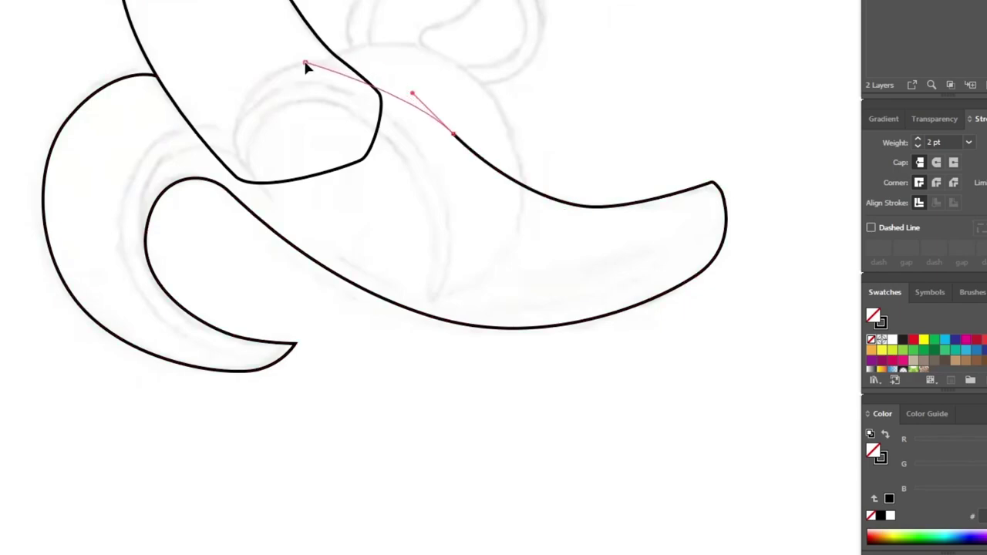
drag(306, 62, 264, 64)
drag(233, 138, 201, 128)
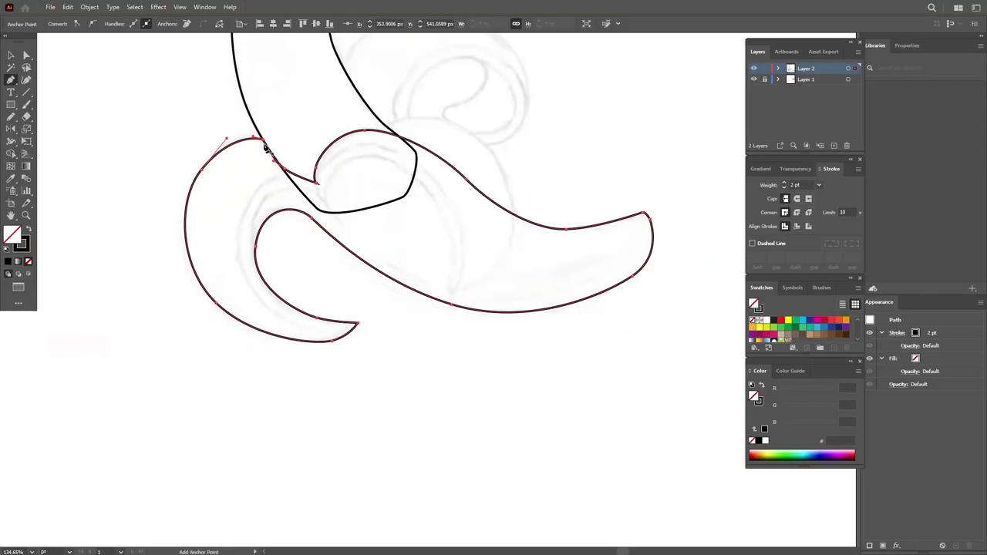
- Trace and close the front peel flap outline over the fruit's base
drag(427, 180, 399, 278)
ctrl+click(409, 209)
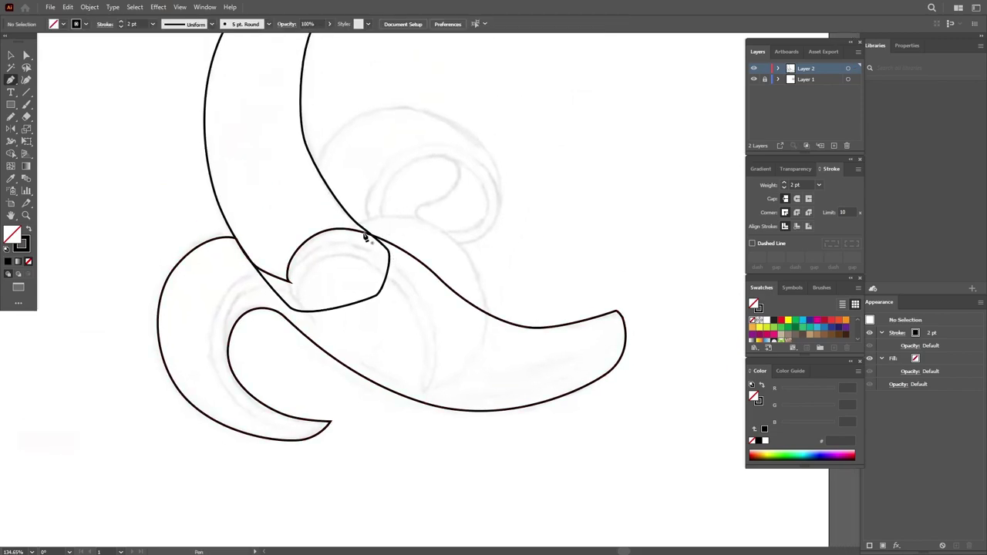
drag(324, 275, 333, 267)
drag(312, 304, 376, 247)
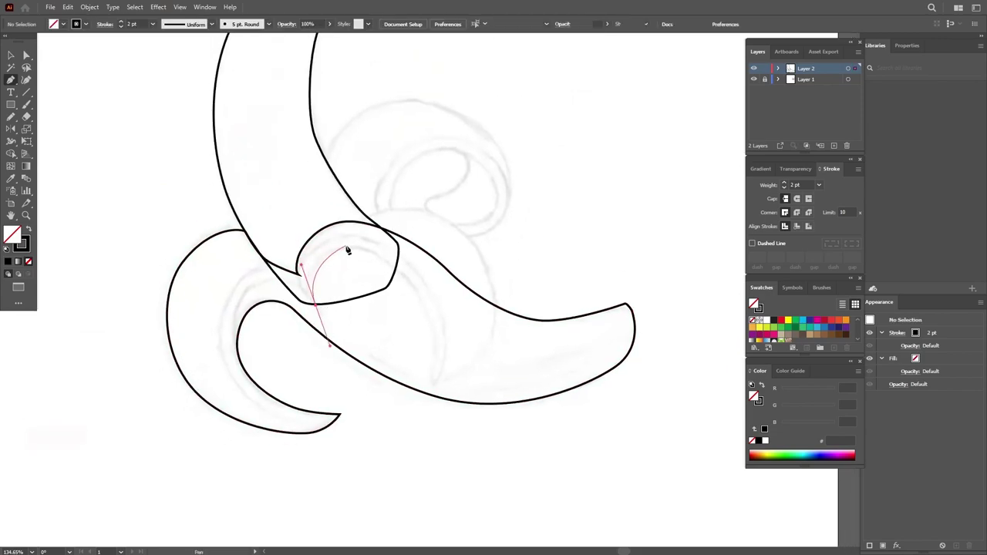
mouse_move(422, 296)
mouse_down()
mouse_move(446, 376)
mouse_move(423, 410)
mouse_up()
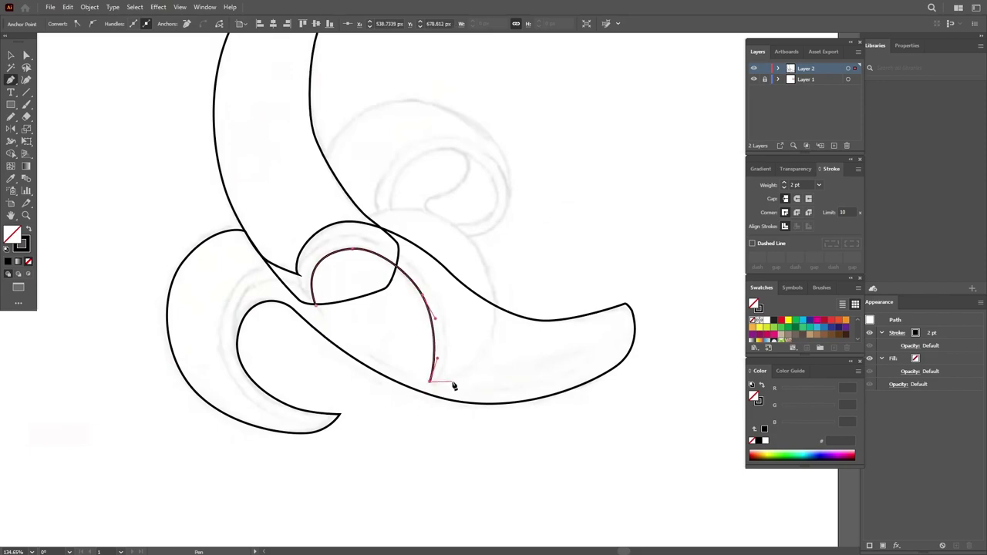
drag(493, 335, 503, 316)
drag(450, 218, 412, 192)
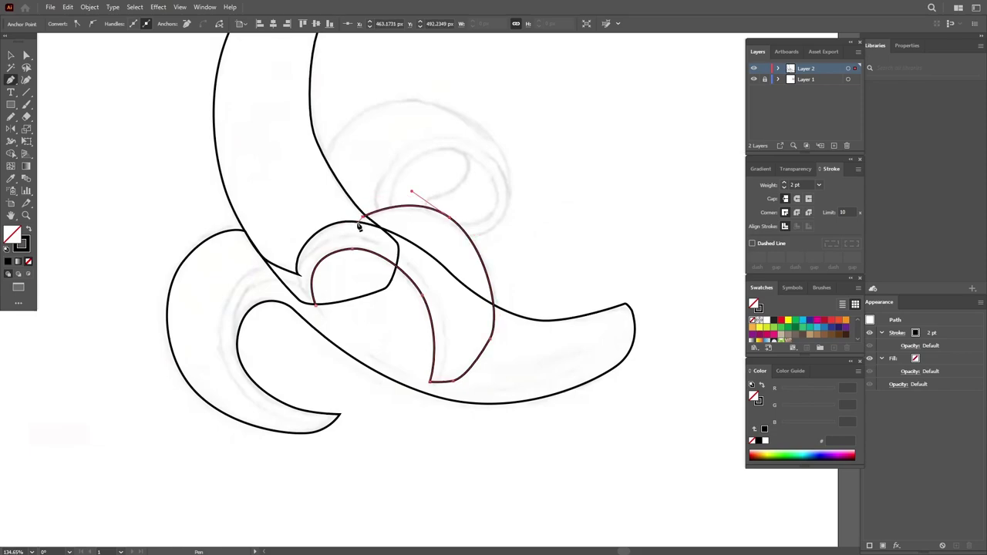
drag(345, 222, 305, 235)
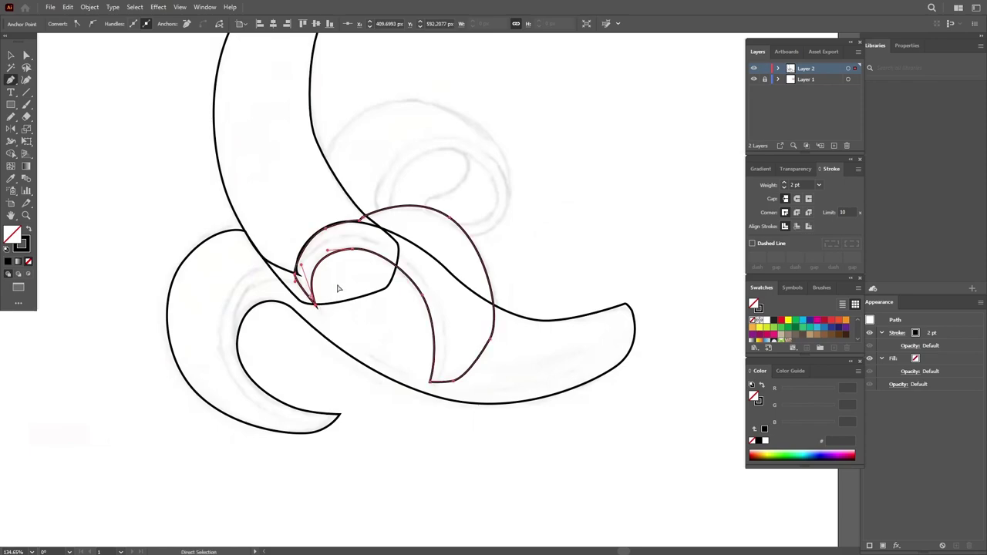
ctrl+click(337, 289)
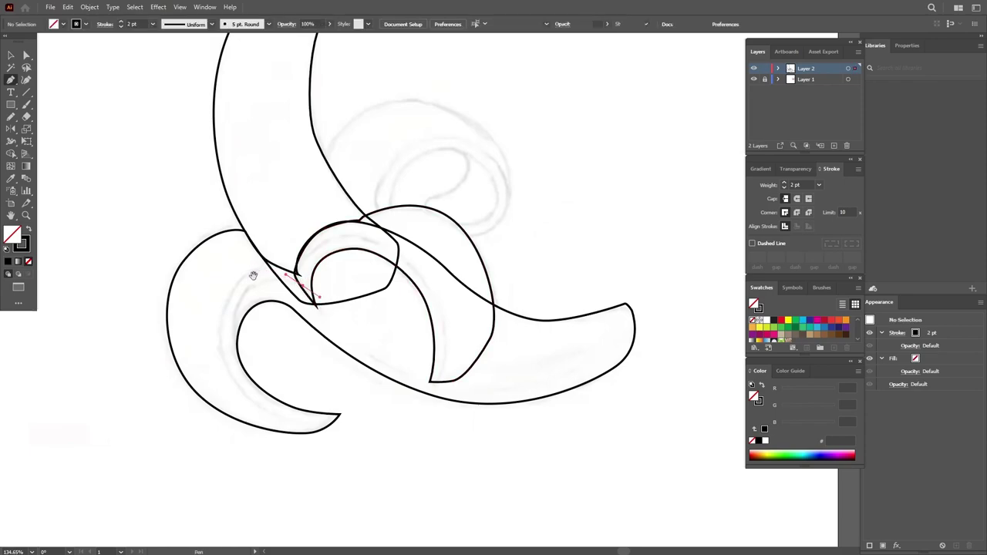
- Draw the left flap's inner curve and refine its anchors and handles with Direct Selection
drag(253, 276, 285, 265)
scroll(295, 275, down, 1)
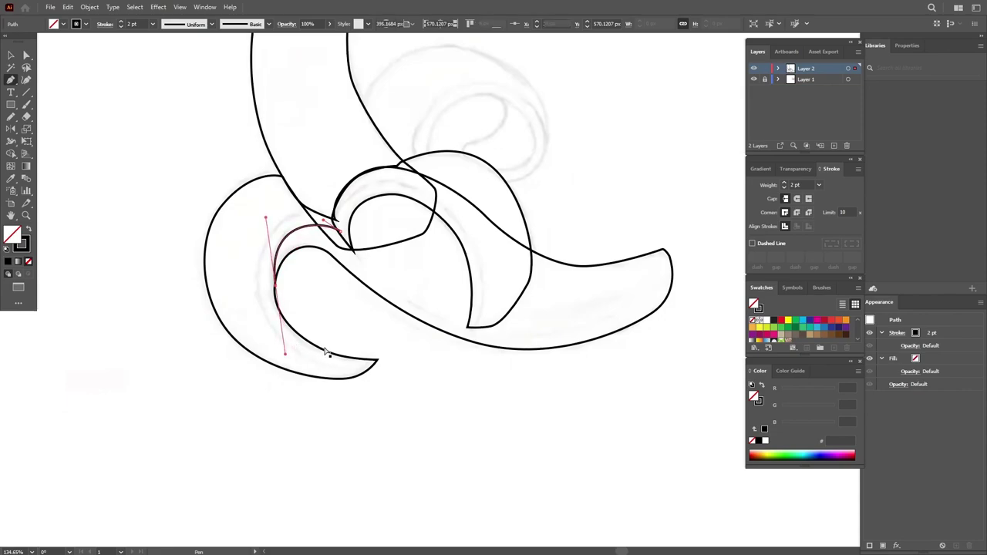
ctrl+click(340, 245)
key(a)
drag(322, 210, 328, 207)
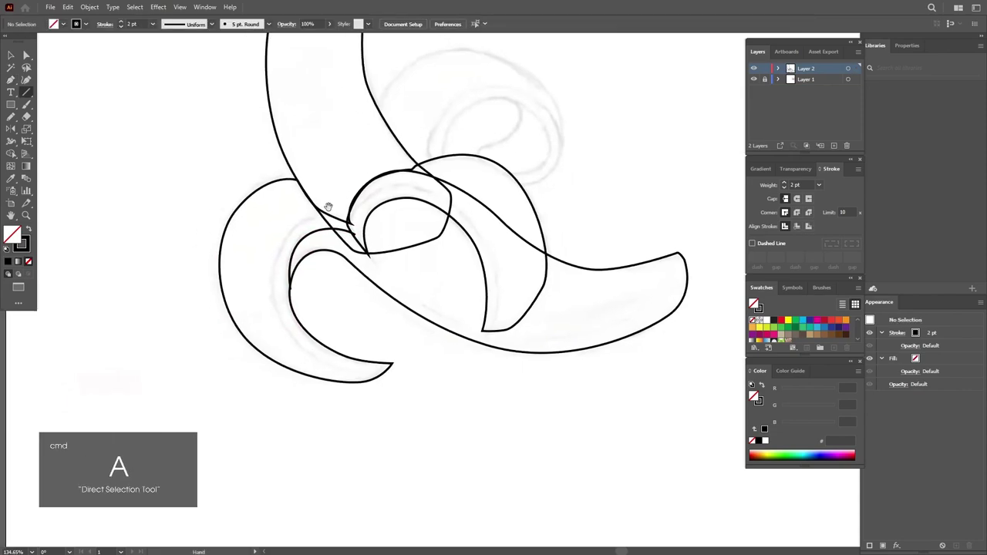
click(293, 287)
drag(351, 226, 285, 302)
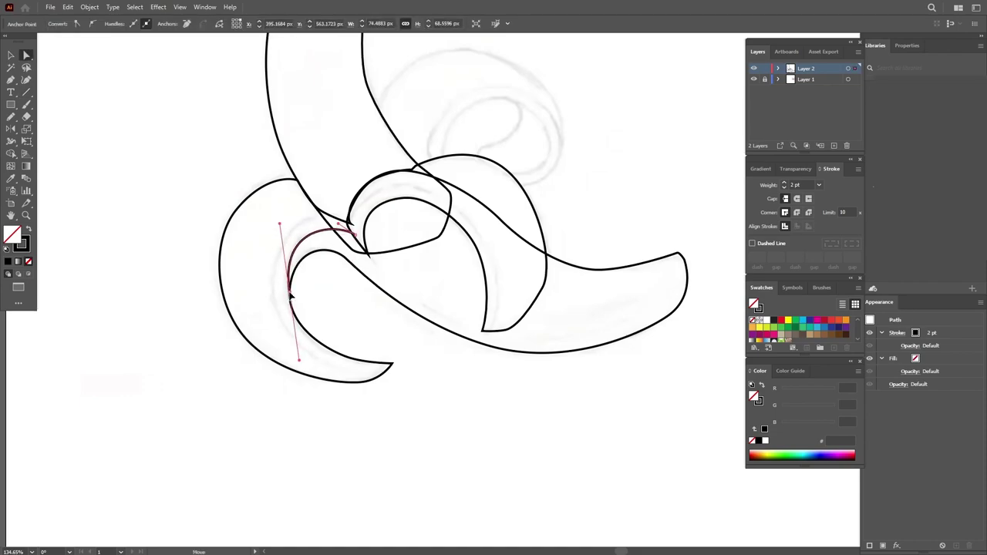
click(352, 245)
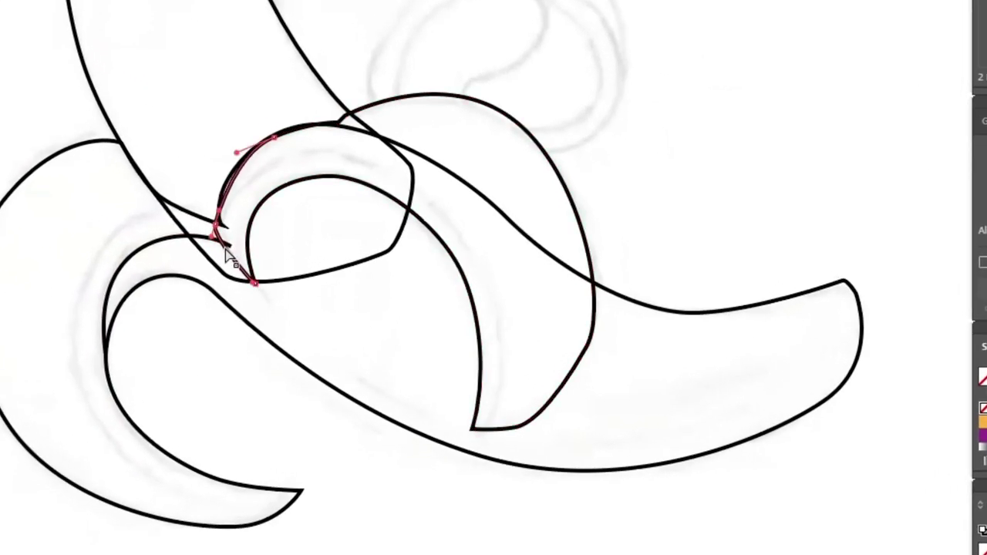
click(223, 242)
click(220, 231)
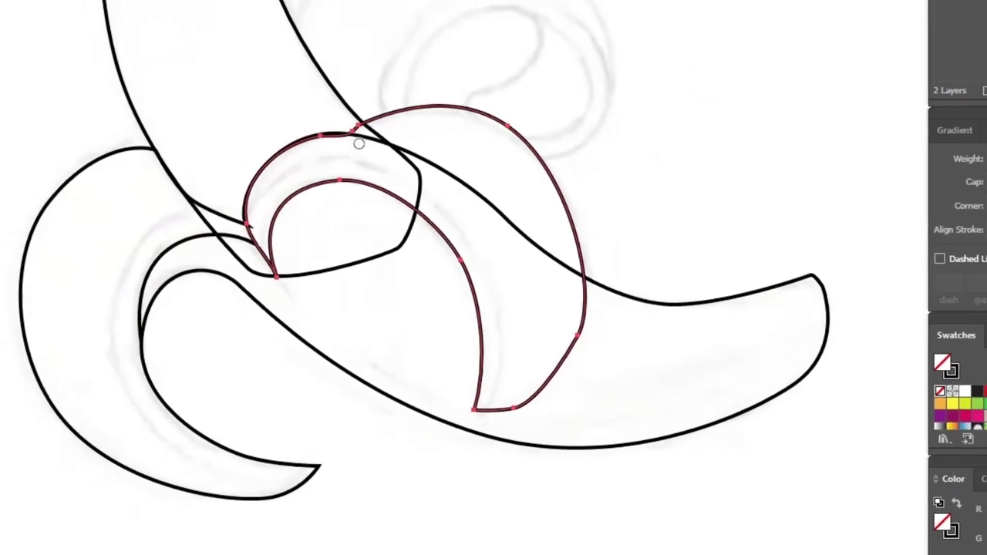
click(312, 251)
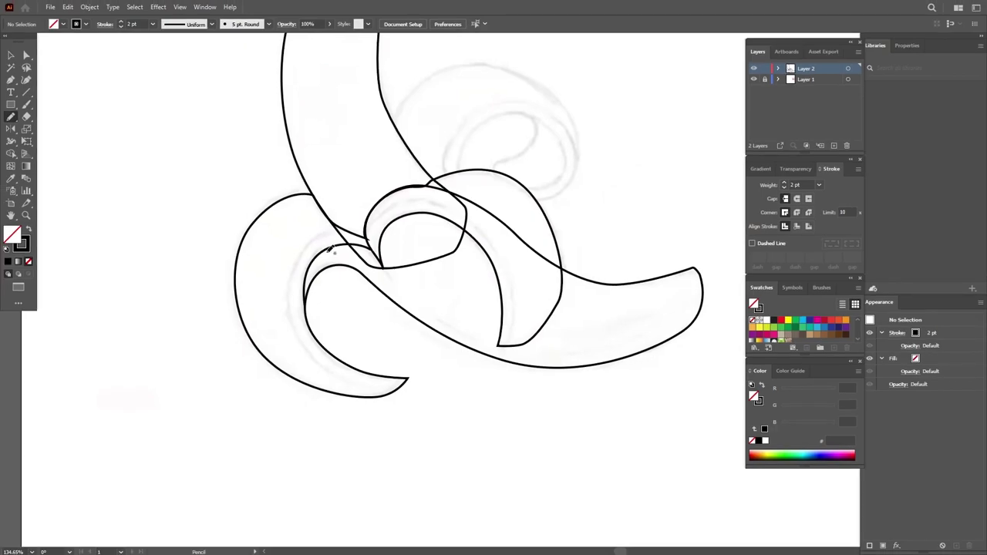
- Draw a new inner line and outer back edge around the left peel flap
click(361, 236)
drag(337, 231, 321, 225)
key(p)
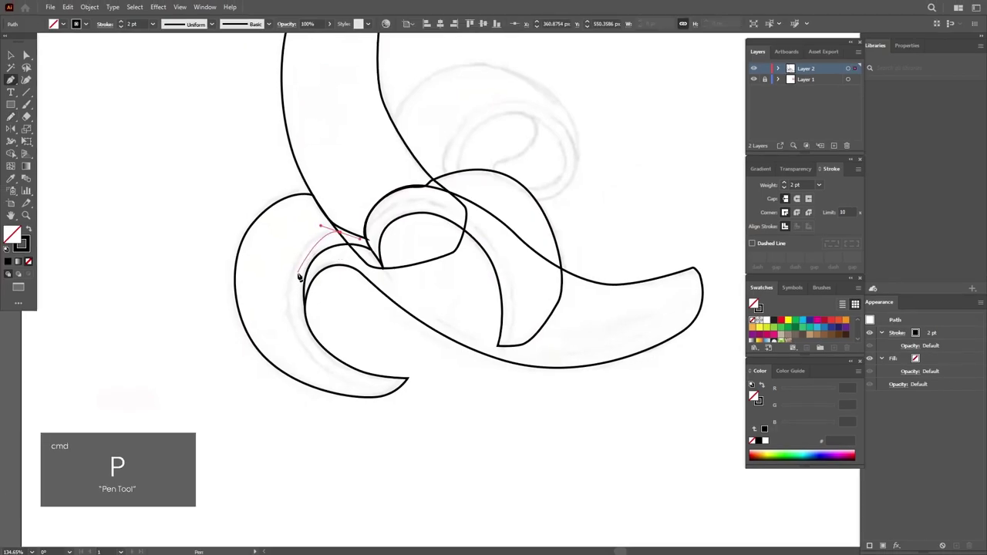
drag(328, 372, 351, 381)
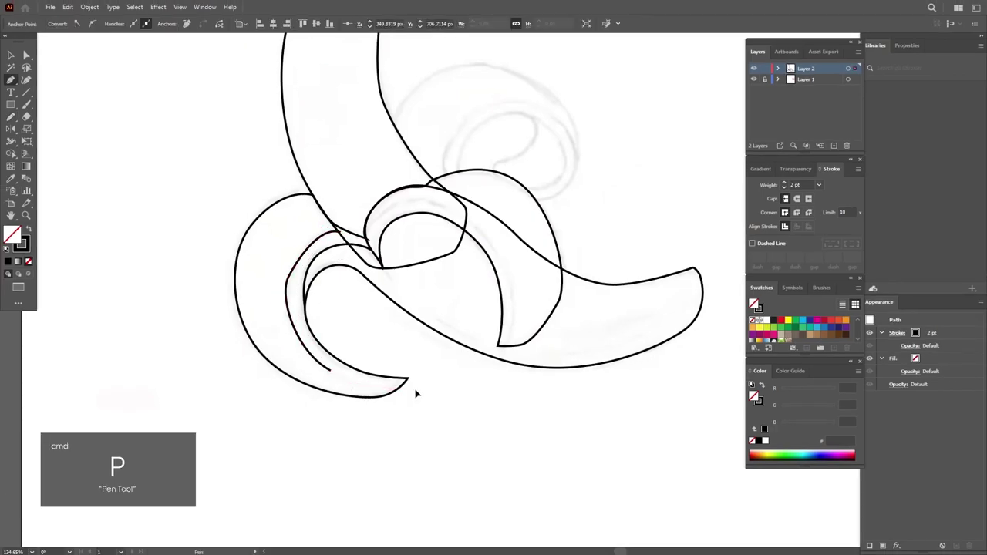
drag(417, 392, 427, 389)
click(301, 406)
click(222, 324)
click(213, 240)
click(275, 175)
drag(330, 183, 342, 202)
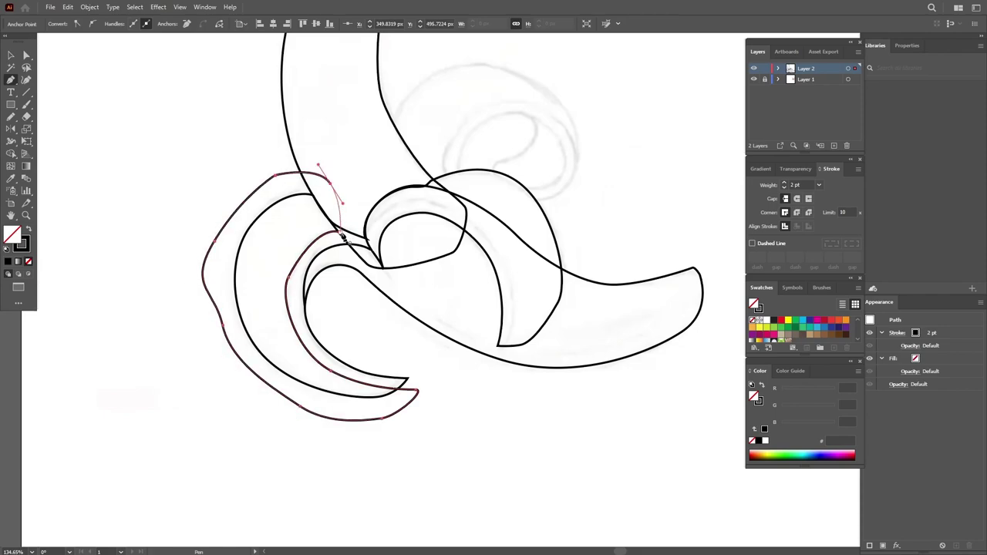
click(291, 282)
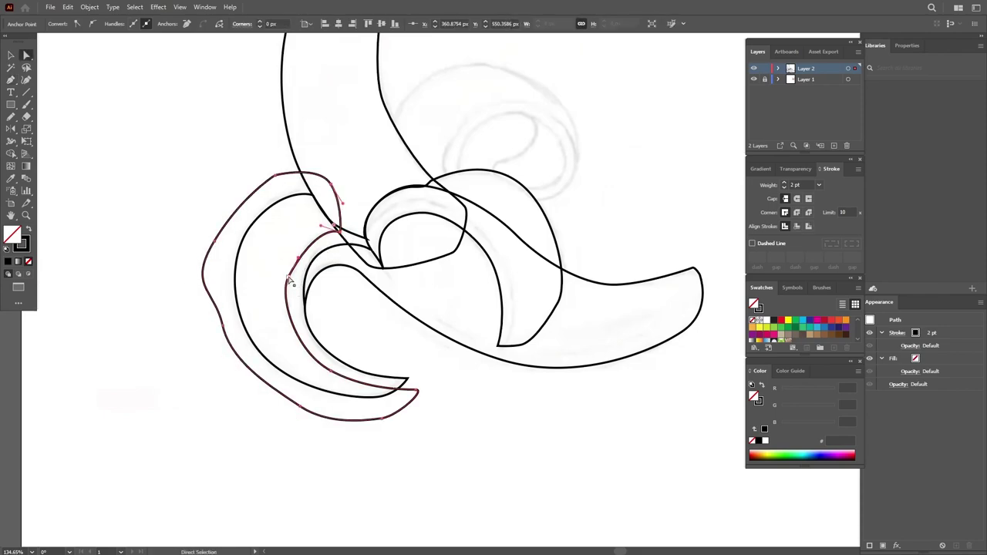
key(a)
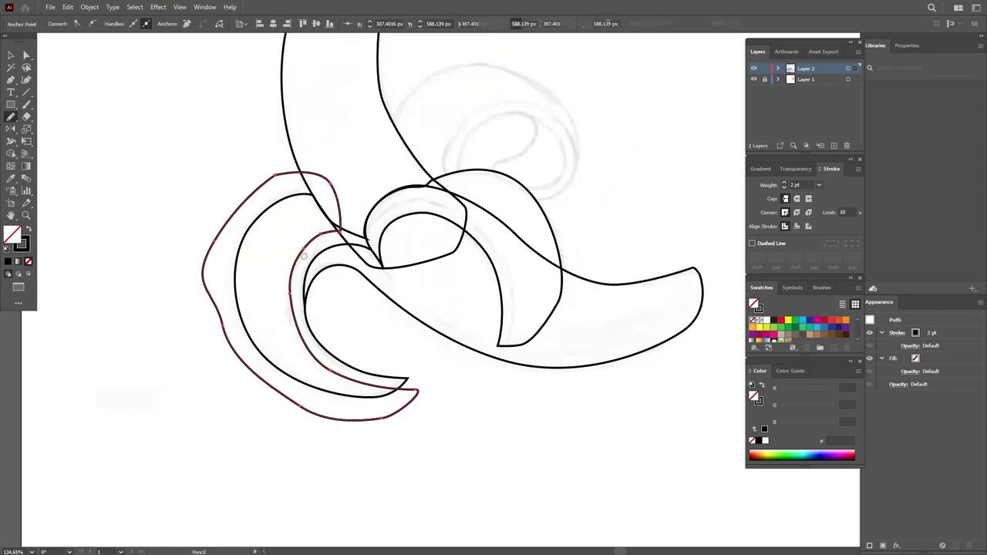
click(321, 244)
- Select all paths and use Shape Builder to delete the outer left band of the peel
key(ctrl+a)
key(n)
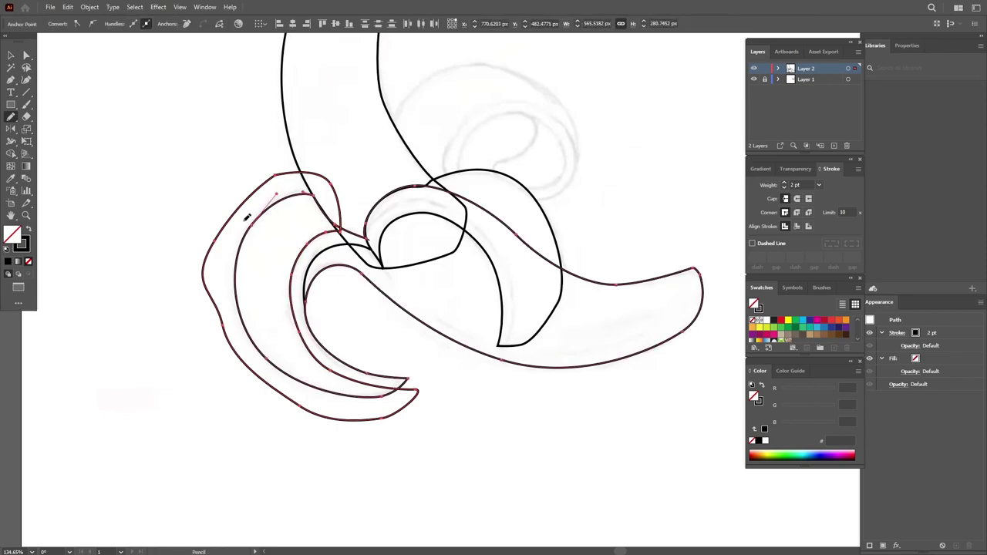
alt+click(231, 217)
key(a)
click(312, 282)
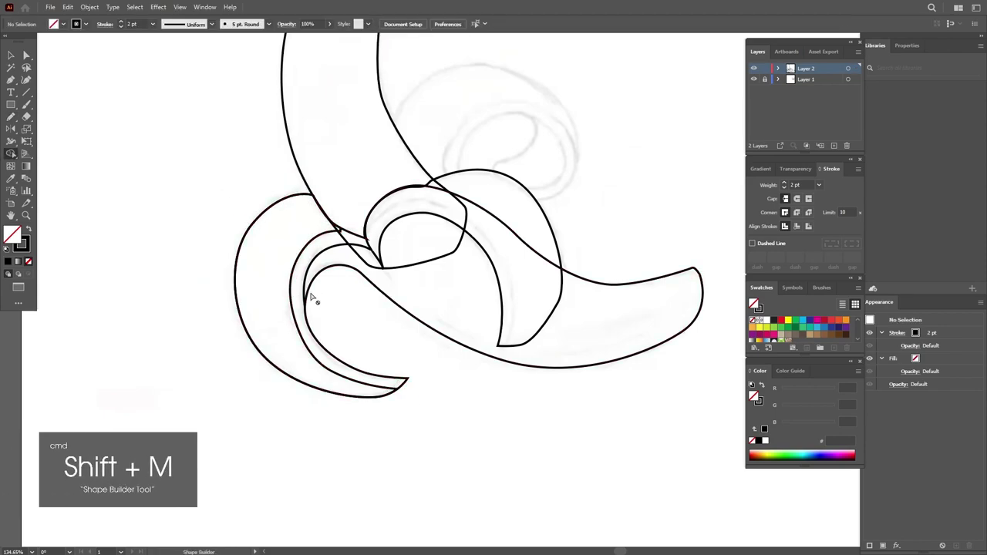
scroll(286, 232, right, 3)
scroll(297, 235, up, 3)
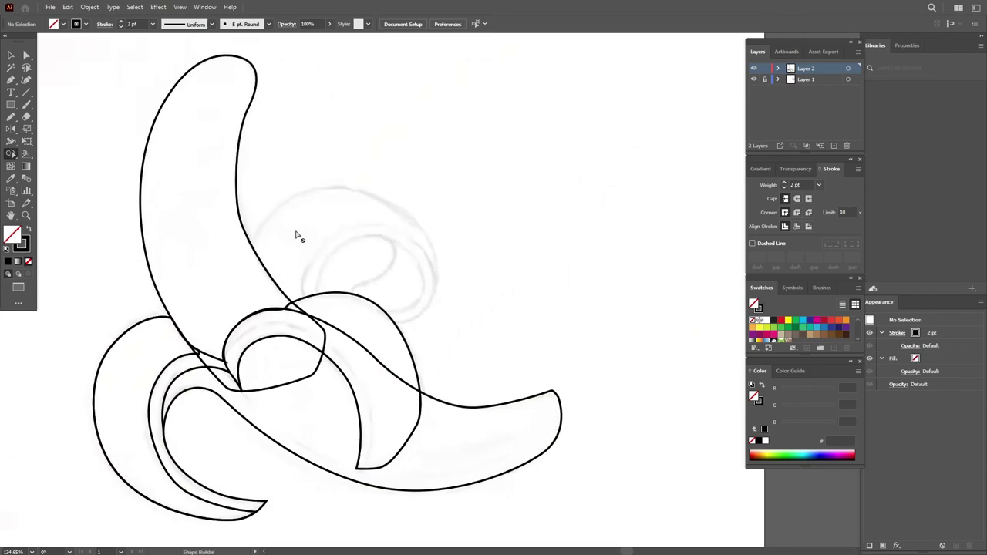
- Trace the curling peel flap above the fruit and send it to the back
key(p)
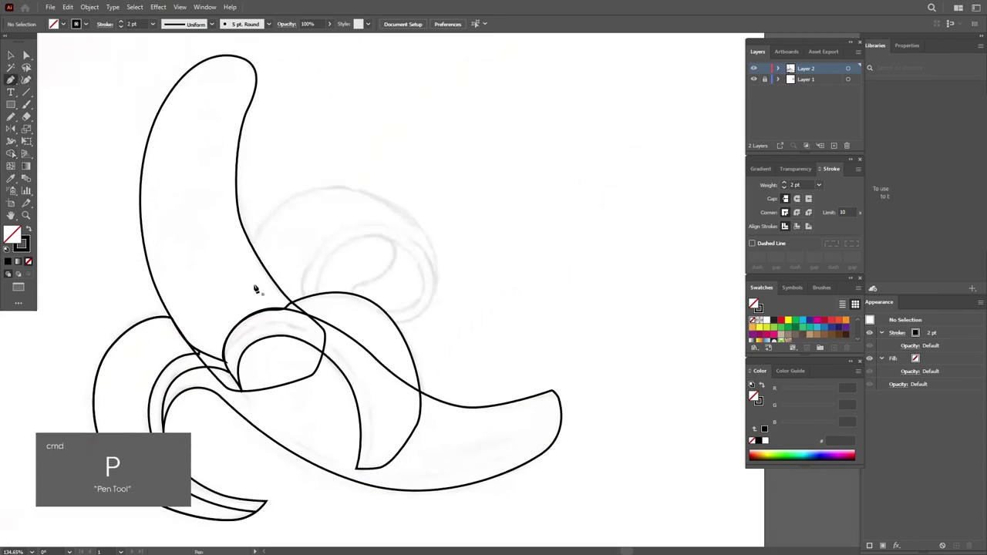
drag(253, 287, 241, 228)
drag(335, 189, 391, 191)
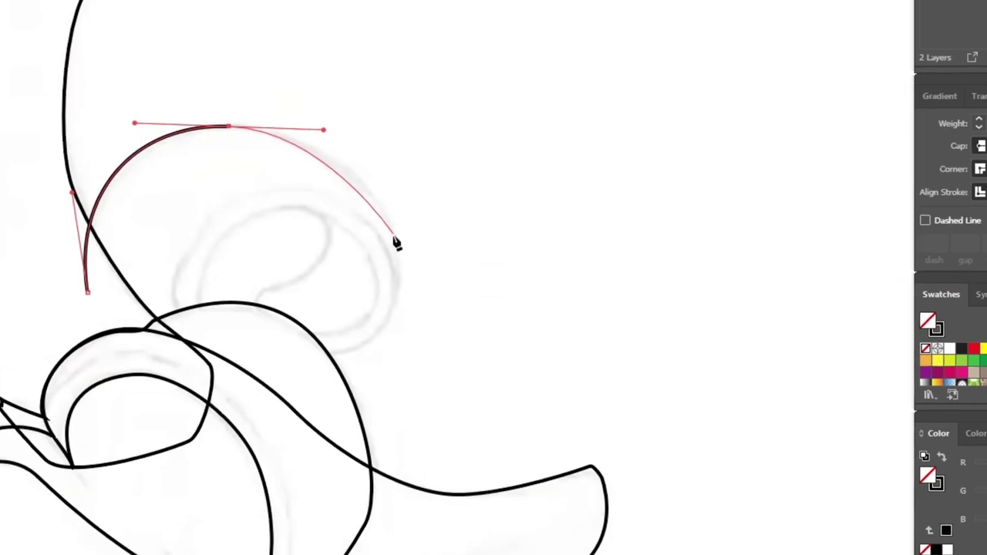
drag(409, 241, 430, 278)
drag(378, 337, 360, 343)
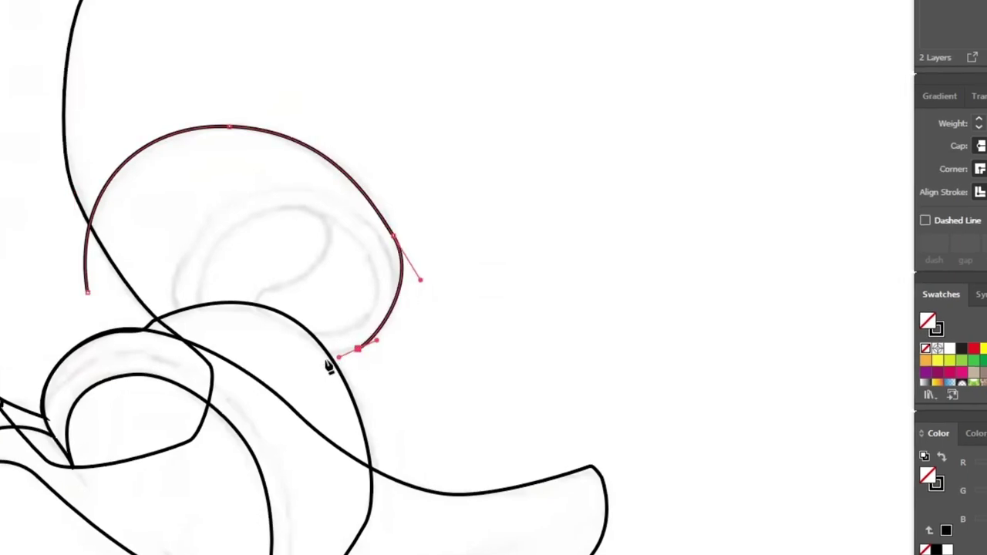
click(266, 301)
drag(309, 276, 348, 252)
drag(307, 212, 270, 189)
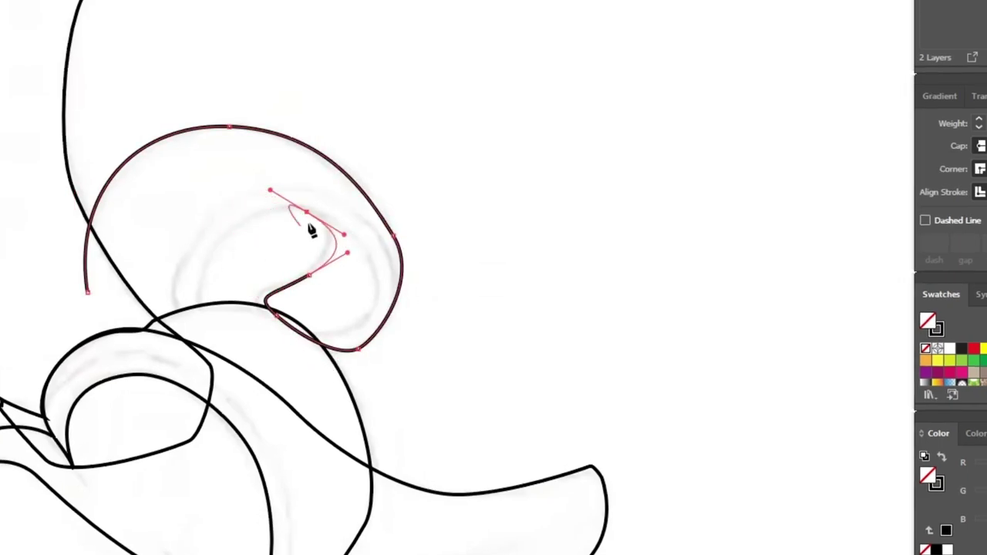
key(Escape)
click(307, 212)
drag(211, 318, 222, 355)
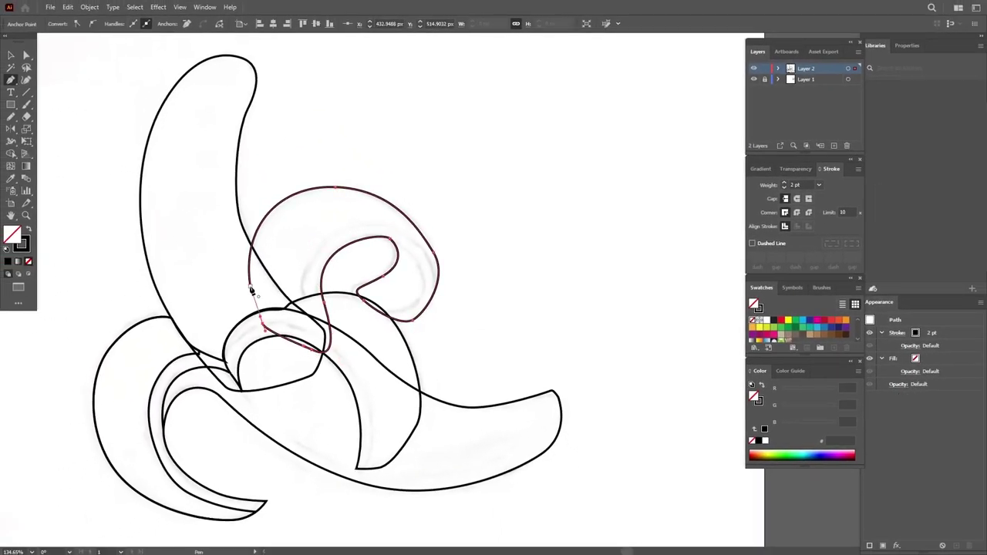
right_click(281, 209)
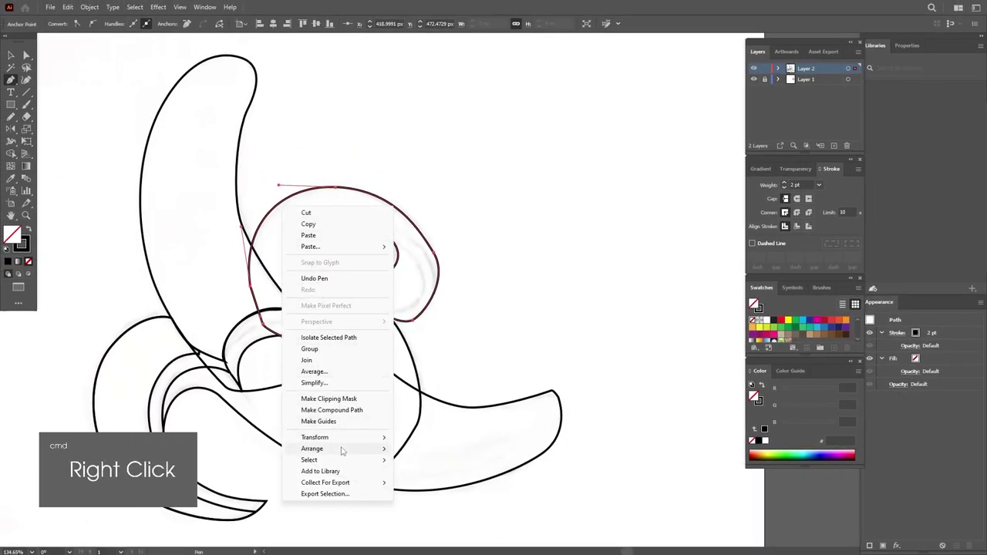
mouse_move(332, 449)
click(437, 481)
super+click(302, 335)
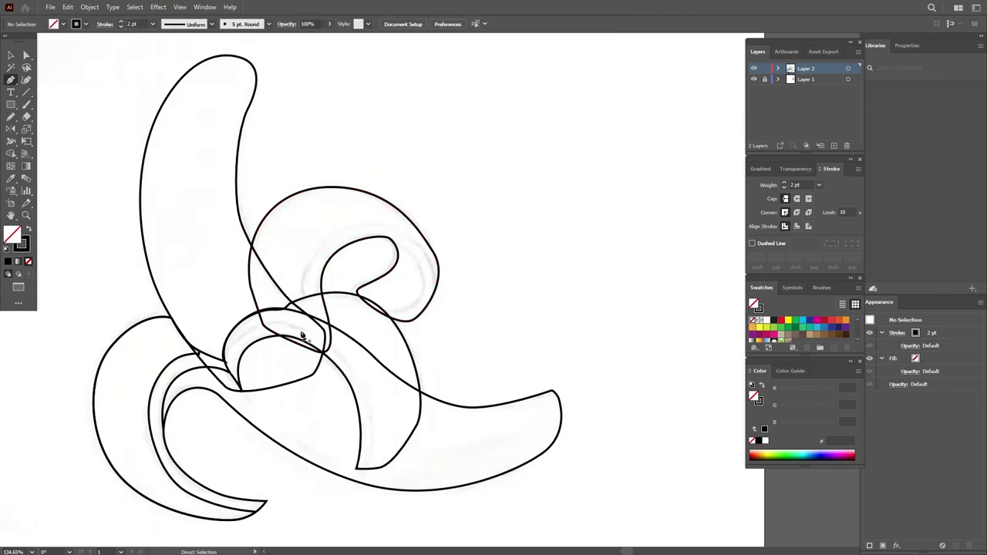
- Draw the curl's inner edge and merge the inner regions into one band with Shape Builder
click(311, 374)
drag(351, 224, 413, 209)
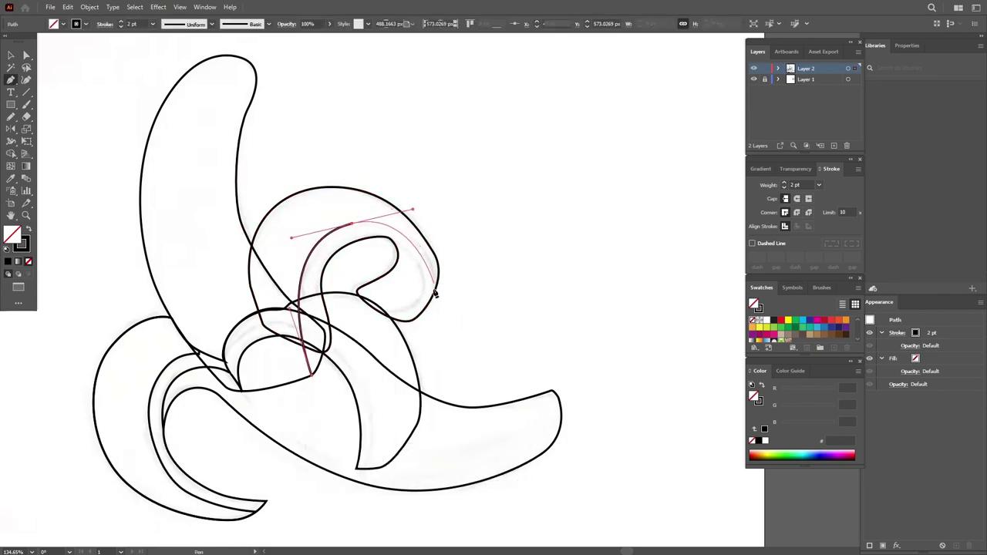
drag(436, 302, 422, 348)
click(311, 375)
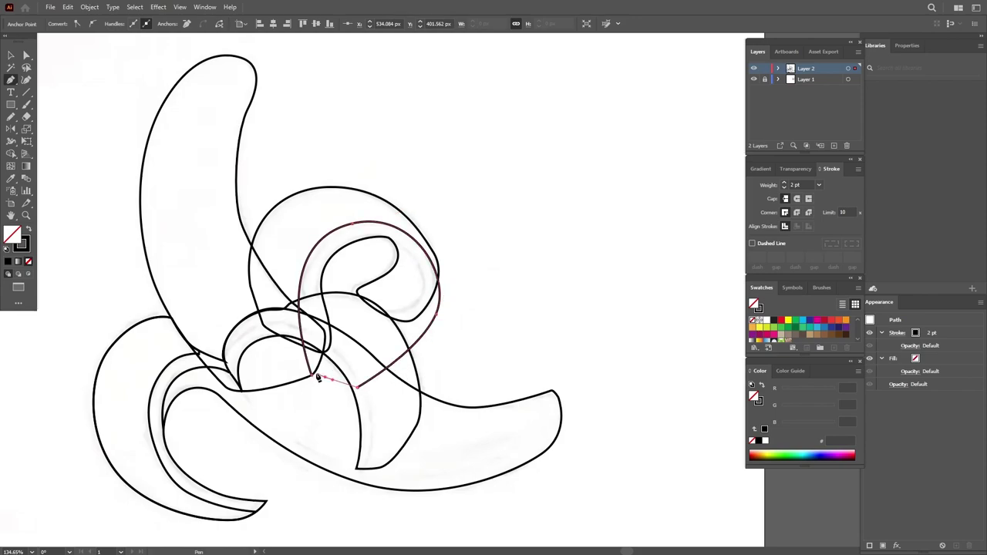
shift+super+click(377, 191)
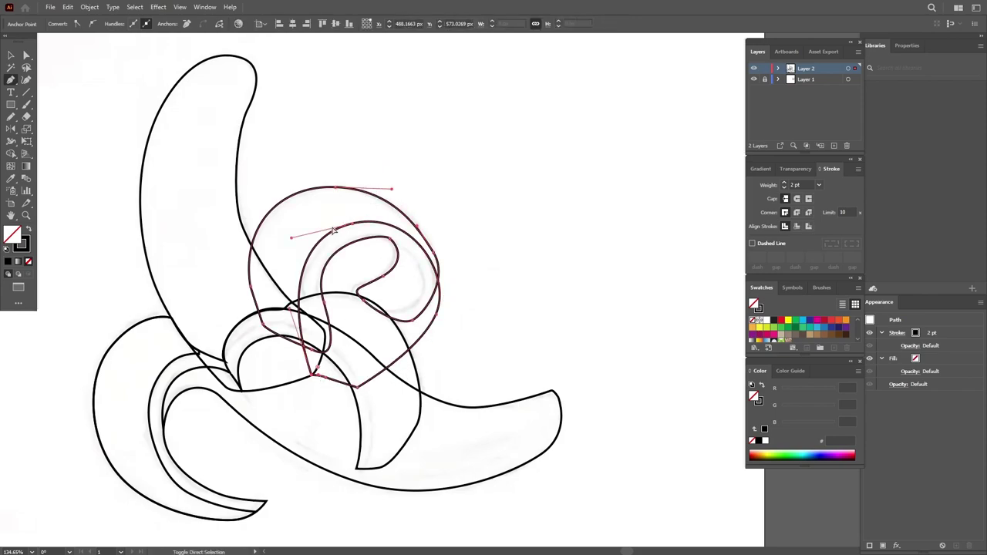
key(shift+m)
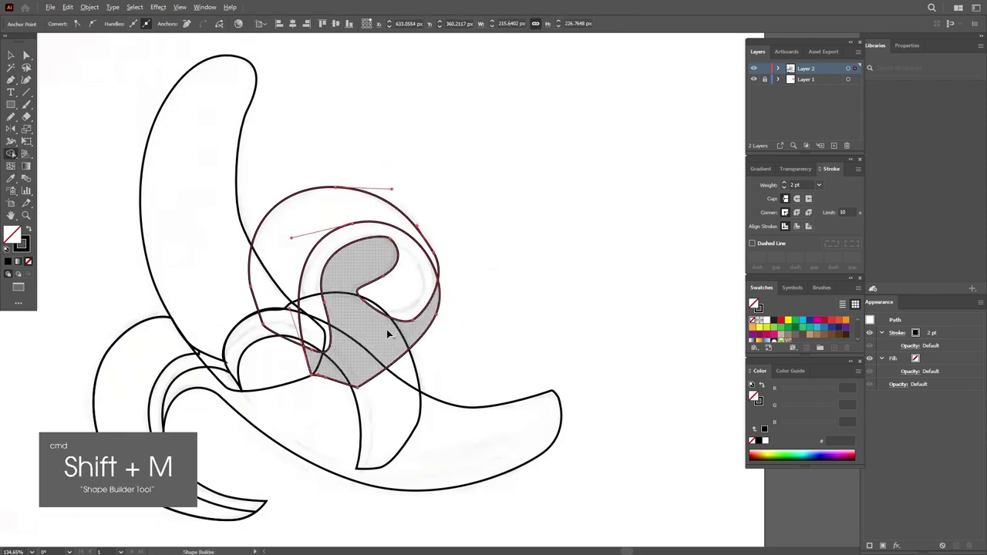
drag(390, 331, 273, 265)
click(10, 56)
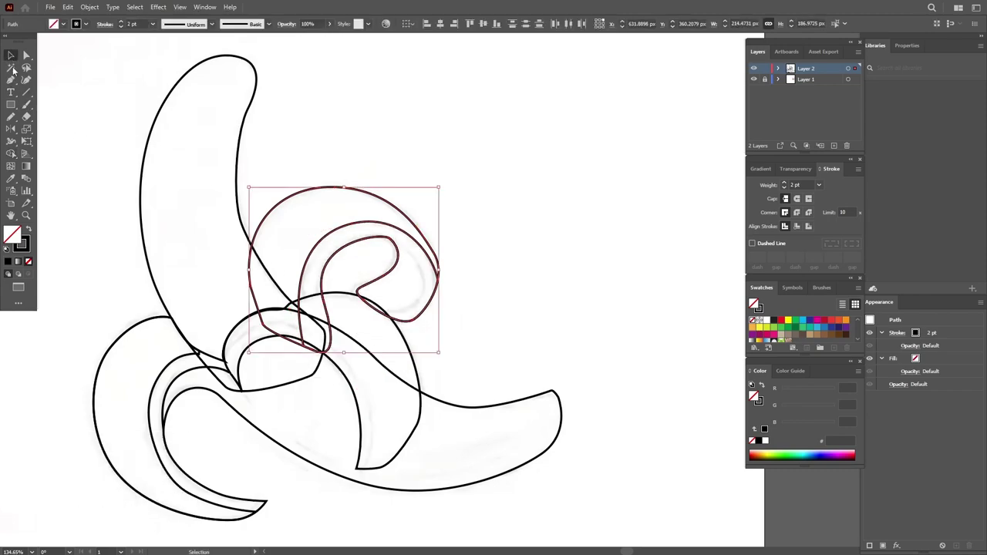
click(454, 243)
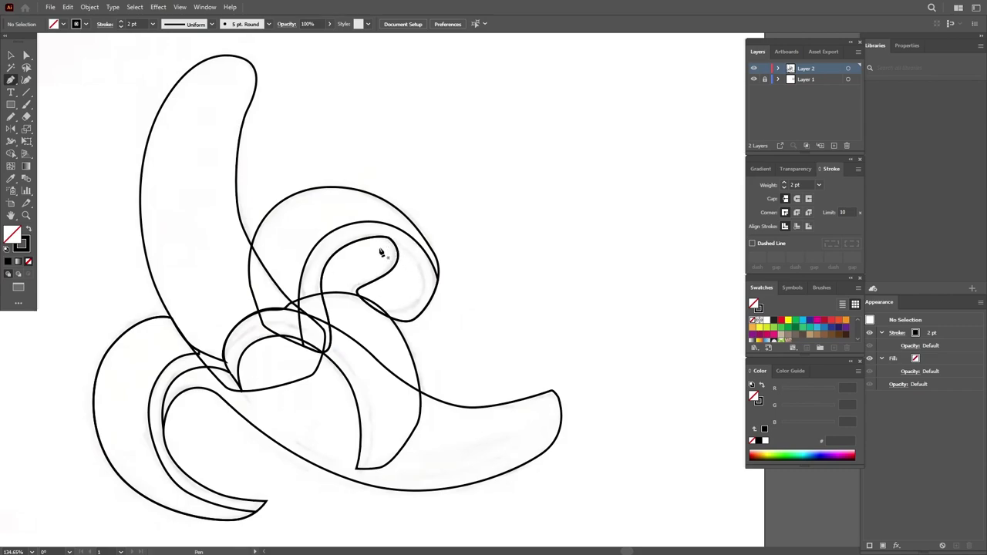
- Add an inner edge at the curl's tip, merge it, and send the curl paths to the back
drag(374, 247, 390, 238)
drag(424, 276, 428, 296)
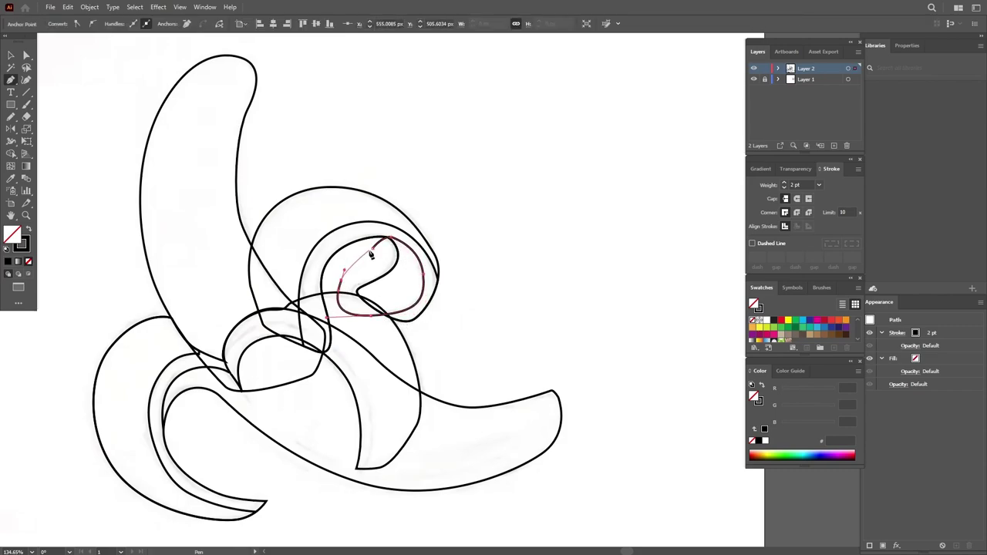
ctrl+shift+click(437, 287)
key(shift+m)
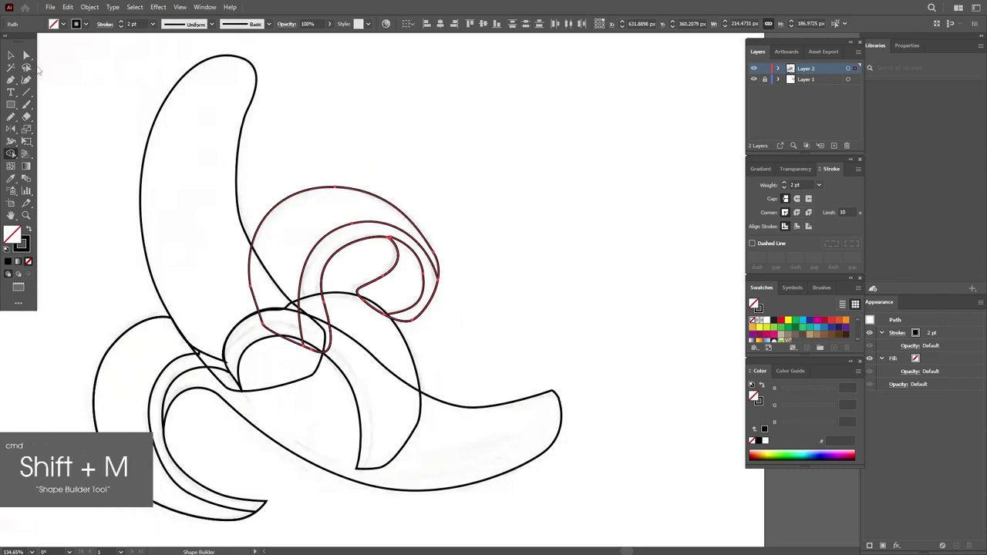
click(11, 55)
right_click(367, 242)
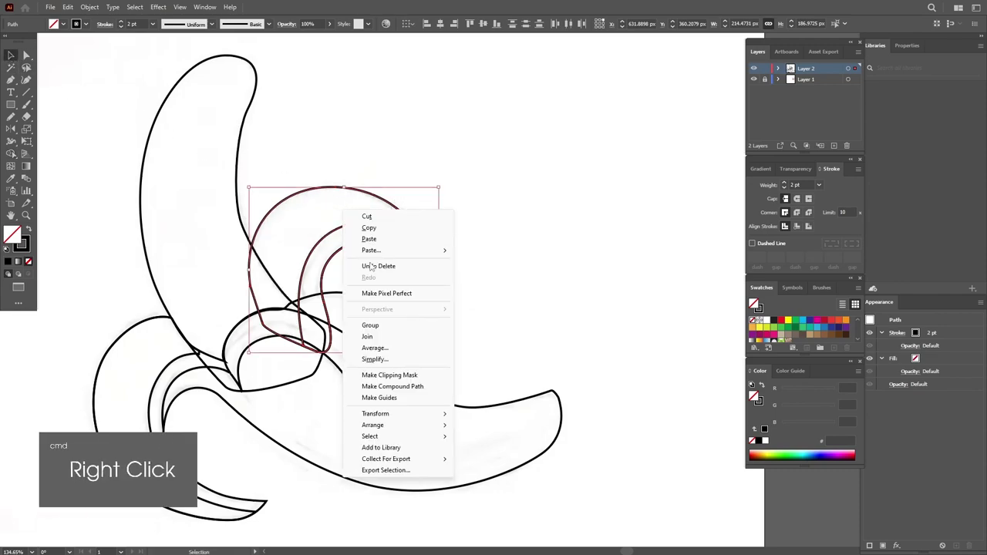
mouse_move(373, 425)
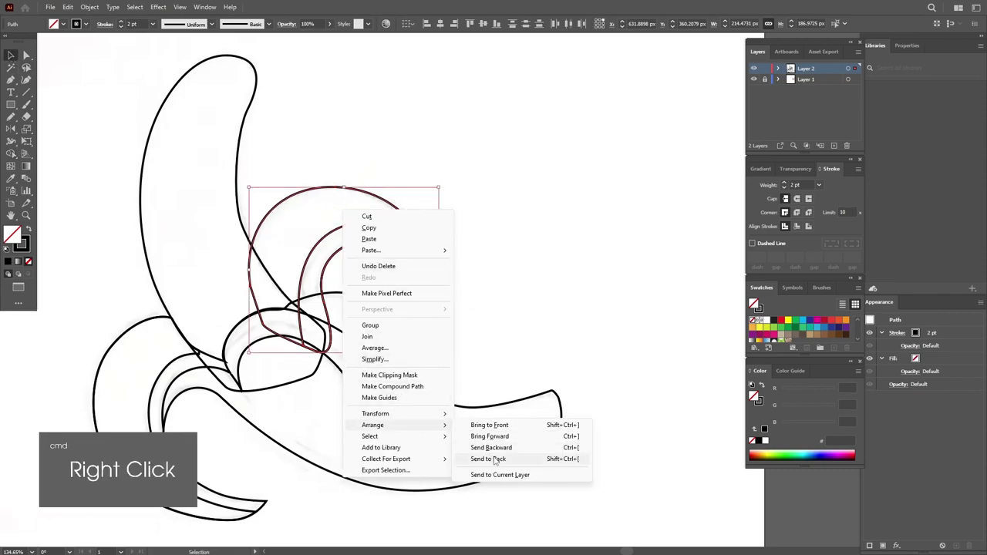
click(499, 459)
click(463, 233)
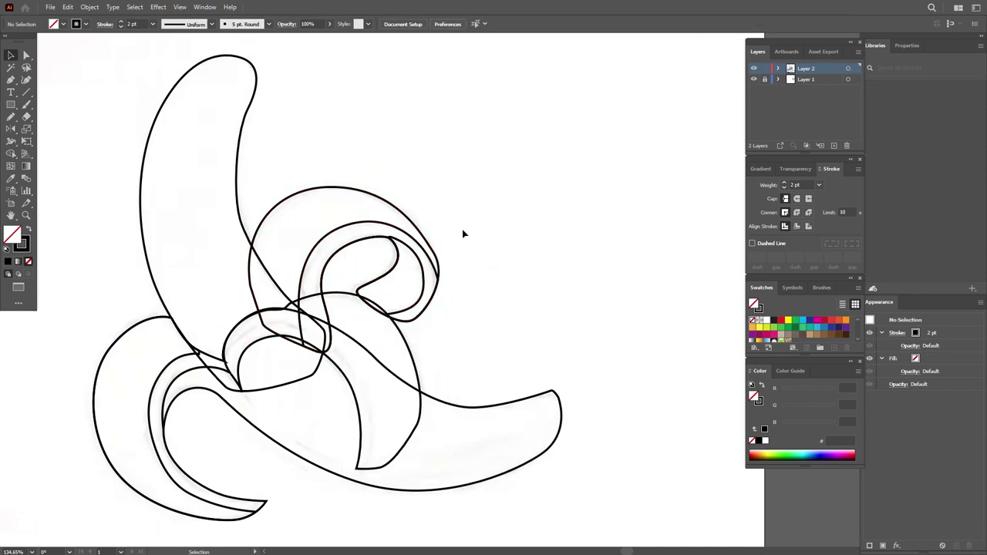
- Draw a curve along the banana's underside ending at its right tip
scroll(455, 309, down, 1)
scroll(452, 301, down, 1)
scroll(432, 308, down, 1)
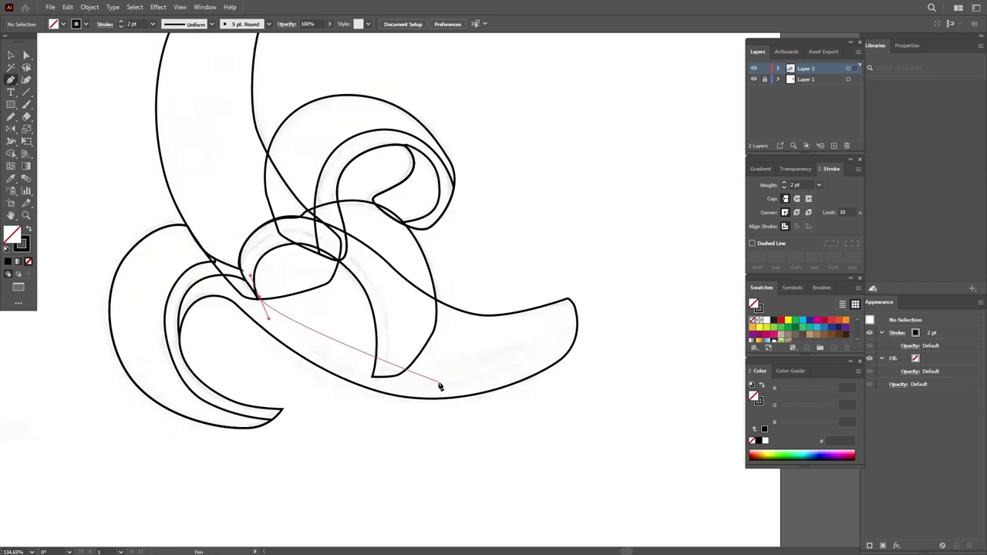
drag(441, 377, 548, 375)
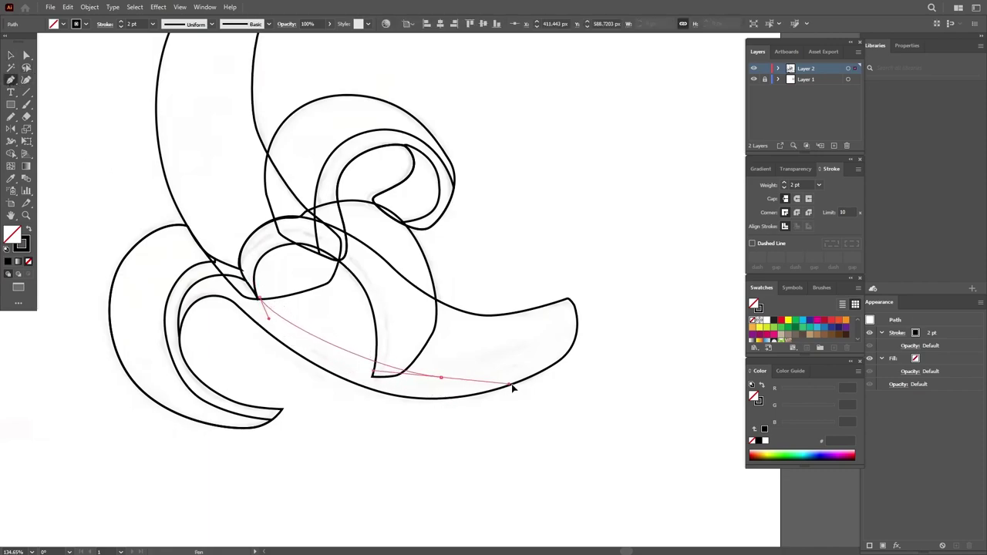
click(572, 343)
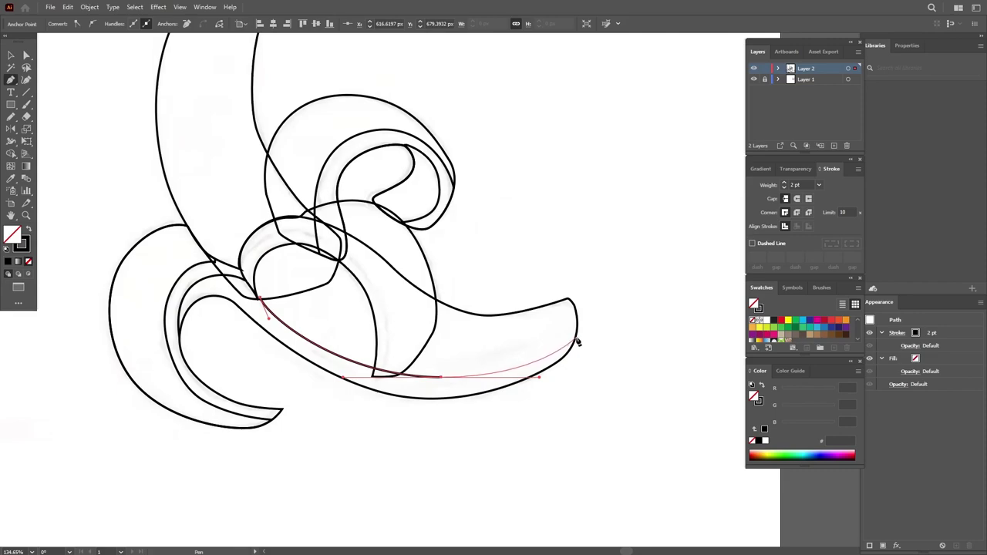
ctrl+click(411, 338)
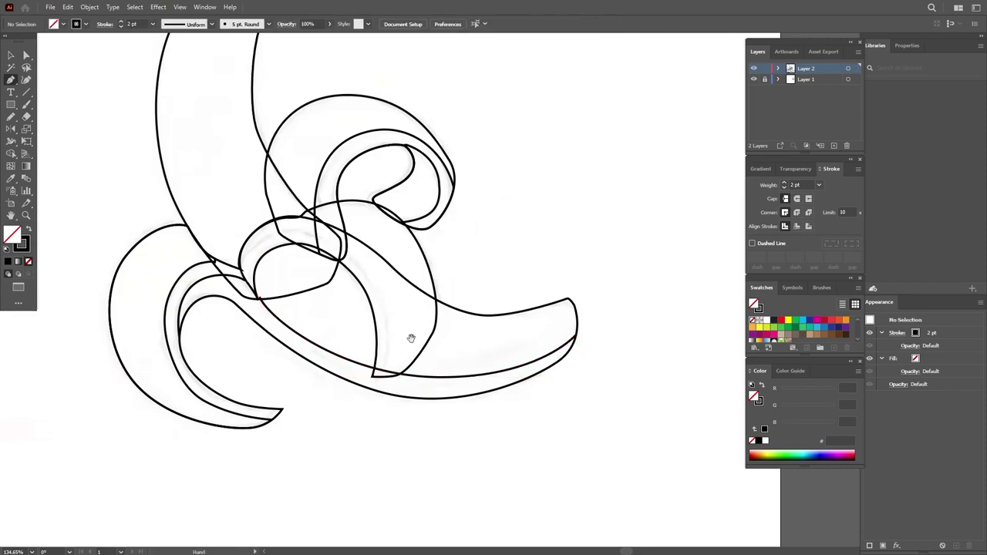
ctrl+click(260, 304)
ctrl+click(337, 364)
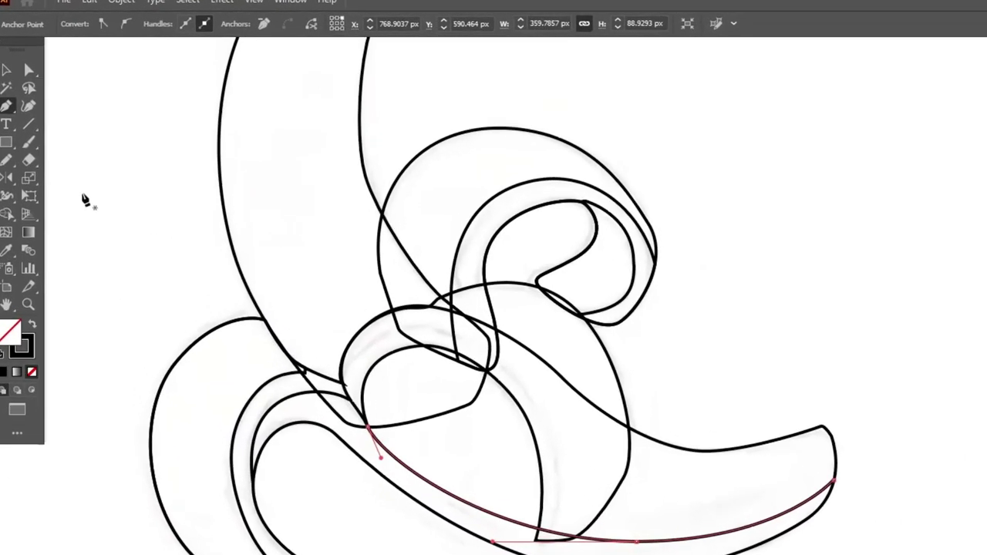
- Cut the underside curve with Scissors, delete the short pieces, and select all outlines
drag(31, 173, 81, 194)
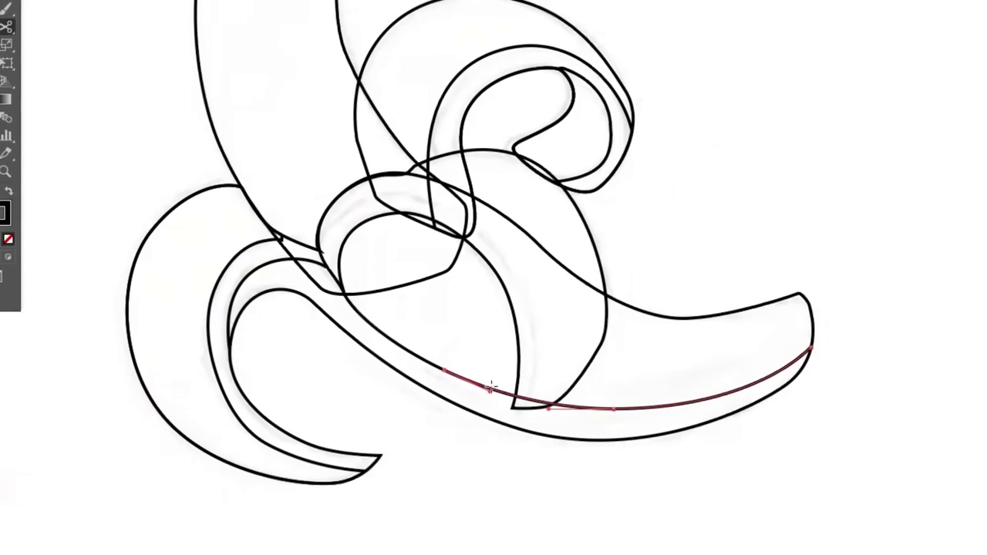
click(554, 402)
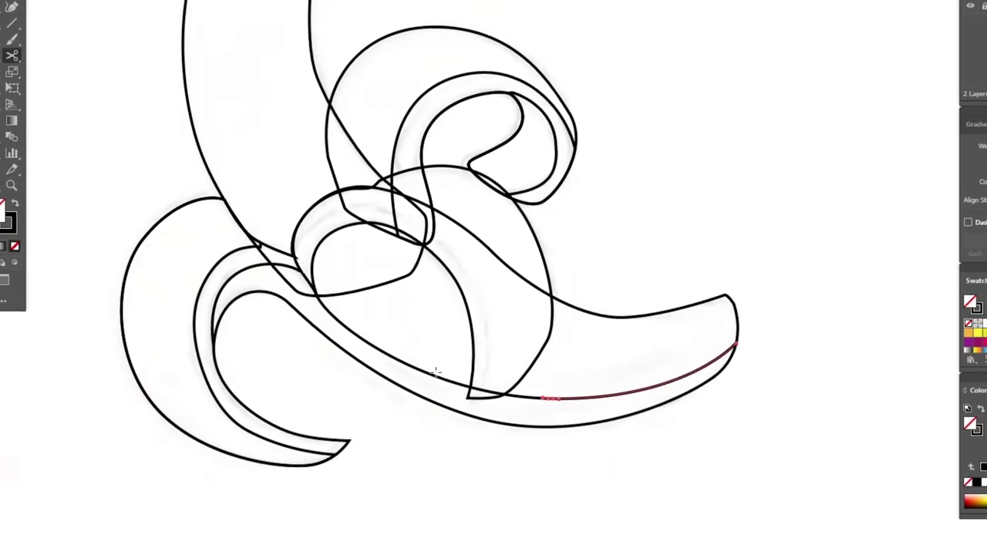
key(v)
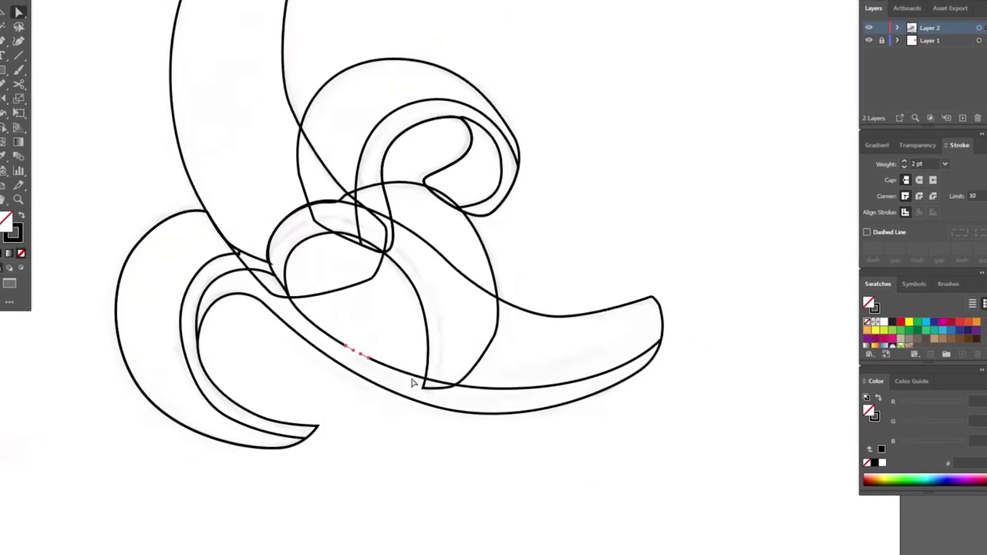
key(Delete)
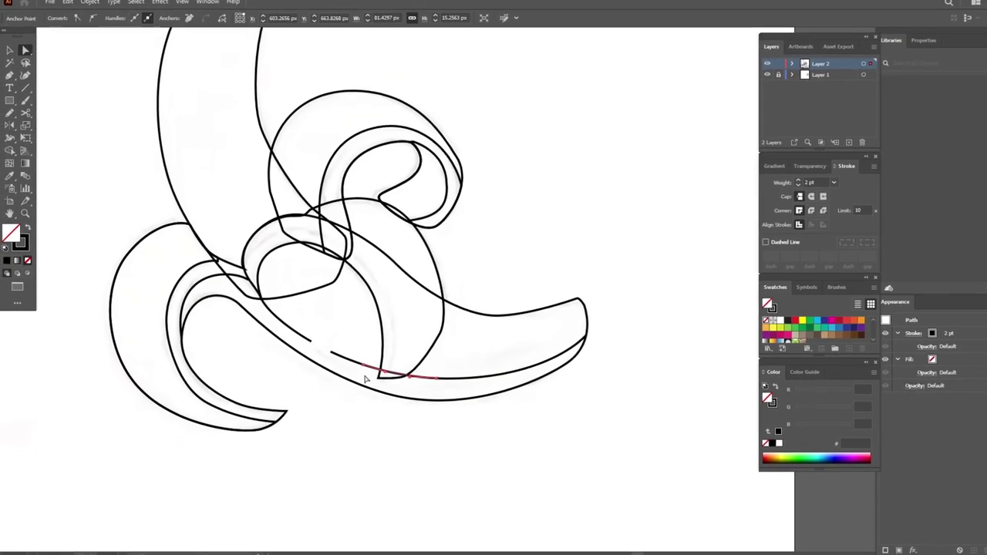
click(385, 368)
key(Delete)
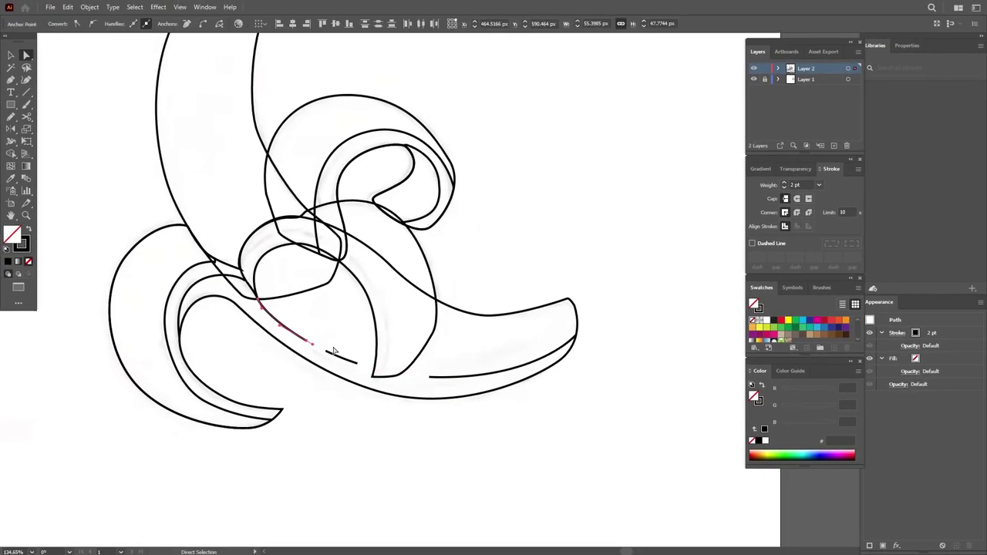
mouse_move(463, 156)
mouse_down()
mouse_move(477, 200)
mouse_move(466, 256)
mouse_up()
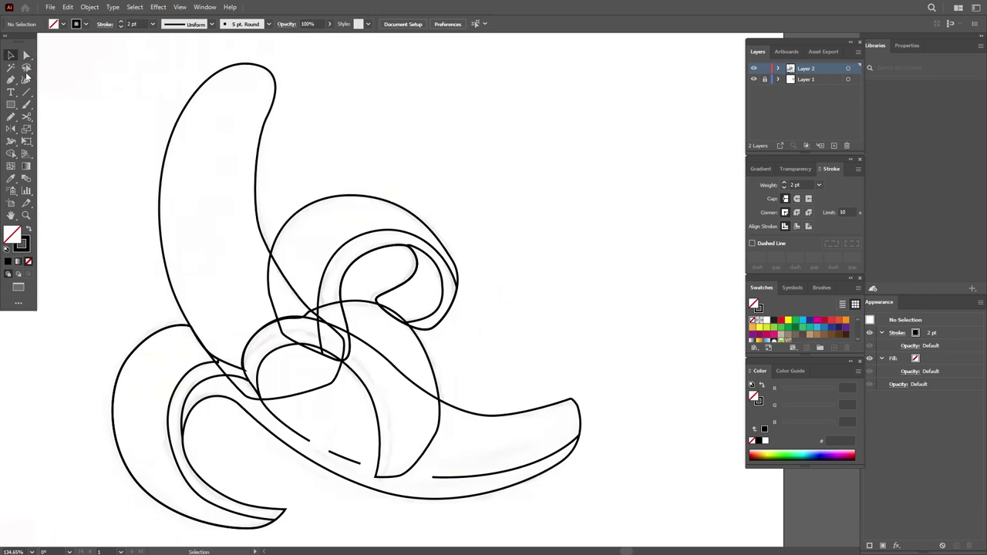
drag(74, 104, 624, 506)
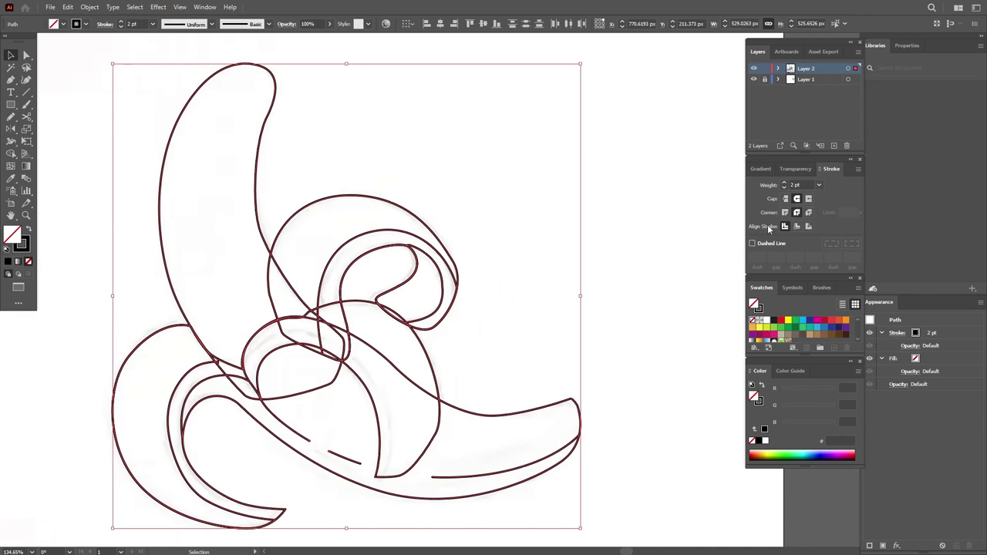
- Inspect the anchor points of the curl paths and the left peel outline
click(571, 238)
drag(448, 256, 457, 222)
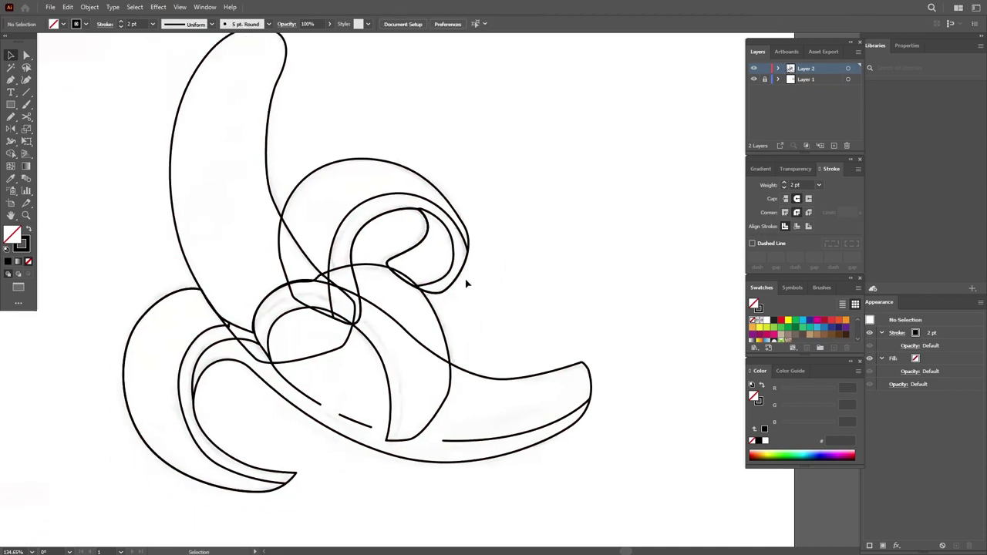
click(445, 295)
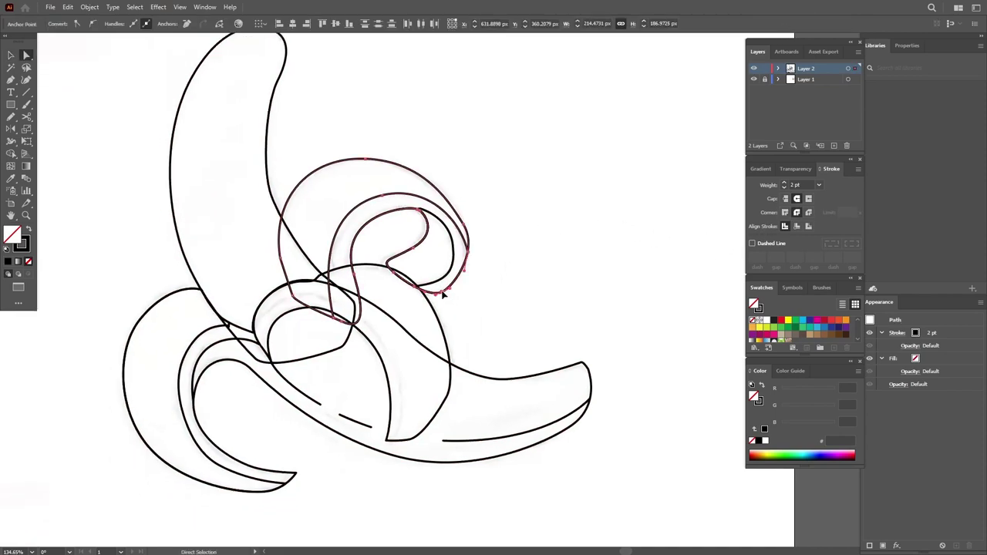
click(480, 286)
click(428, 212)
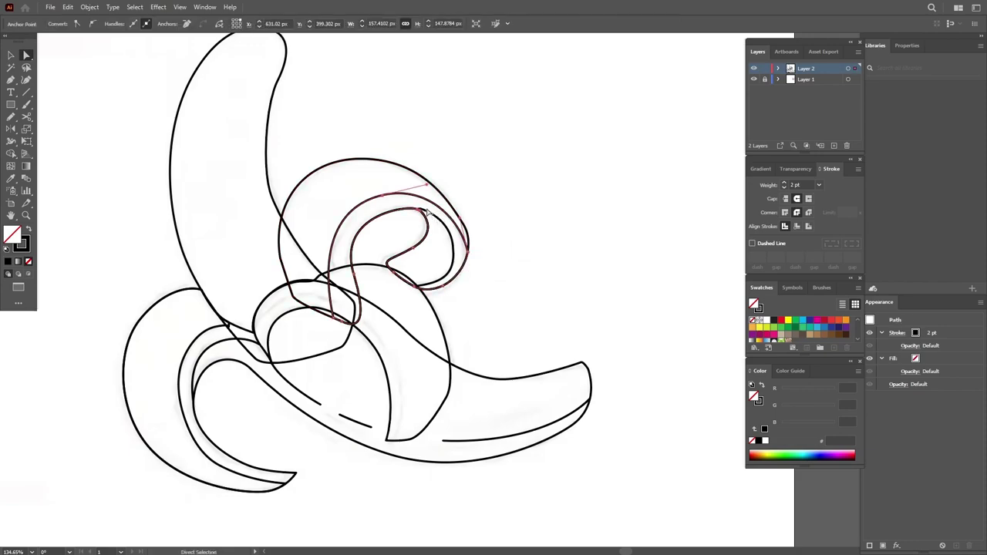
click(412, 221)
scroll(321, 236, down, 2)
scroll(321, 236, left, 2)
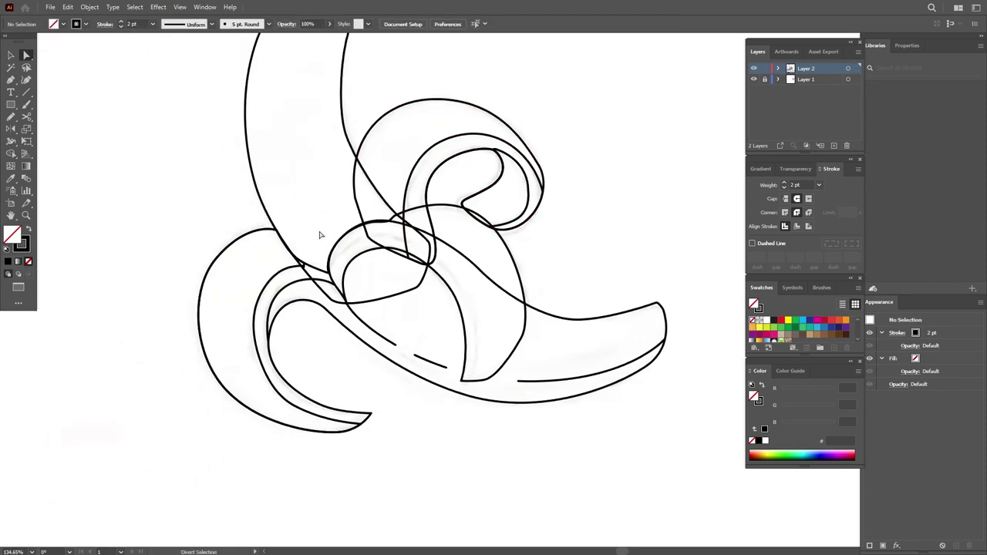
click(268, 377)
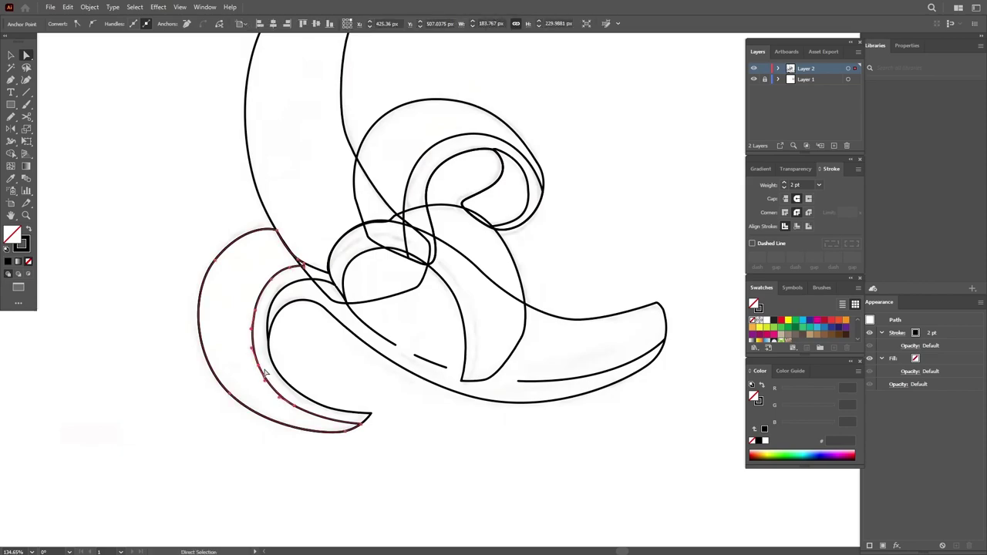
click(403, 346)
drag(404, 346, 371, 347)
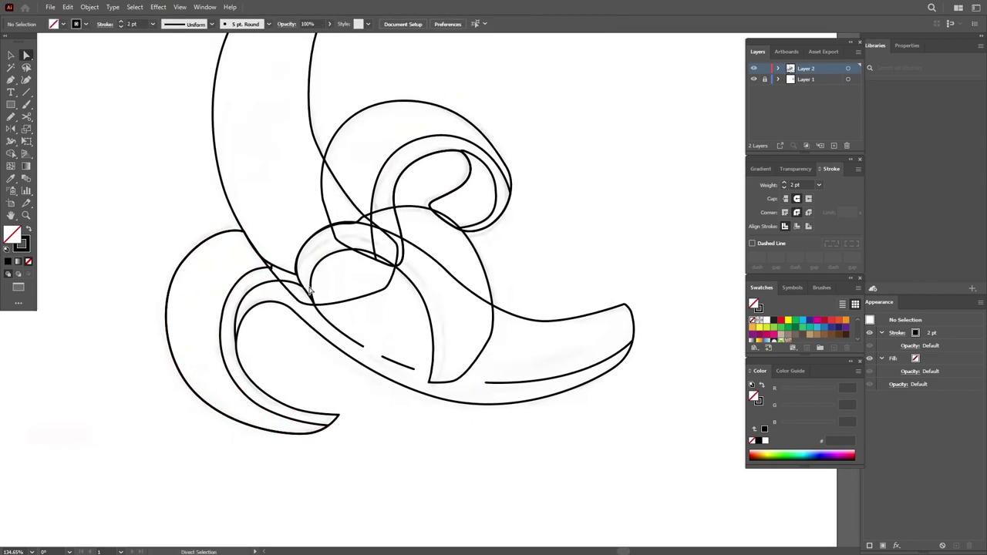
- Draw a Pen curve from the top of the central fruit piece down to its base
key(p)
click(297, 272)
drag(361, 237, 397, 241)
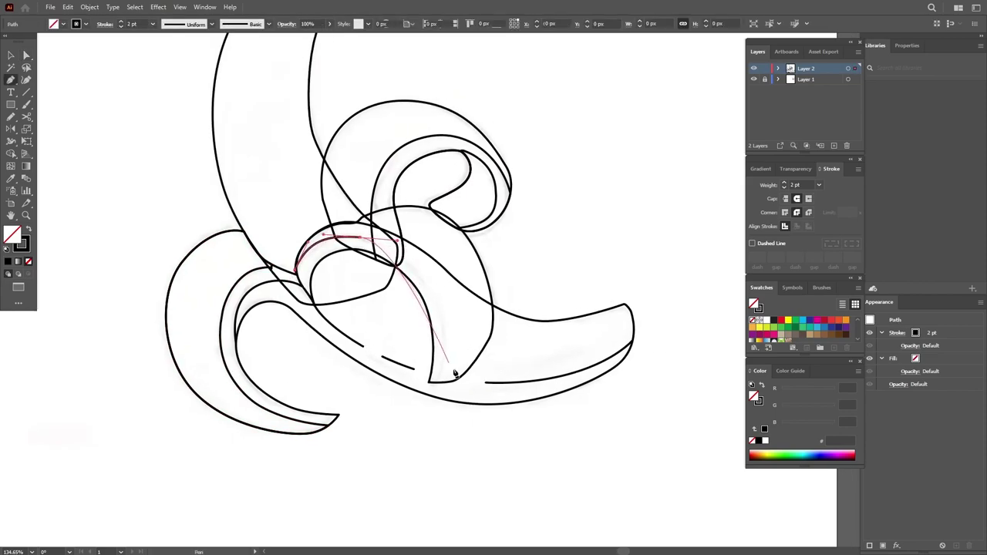
drag(442, 312, 457, 354)
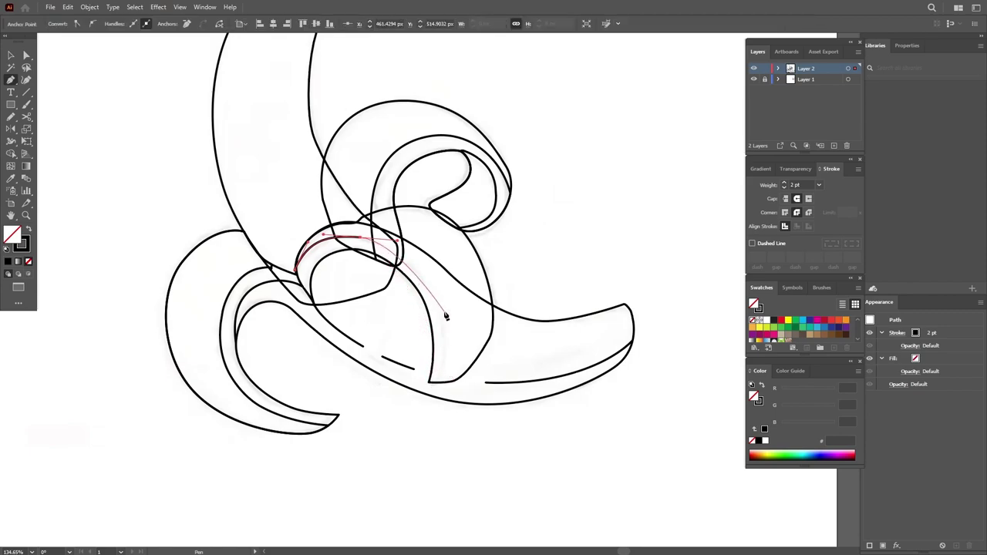
click(434, 384)
ctrl+click(481, 366)
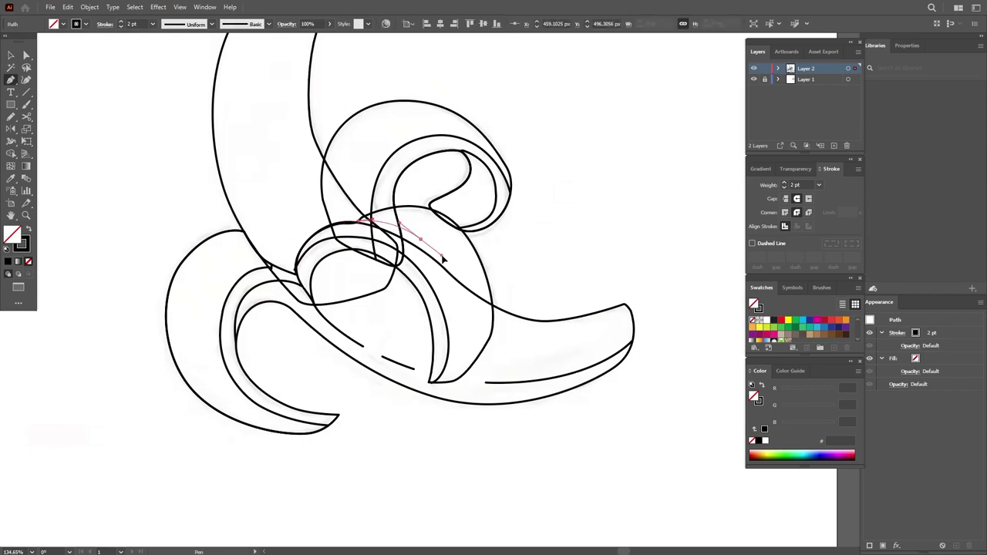
scroll(355, 273, up, 3)
- Draw a curved inner line down the upright banana, redrawing it to start higher up
drag(279, 214, 260, 286)
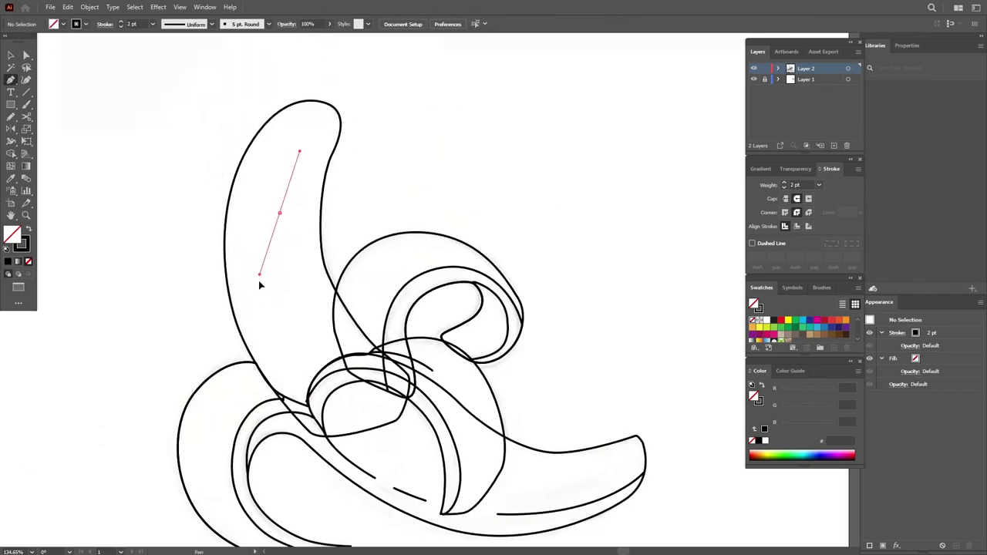
drag(305, 389, 328, 424)
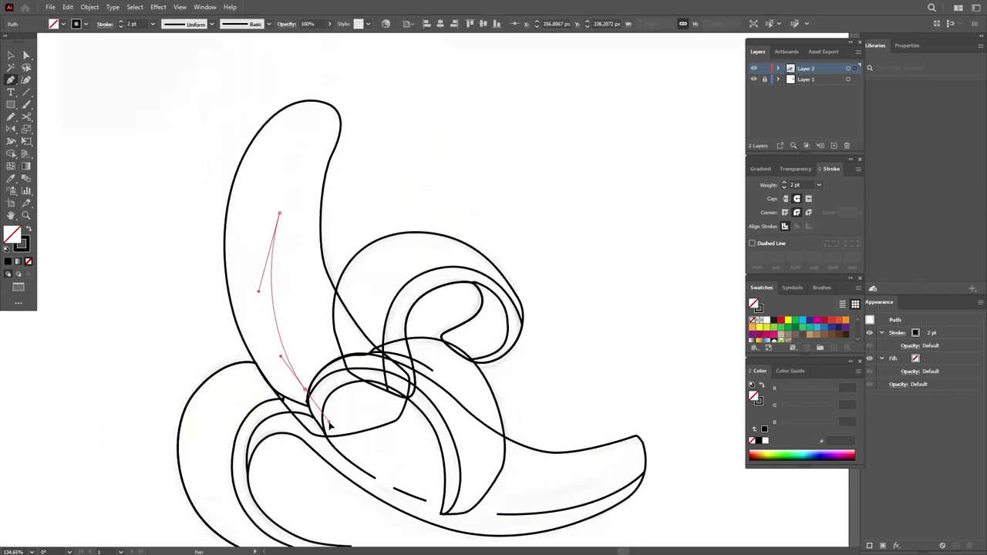
ctrl+click(312, 270)
key(ctrl+z)
key(ctrl+z)
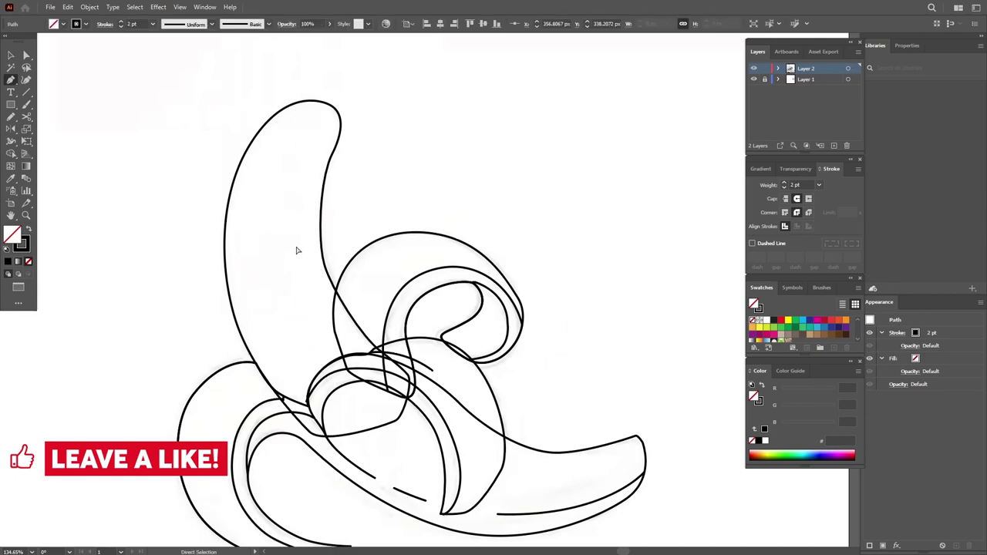
click(281, 170)
drag(282, 236, 283, 302)
click(330, 370)
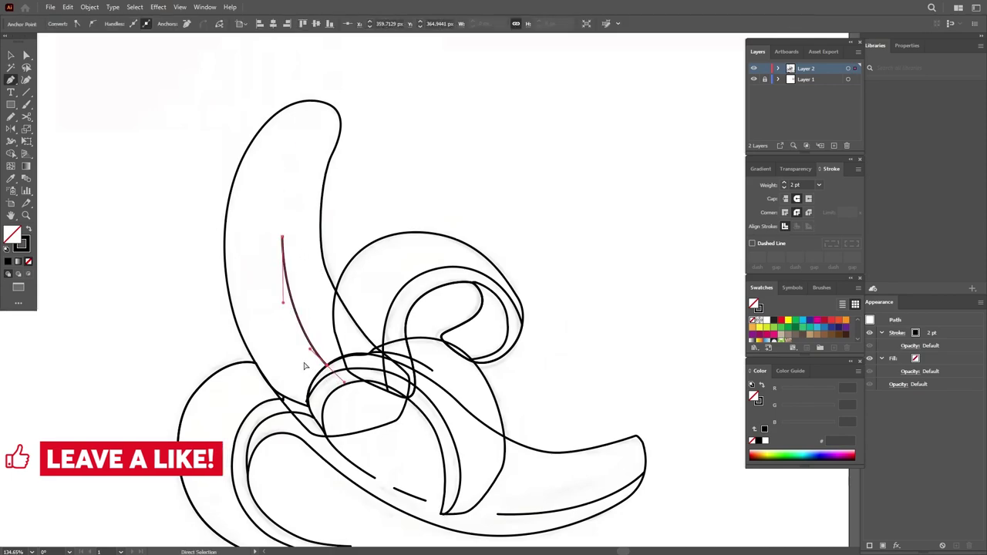
ctrl+click(281, 394)
- Add a contour along the banana's left side, a short line near the tip, and an arc on the left peel
drag(249, 348, 289, 440)
drag(275, 296, 296, 221)
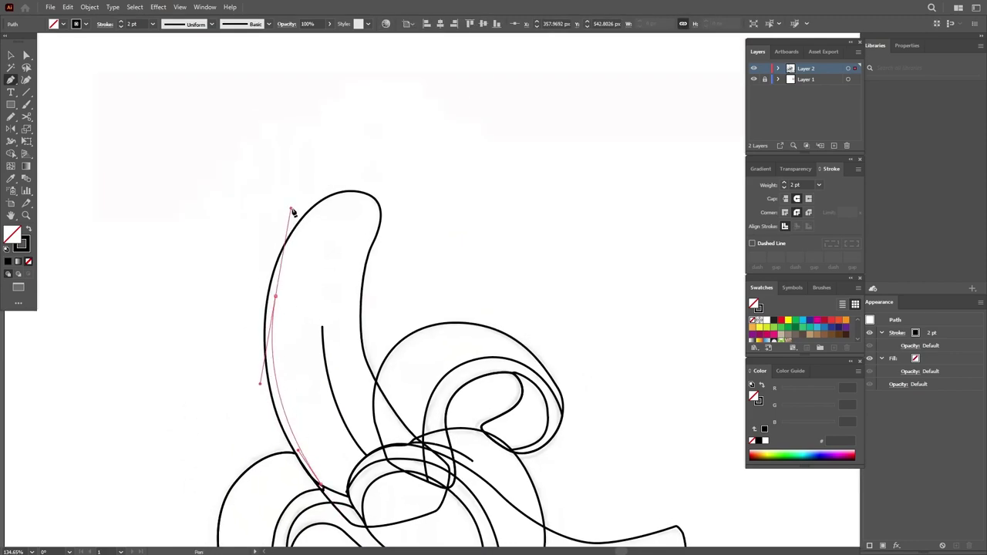
ctrl+click(328, 224)
drag(357, 193, 378, 179)
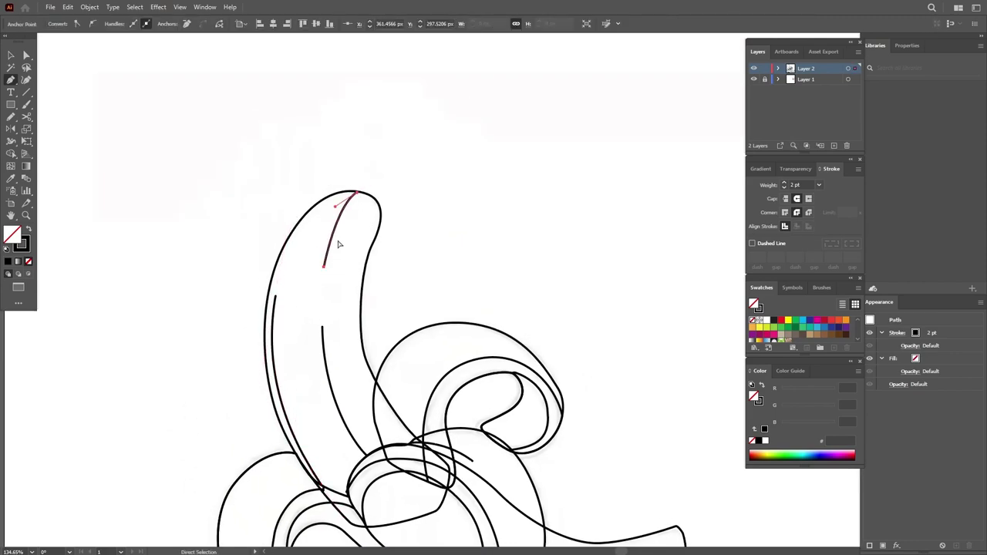
drag(320, 275, 316, 287)
ctrl+click(331, 324)
mouse_move(356, 406)
mouse_down()
mouse_move(346, 382)
mouse_move(381, 260)
mouse_move(347, 275)
mouse_move(309, 342)
mouse_up()
ctrl+click(346, 221)
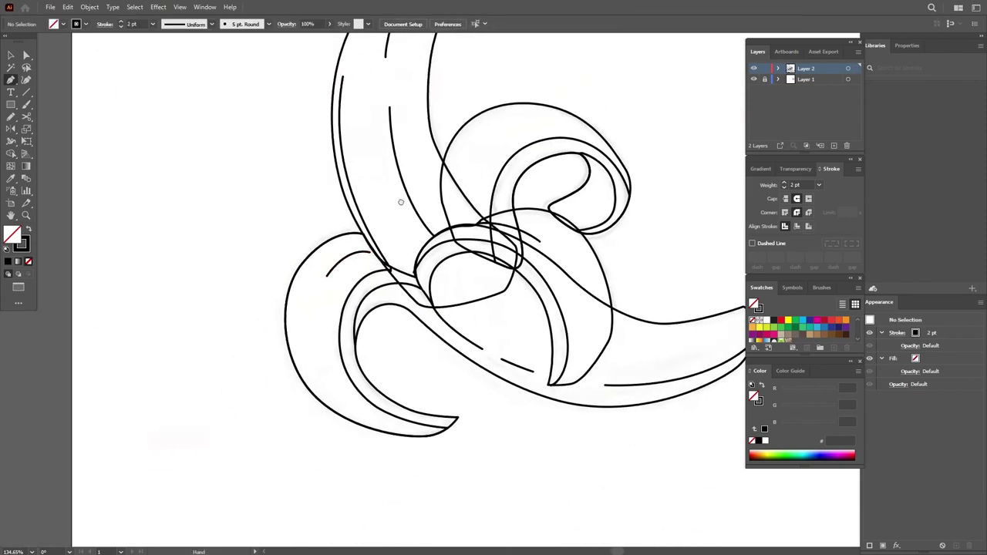
- Adjust the first peel stroke and sketch a second short parallel line on the left peel with the Pencil
key(v)
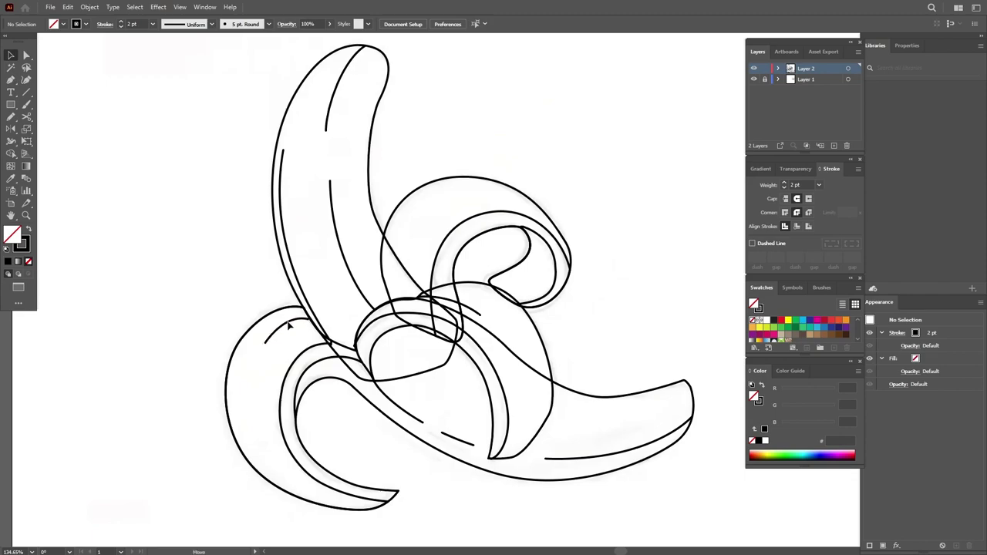
drag(293, 333, 306, 356)
key(n)
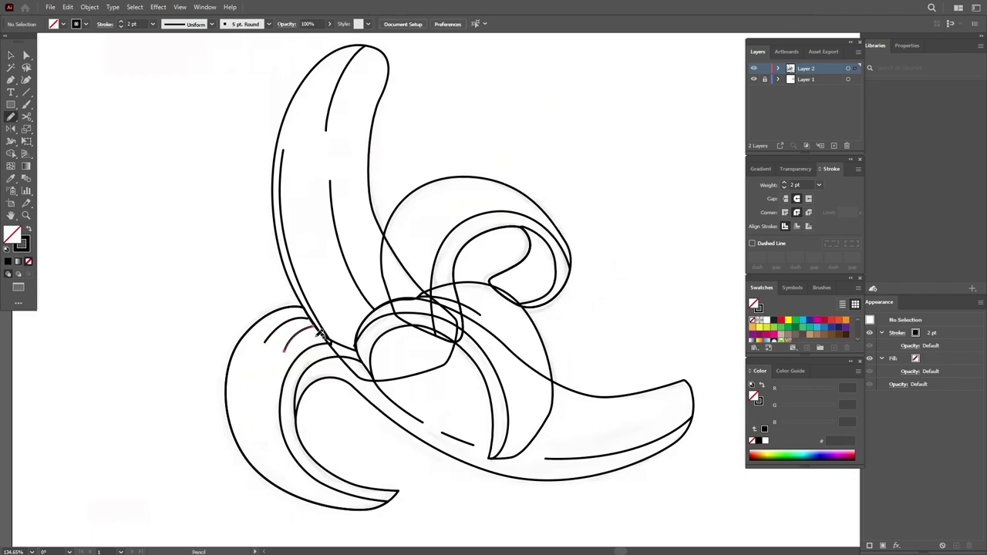
drag(320, 333, 327, 338)
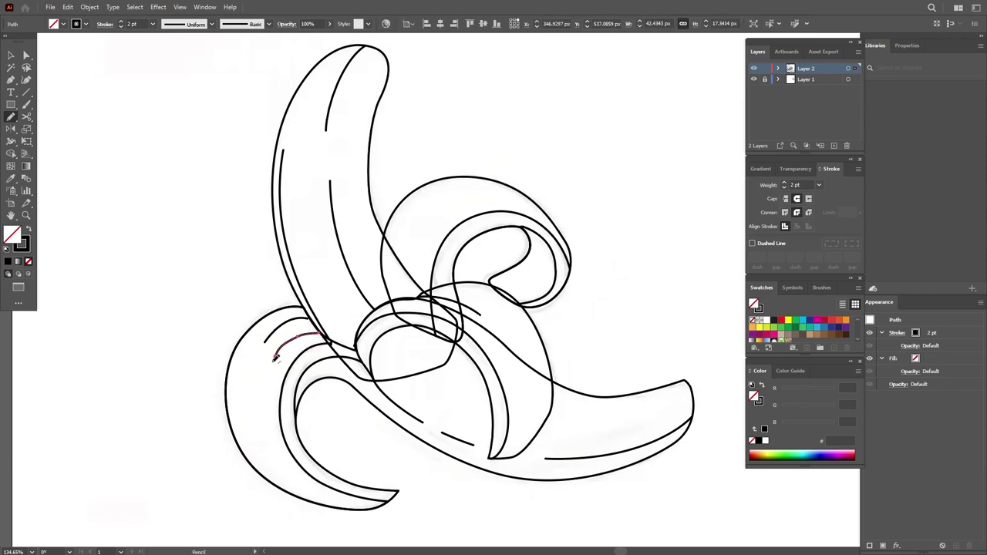
ctrl+click(409, 275)
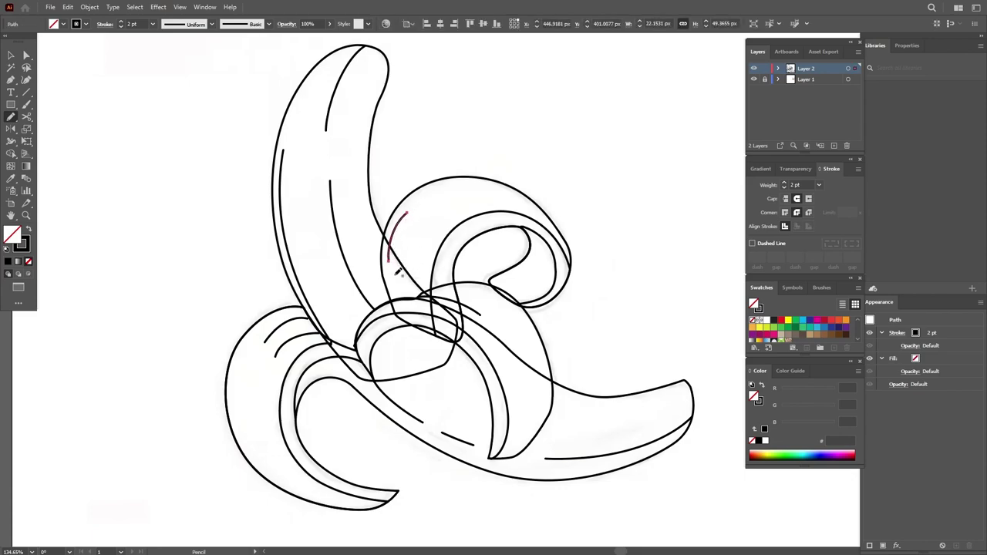
- Sketch a short stroke on the upper curl and select both curl strokes for cutting
drag(420, 290, 438, 234)
click(11, 54)
shift+click(405, 223)
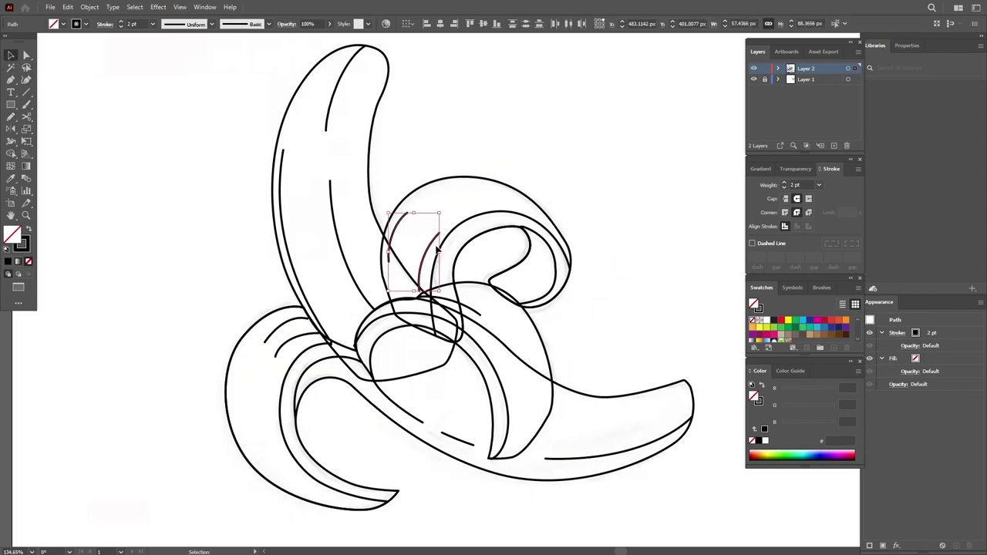
click(68, 7)
- Cut the two curl strokes and paste them in front of the large loop path
click(77, 46)
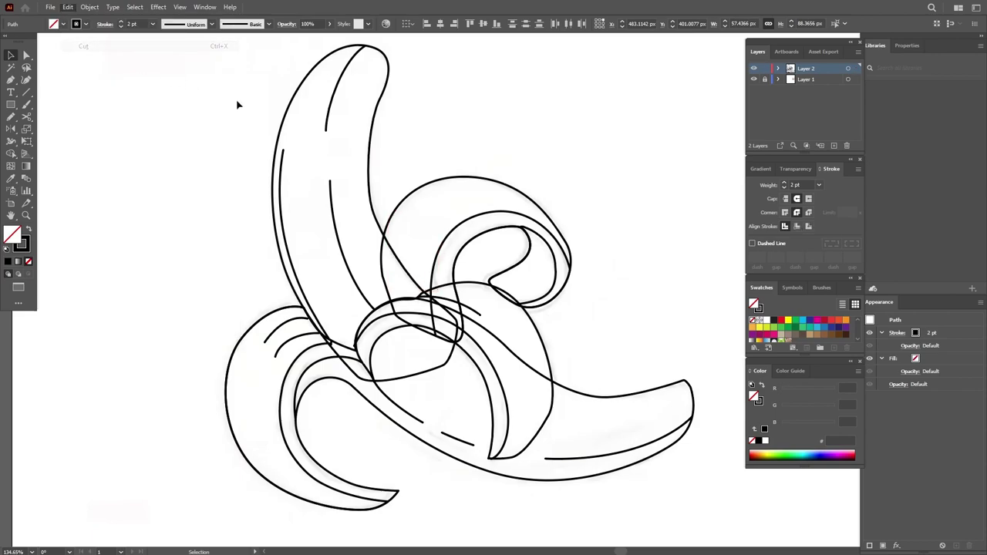
click(451, 176)
click(68, 7)
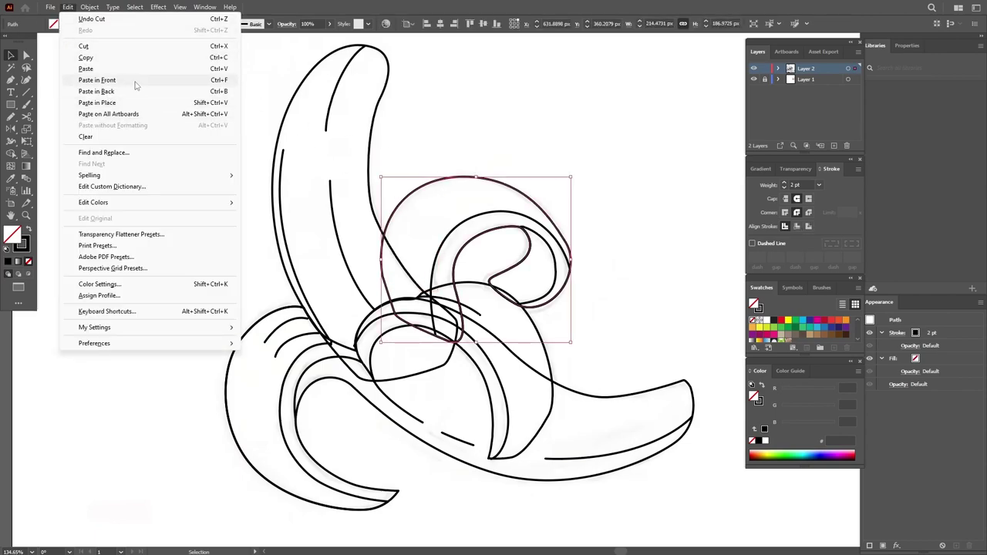
click(98, 80)
click(363, 183)
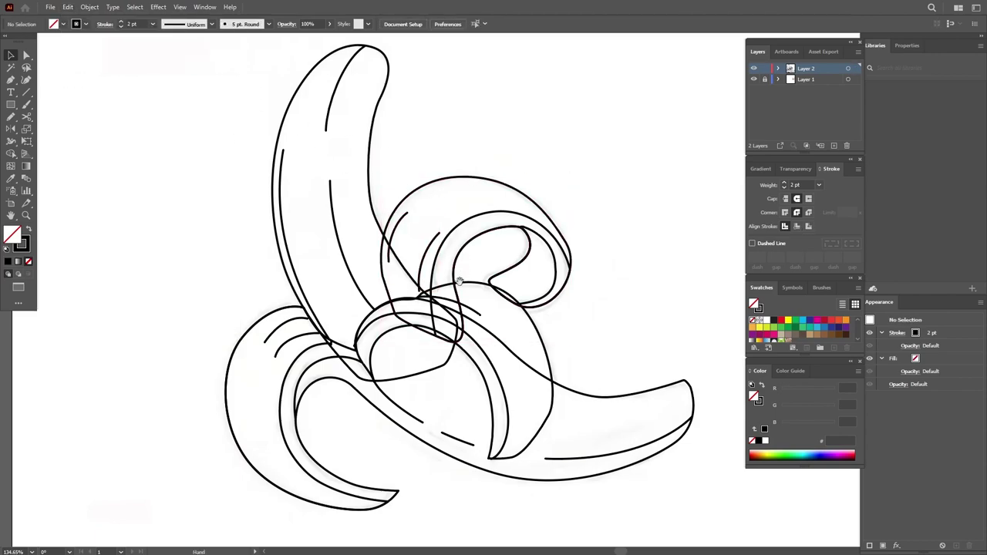
- Fill the banana-and-loop outline and the lower peel outline with white
click(455, 177)
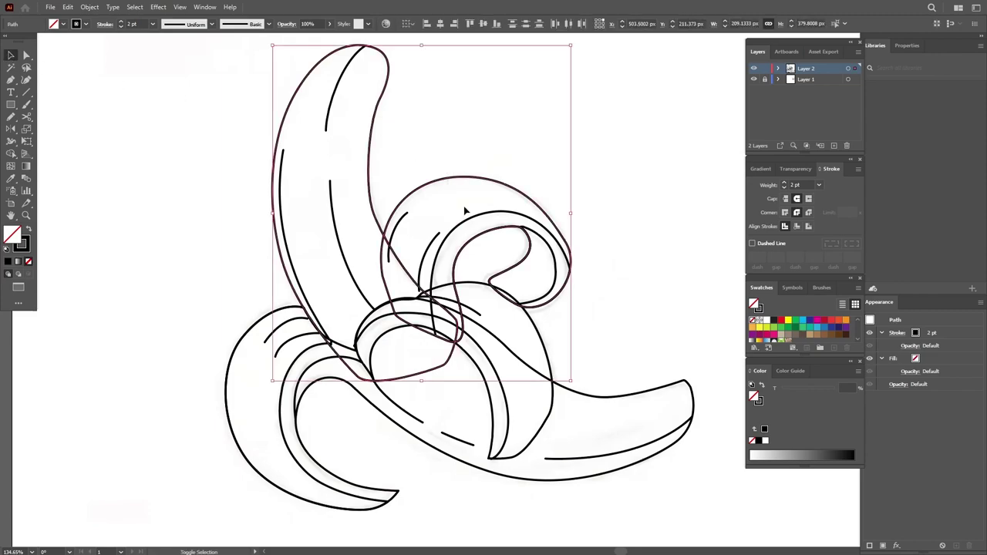
shift+click(496, 349)
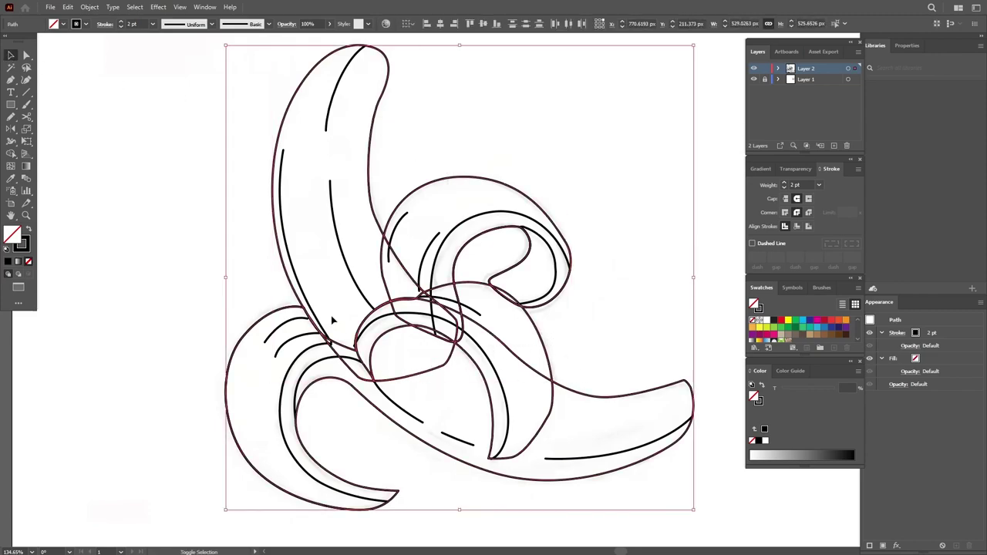
click(15, 176)
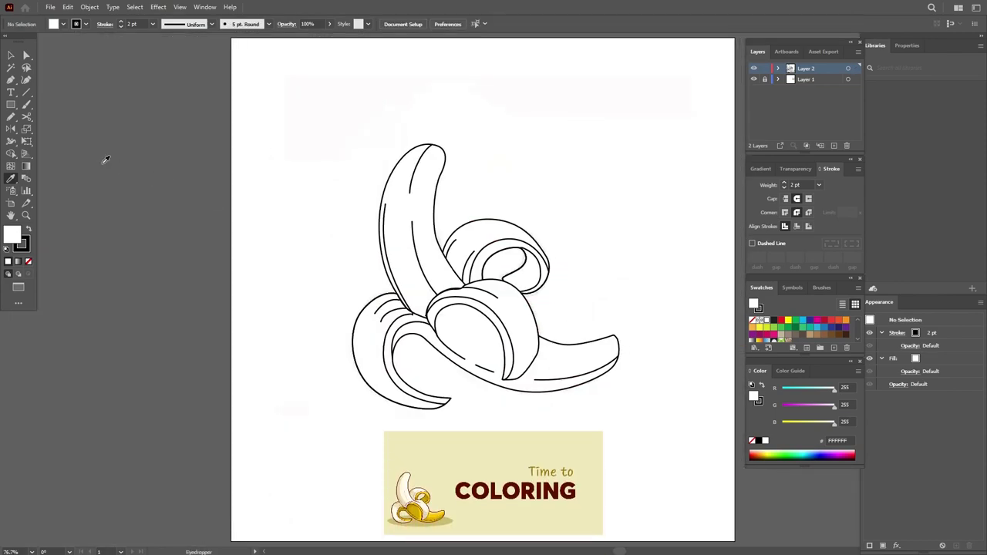
- Fill the upper banana with light cream and the inner peel with pale yellow
key(v)
click(436, 171)
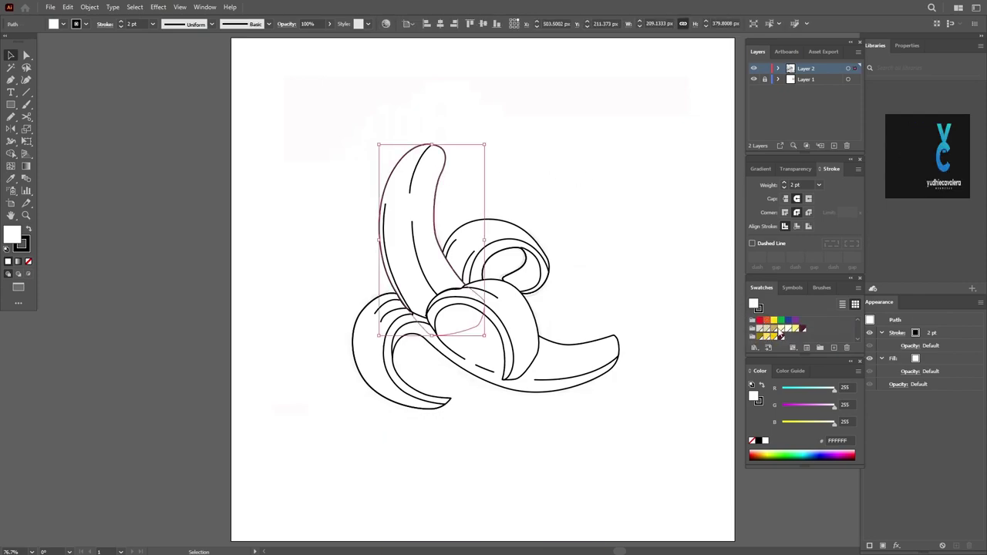
click(788, 328)
click(525, 222)
click(521, 231)
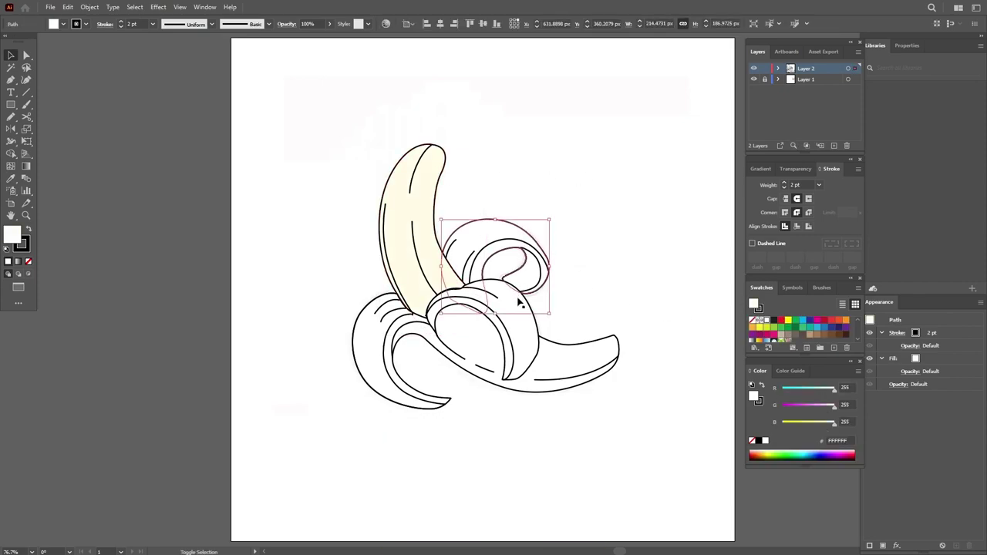
shift+click(379, 337)
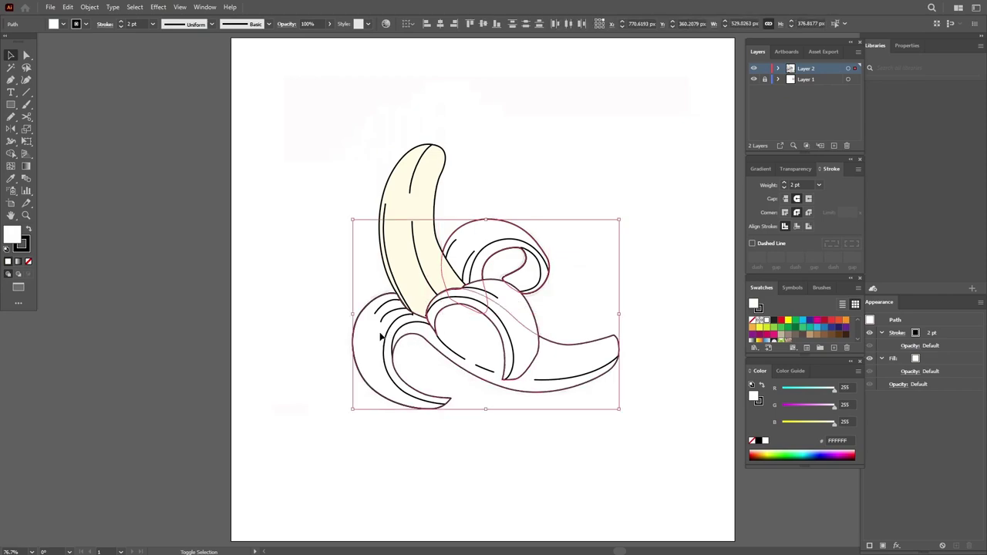
shift+click(391, 337)
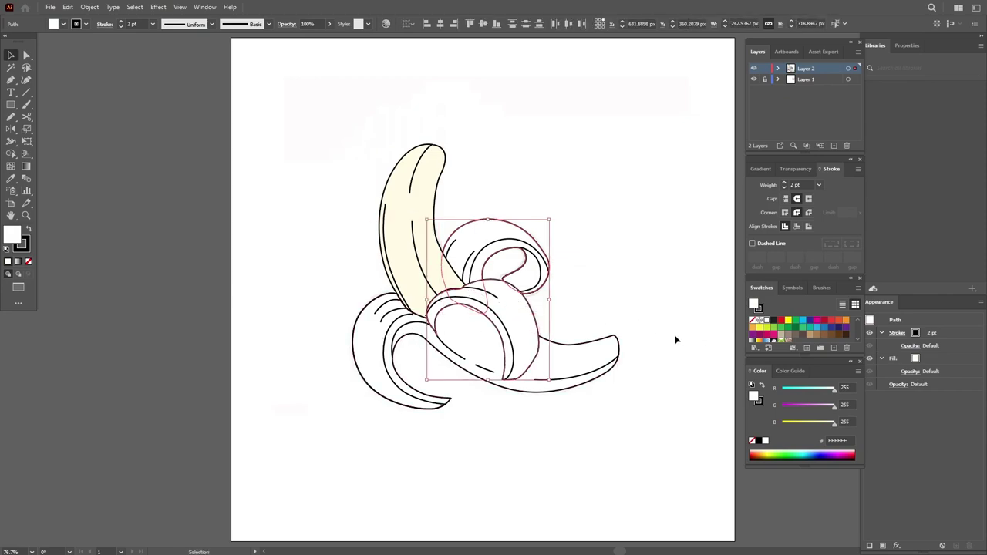
click(791, 348)
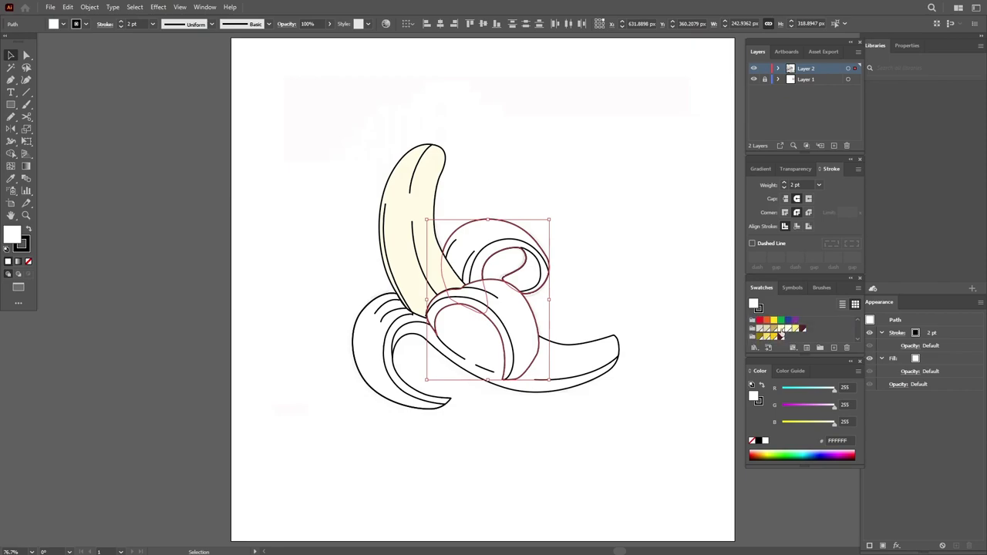
click(782, 330)
- Fill the lower outer peel with yellow
click(612, 355)
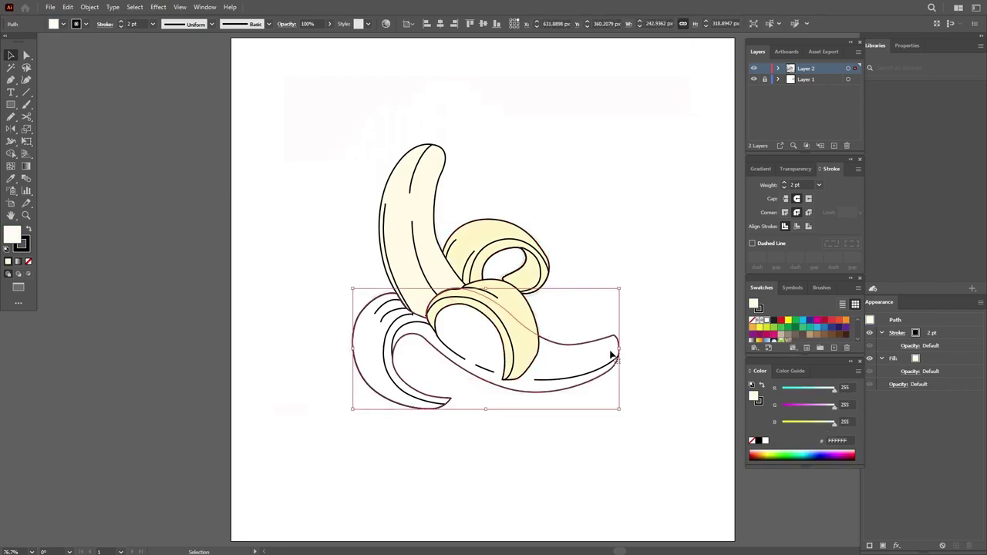
scroll(781, 334, down, 3)
click(773, 336)
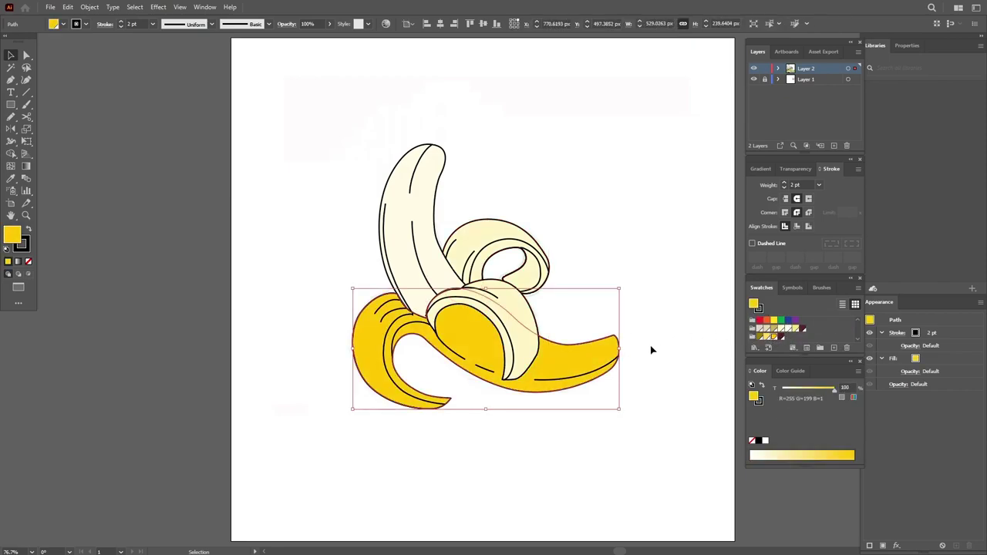
click(601, 315)
- Set the stroke of the whole banana to dark maroon
drag(311, 420, 636, 132)
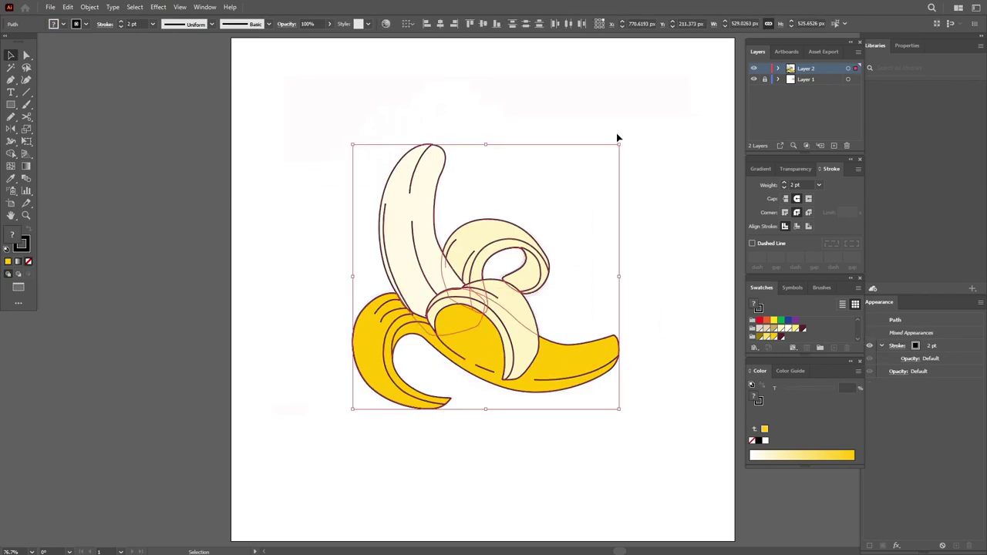
click(27, 241)
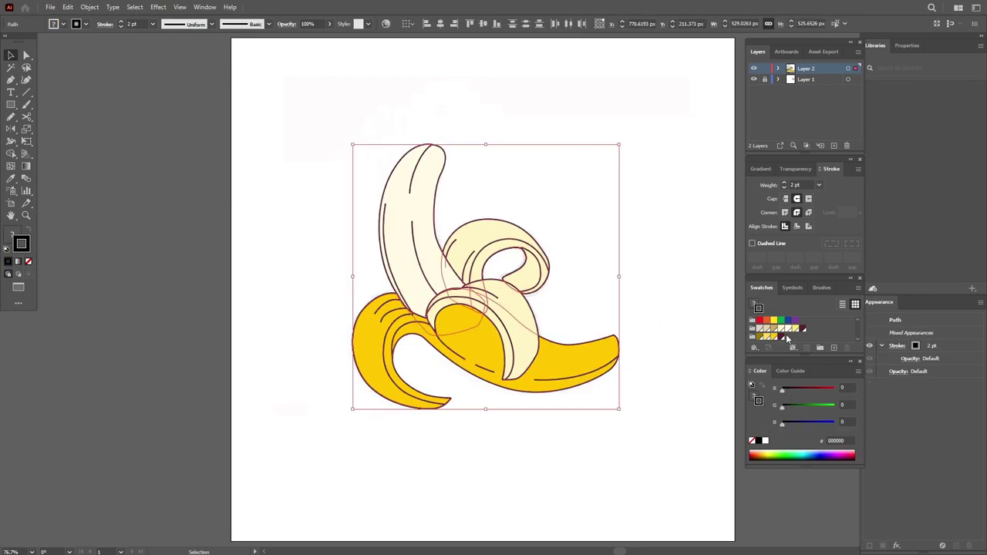
click(787, 338)
click(584, 282)
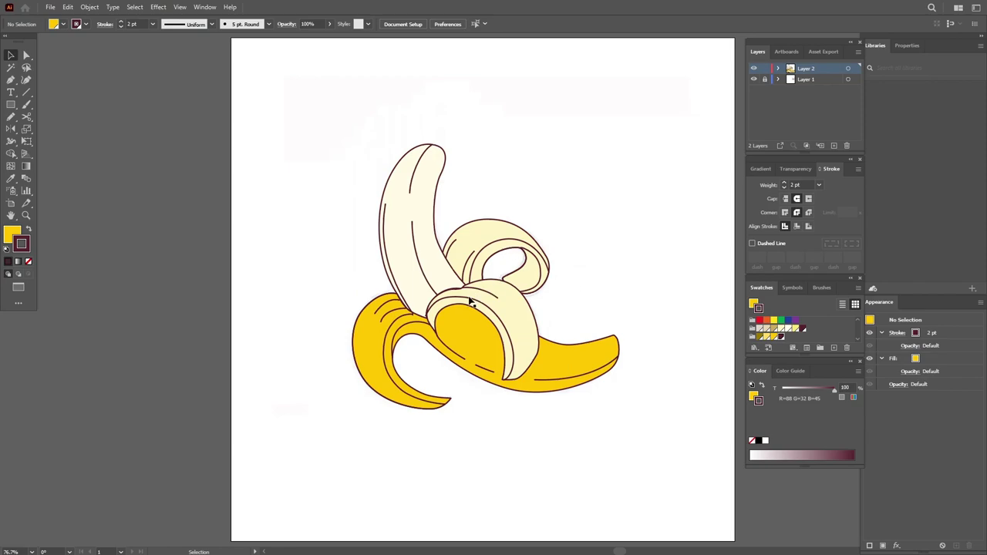
- Eyedropper the upper peel's cream fill onto the left peel piece
click(401, 321)
click(401, 321)
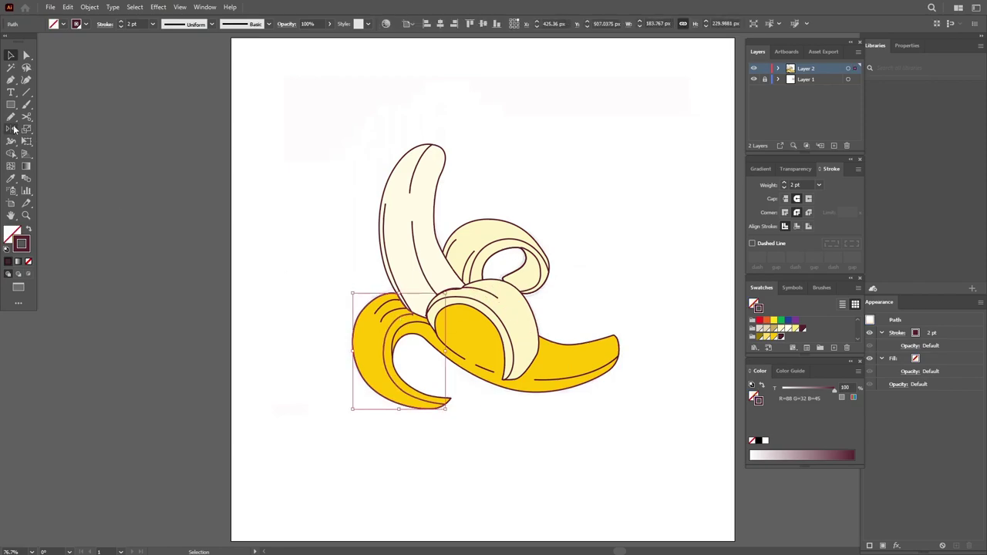
click(12, 182)
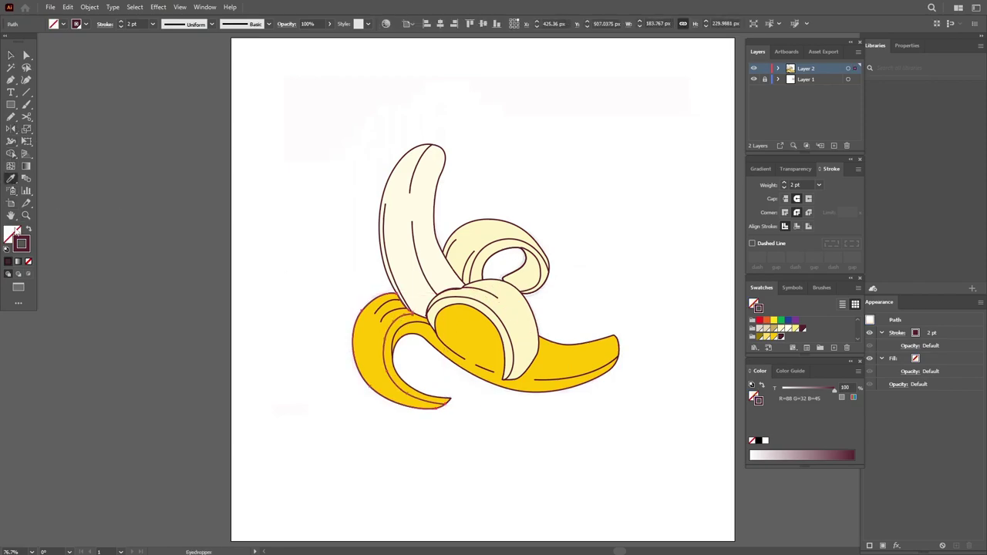
click(468, 226)
key(ctrl+shift+a)
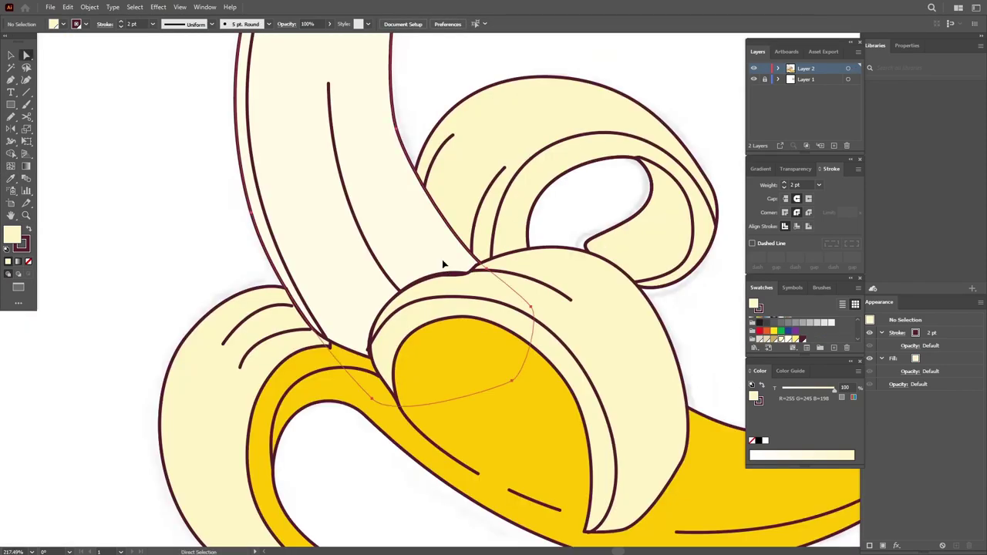
- Redraw the front peel's curved detail line and give it a tapered width profile at 3 pt
drag(529, 408, 231, 110)
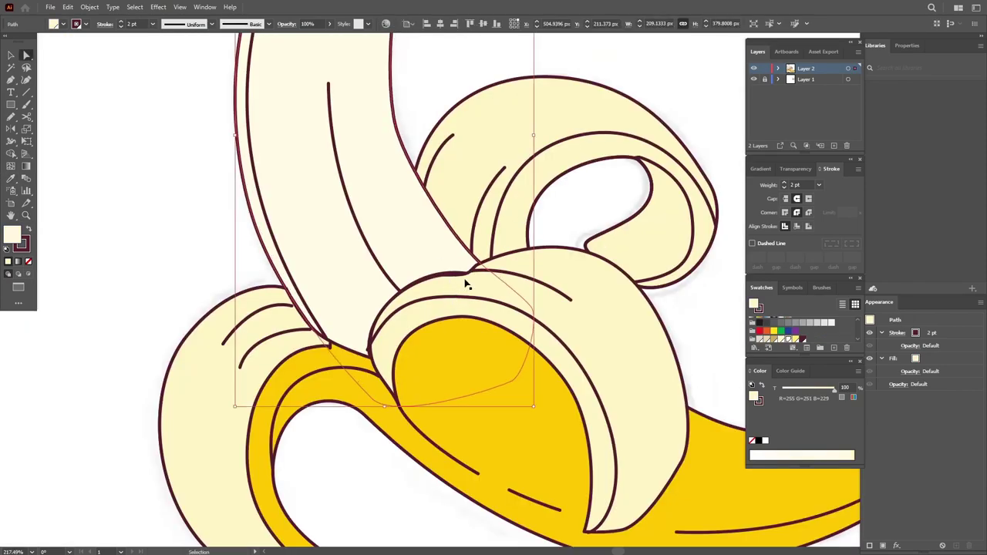
click(559, 190)
key(n)
ctrl+click(254, 400)
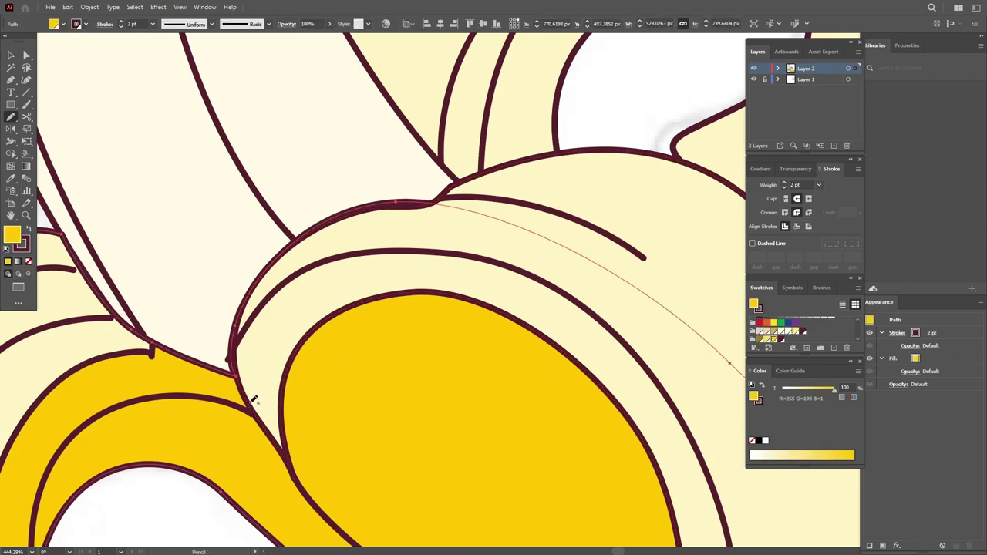
scroll(463, 222, up, 1)
ctrl+click(465, 225)
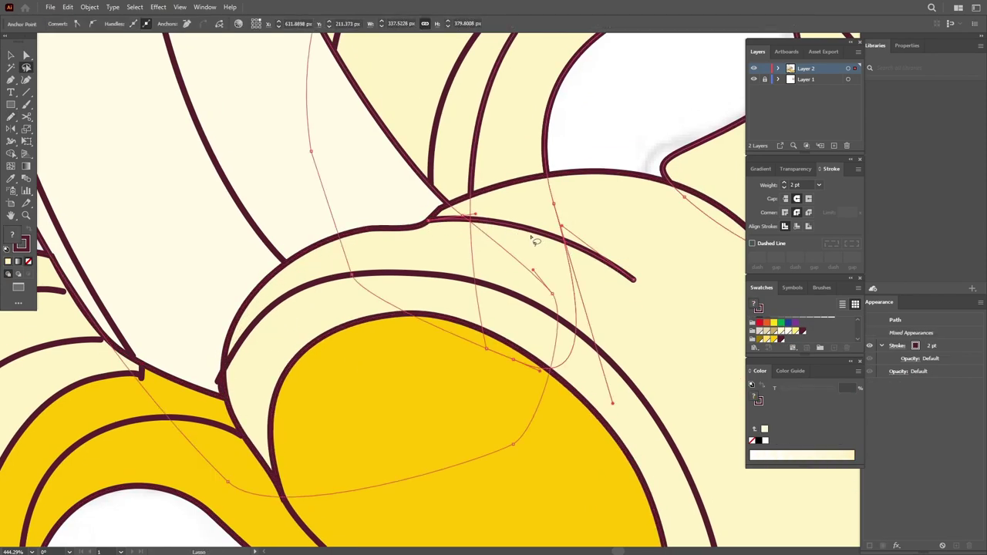
ctrl+click(615, 267)
drag(462, 226, 357, 230)
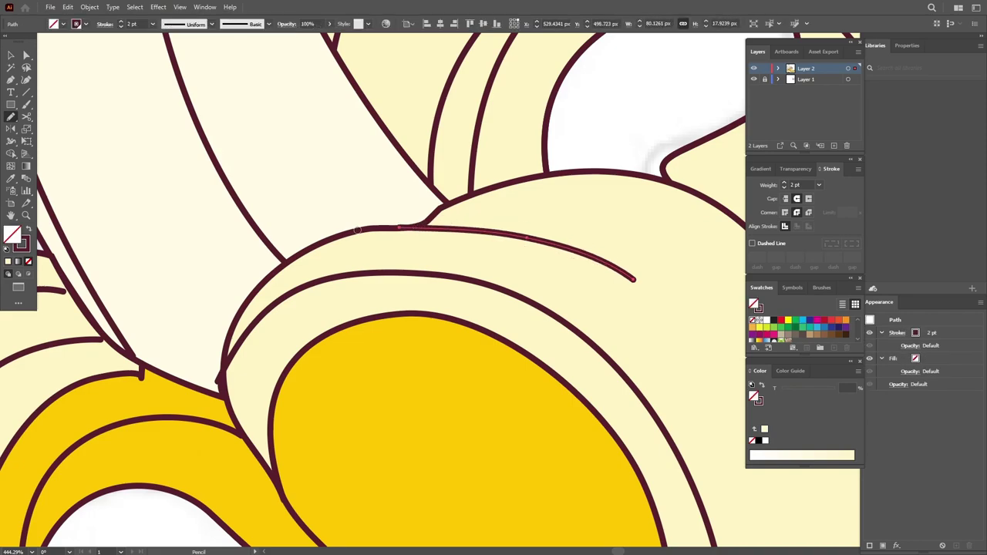
click(213, 25)
click(187, 61)
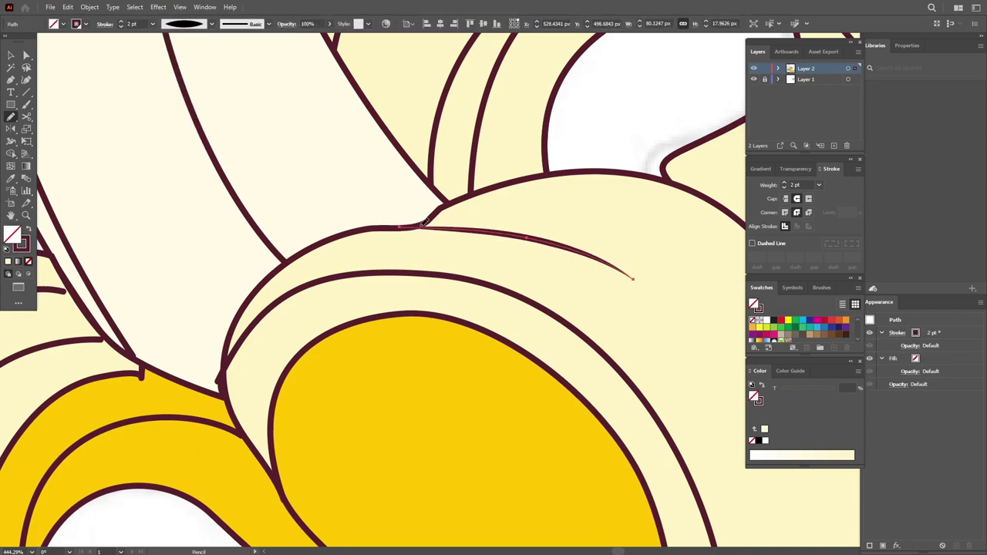
click(785, 183)
key(ctrl+1)
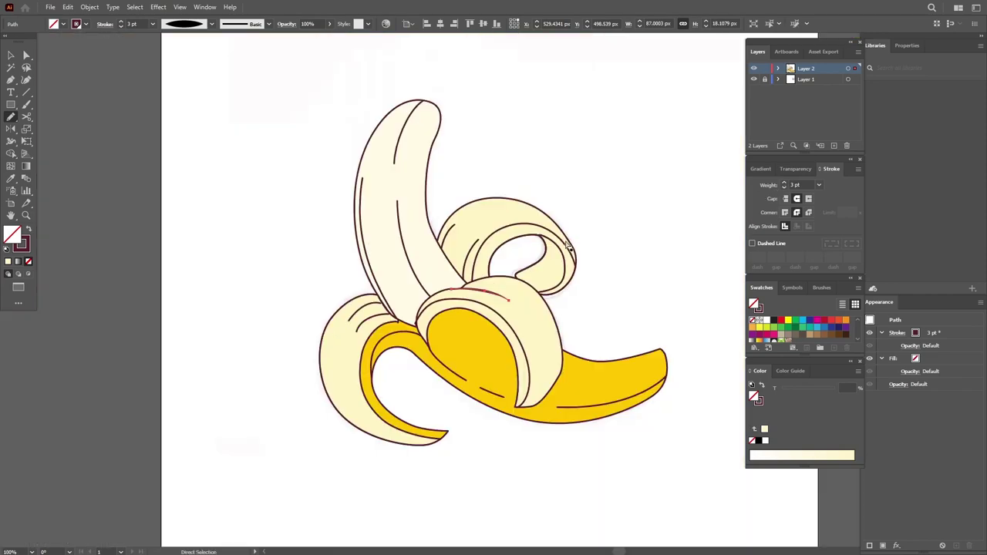
key(ctrl+shift+a)
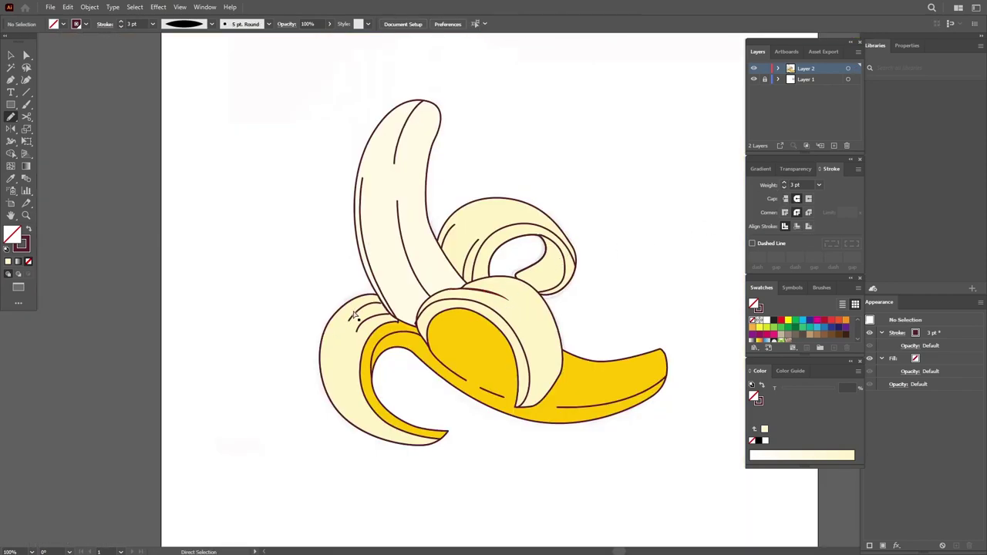
- Apply the tapered width profile to the two inner curves on the left peel
key(z)
drag(360, 341, 409, 341)
key(q)
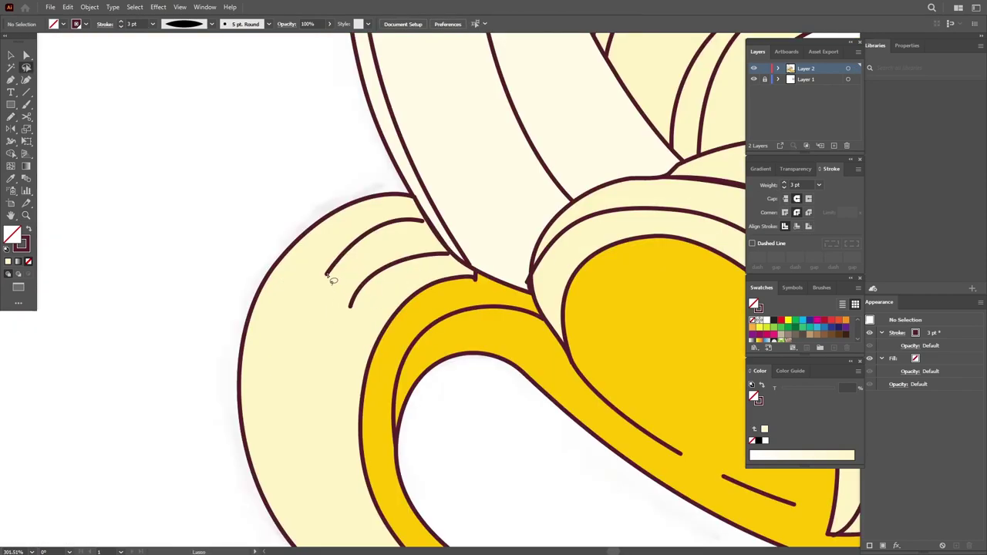
drag(332, 280, 351, 308)
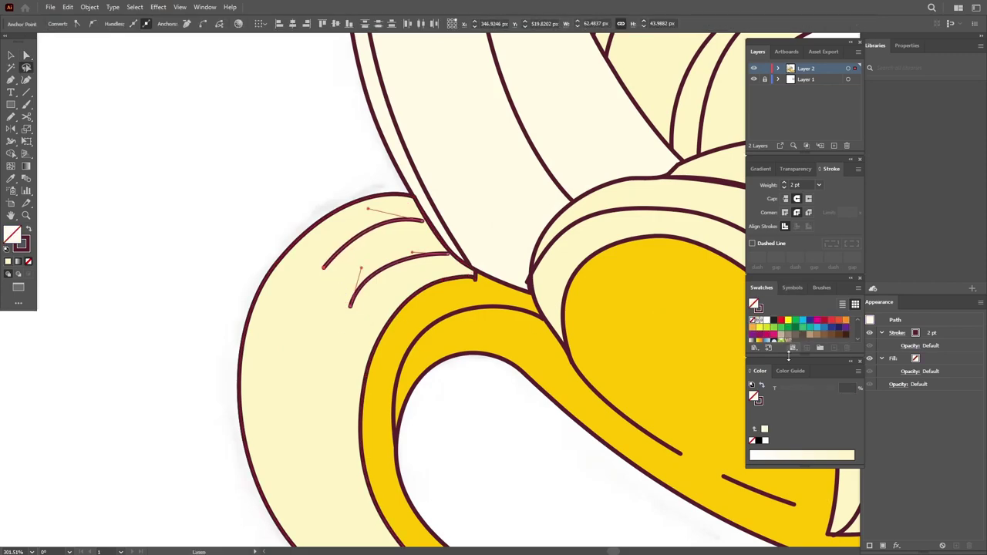
key(v)
drag(451, 210, 327, 307)
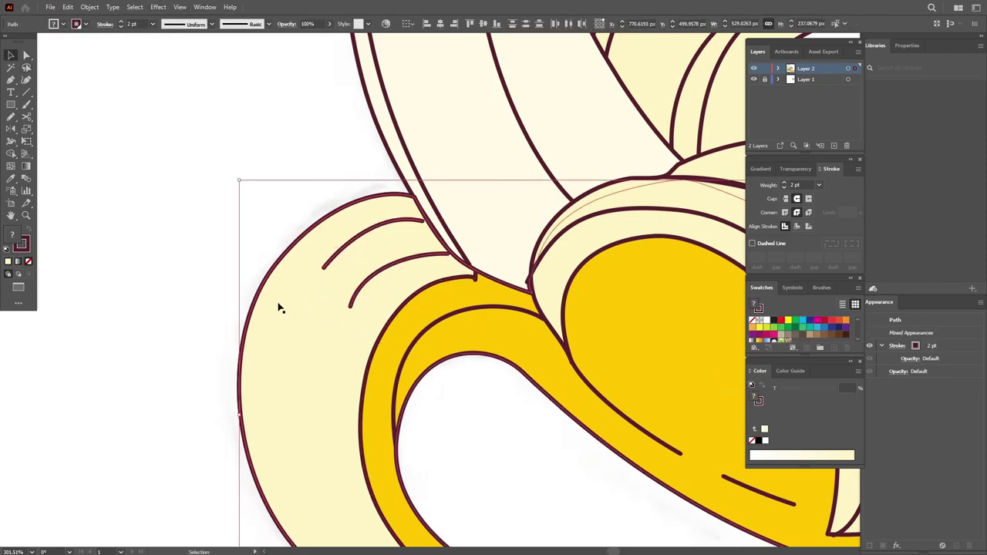
shift+click(467, 273)
click(185, 24)
click(179, 58)
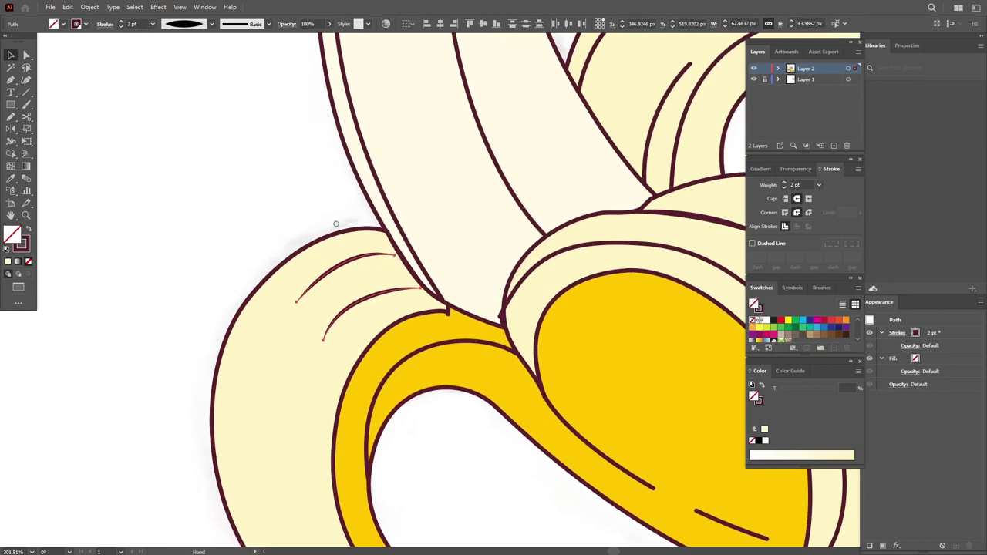
- Taper the inner line on the upper banana with the same width profile
scroll(346, 194, up, 10)
key(q)
key(v)
click(337, 270)
click(258, 90)
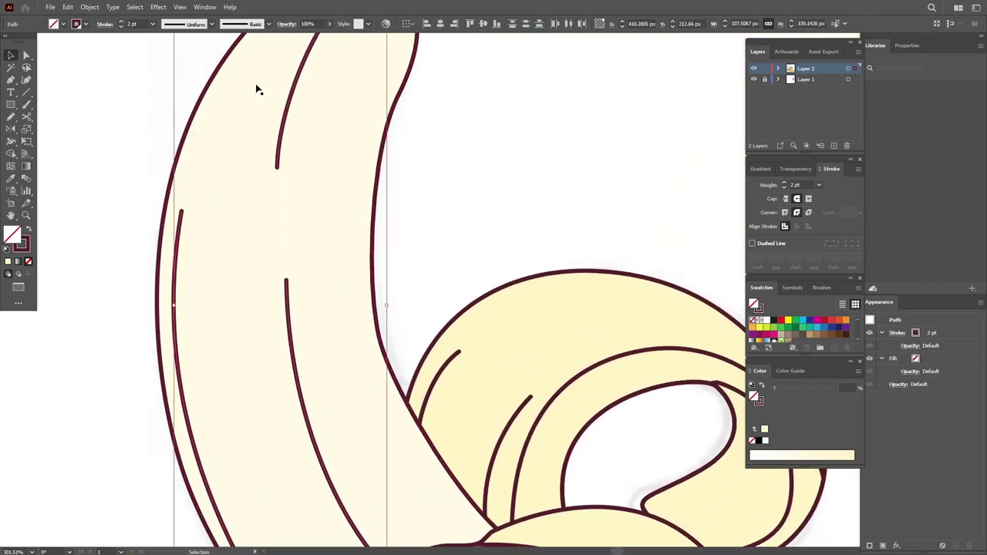
click(193, 25)
click(198, 63)
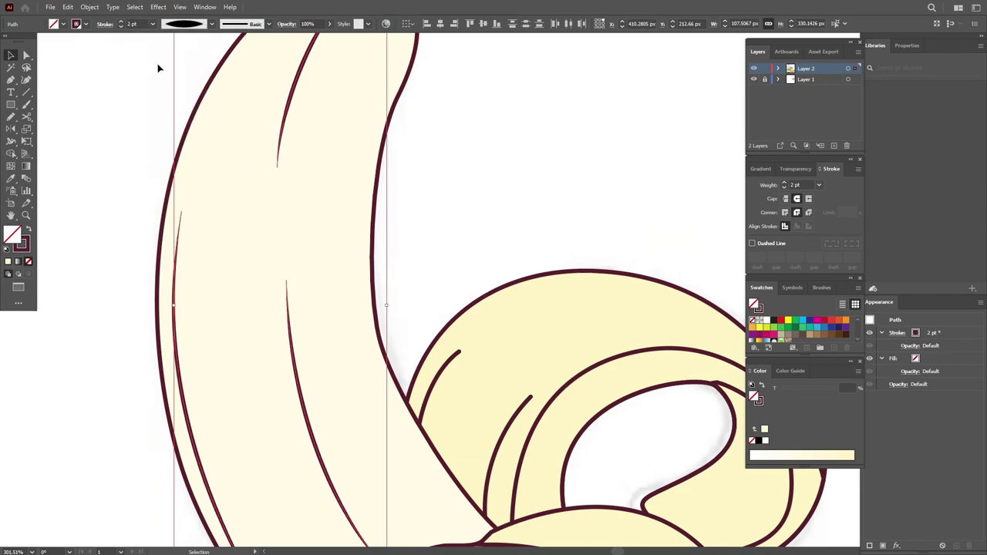
key(ctrl+1)
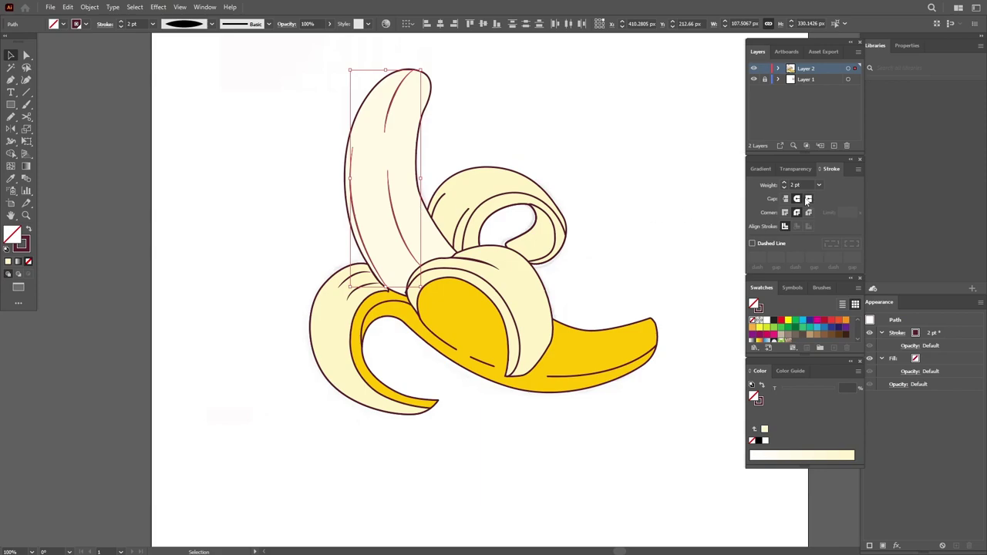
- Fade the left peel's inner lines and another detail line to 37% opacity
shift+click(354, 286)
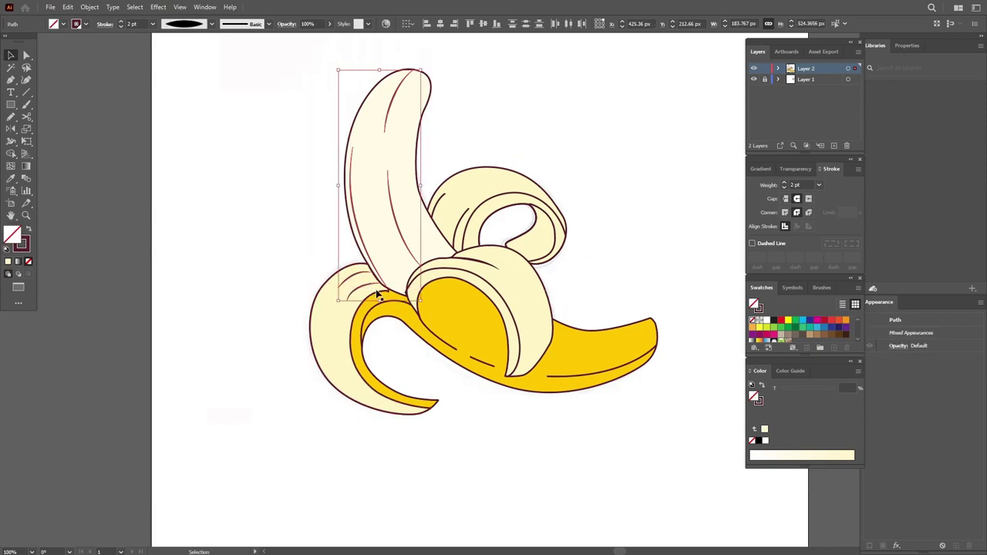
shift+click(485, 266)
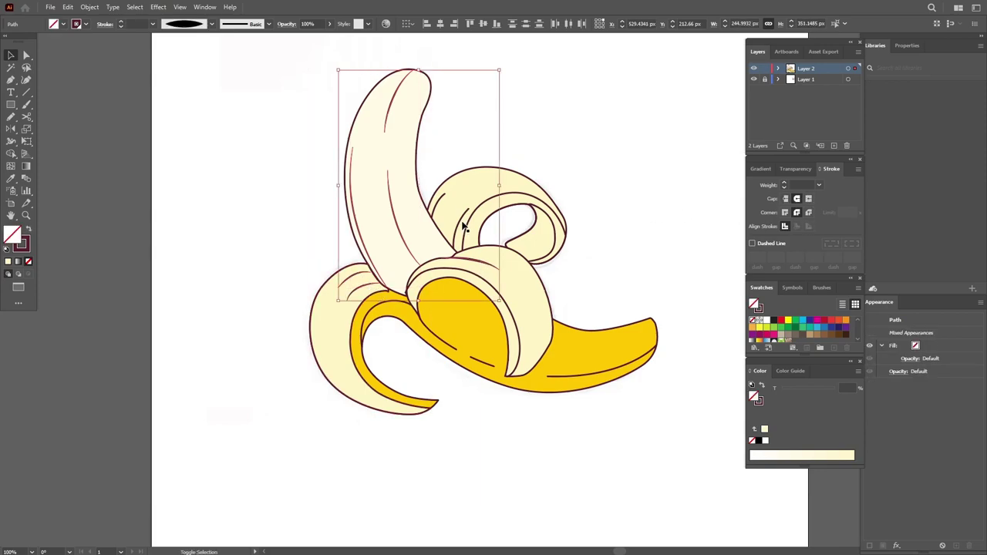
click(797, 168)
drag(849, 185, 829, 202)
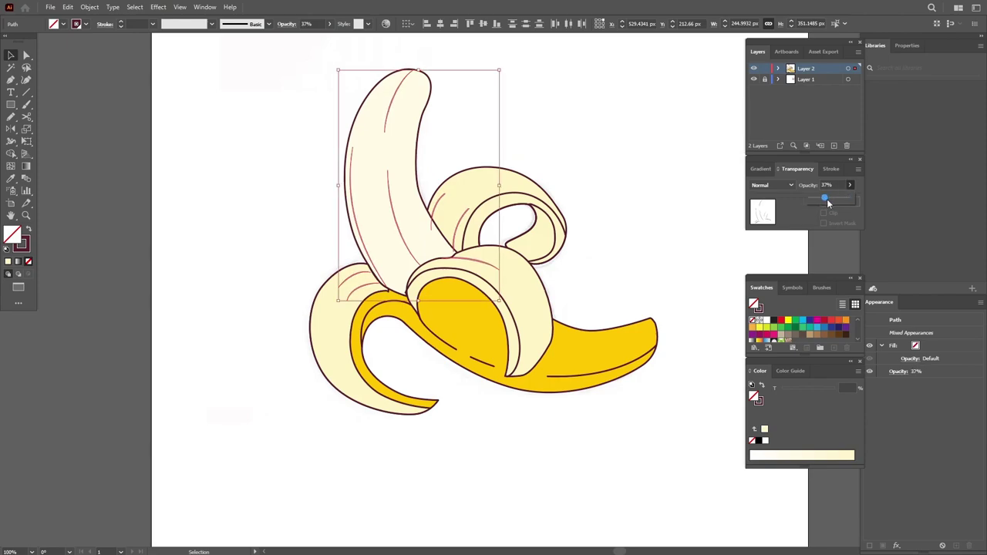
- Give the thin peel shading strokes a tapered width profile
click(559, 224)
click(444, 200)
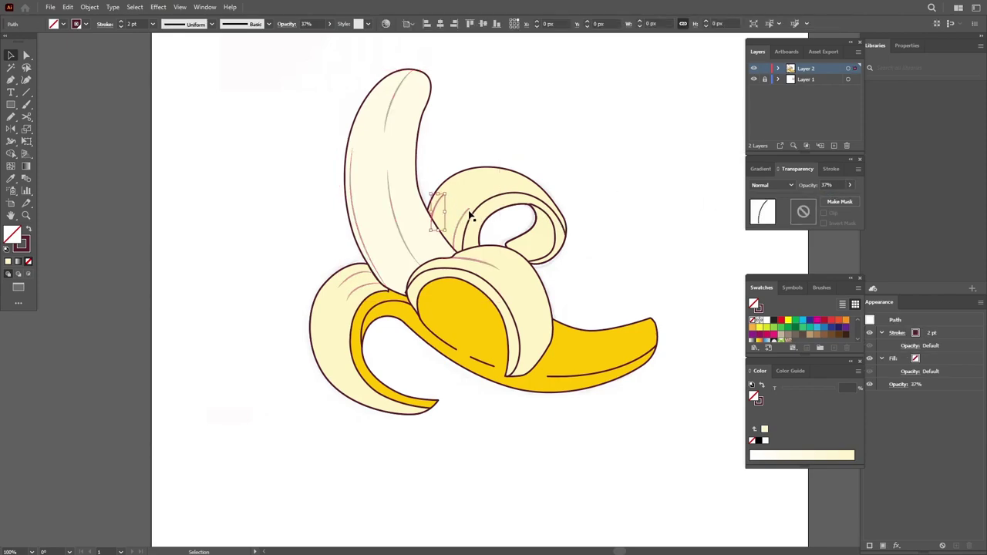
click(197, 24)
click(201, 68)
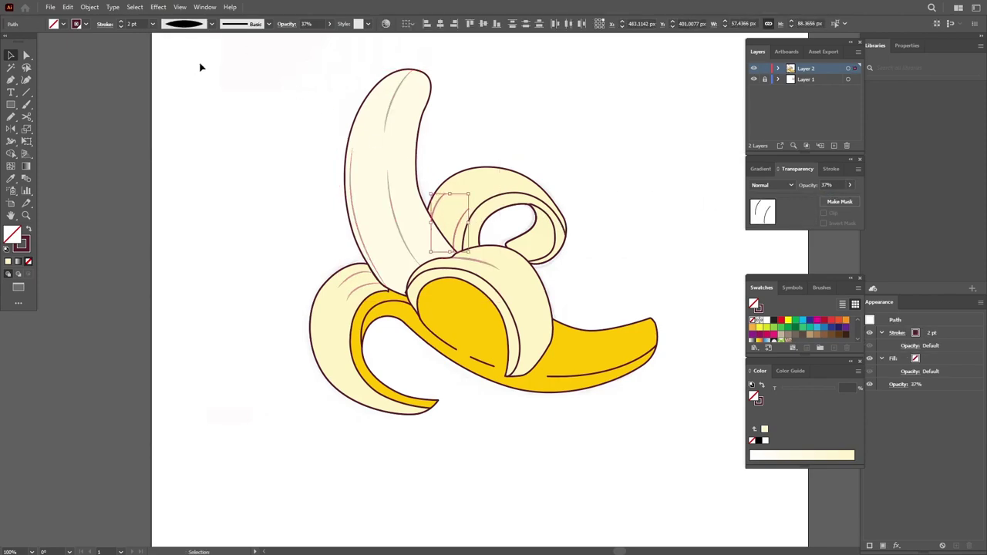
click(559, 232)
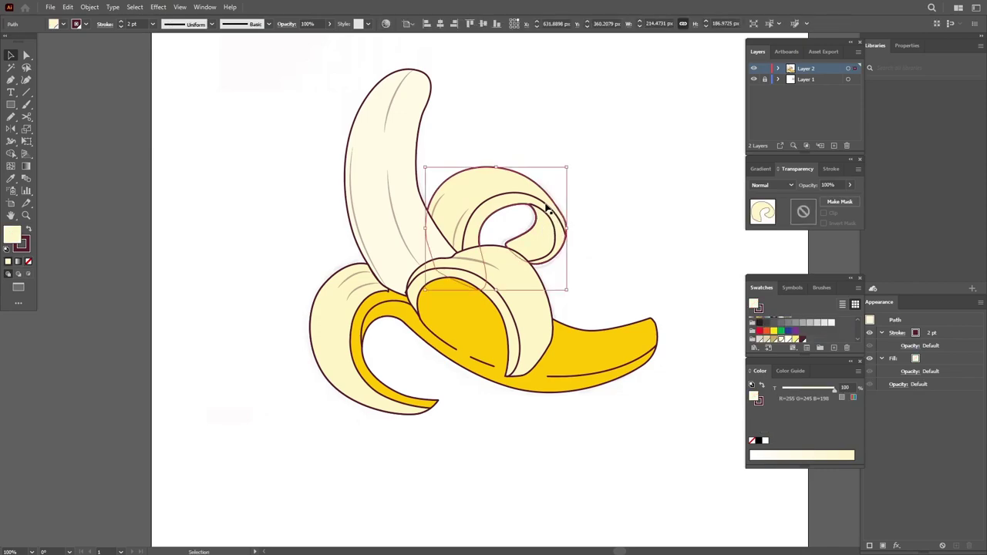
- Eyedropper the banana yellow onto the inner curl of the peel
click(563, 240)
click(11, 178)
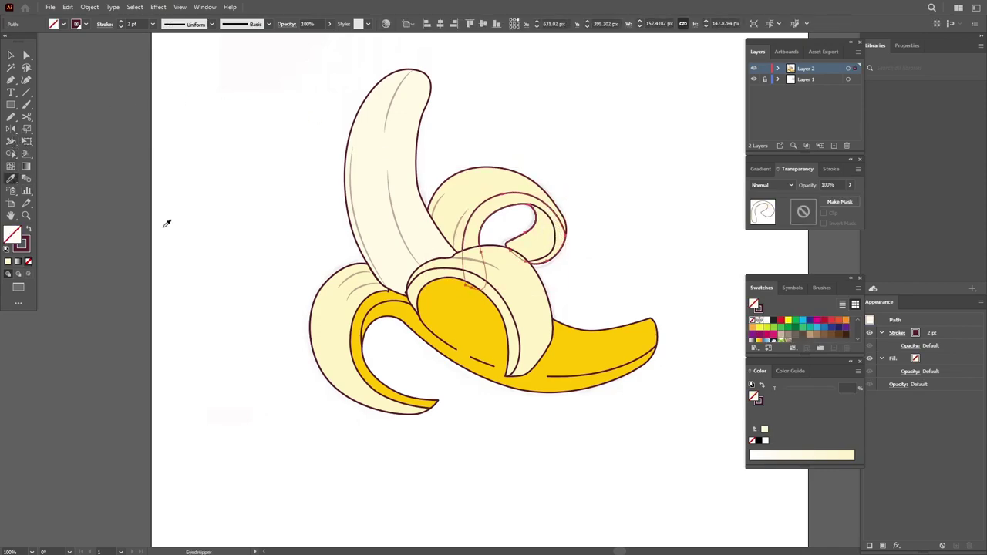
click(438, 306)
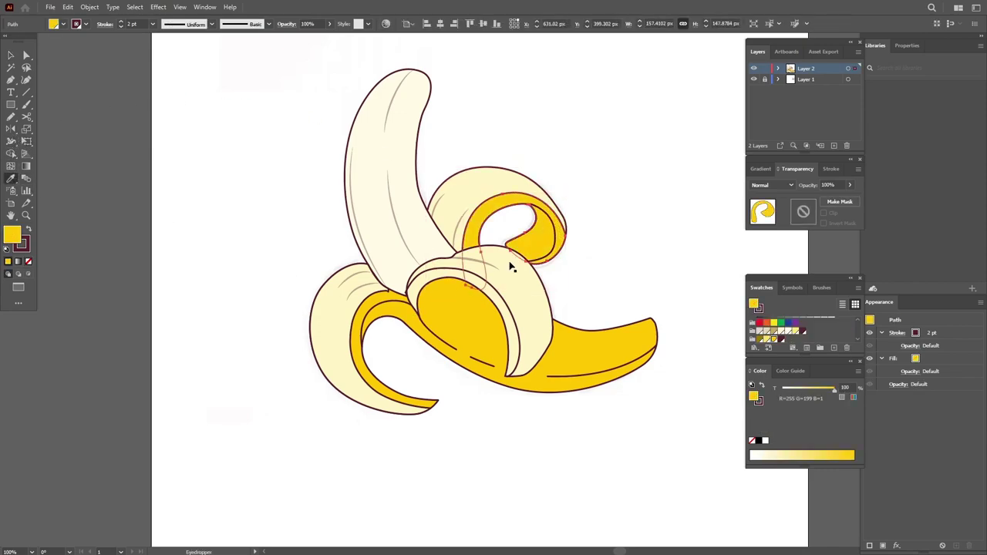
- Draw an inner rim line along the exposed fruit and split the fruit along it with Shape Builder
ctrl+click(487, 311)
ctrl+shift+click(512, 310)
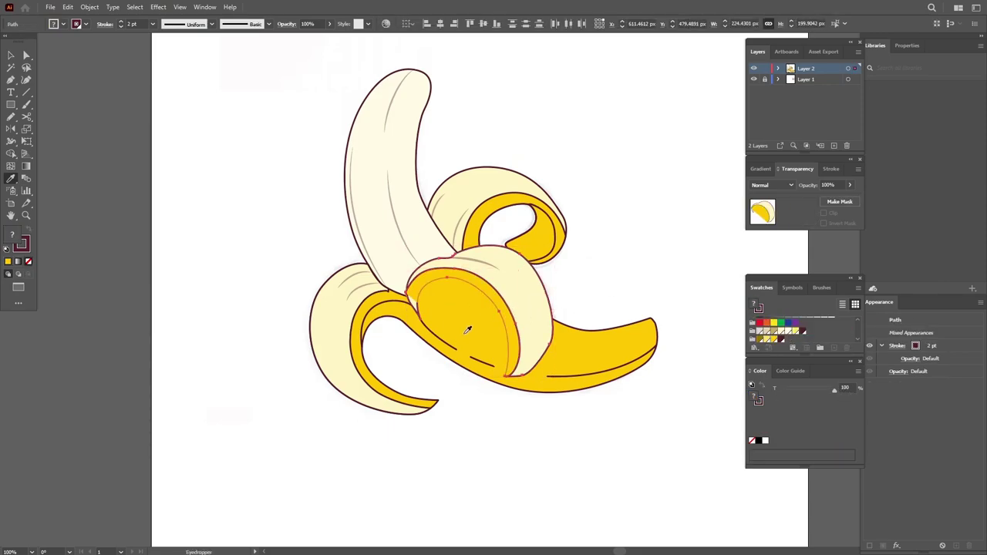
drag(467, 329, 494, 331)
key(n)
drag(368, 240, 460, 400)
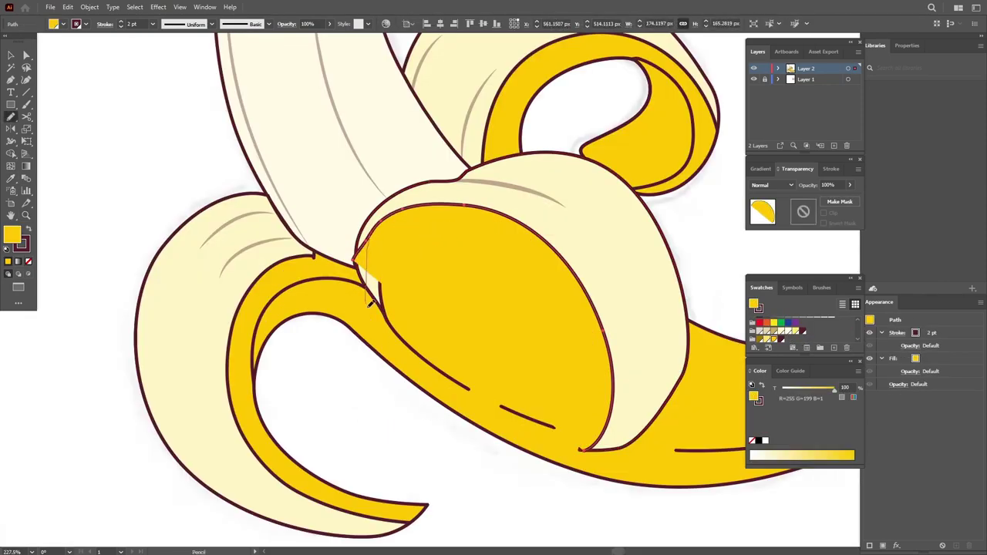
key(shift+m)
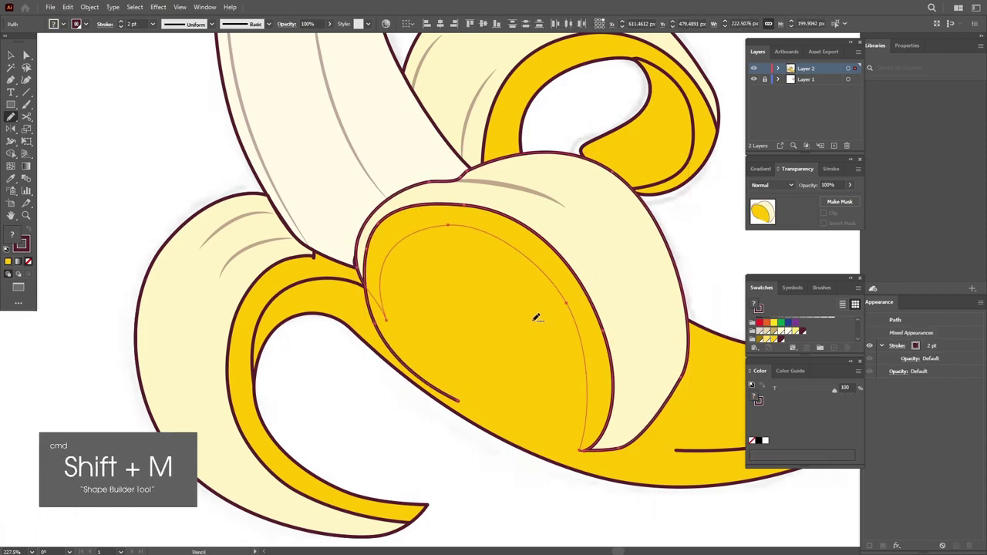
click(529, 311)
- Redraw the outline where the left peel meets the fruit with the Pencil
key(ctrl+1)
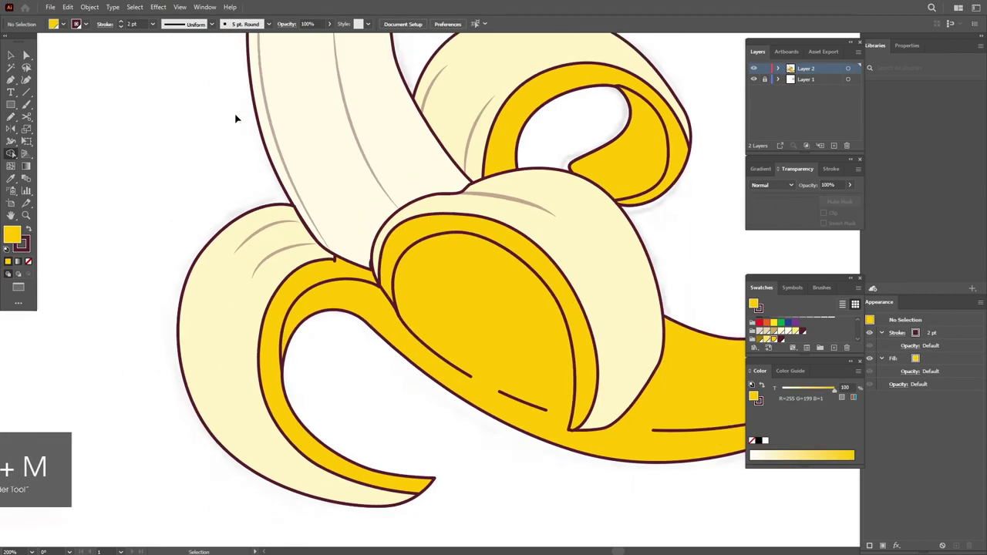
drag(555, 210, 478, 210)
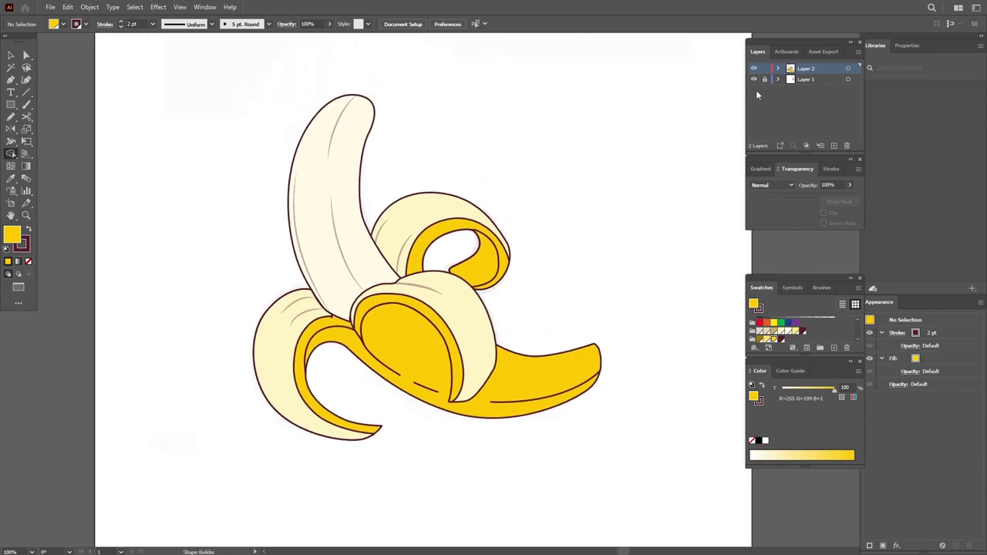
drag(577, 261, 569, 235)
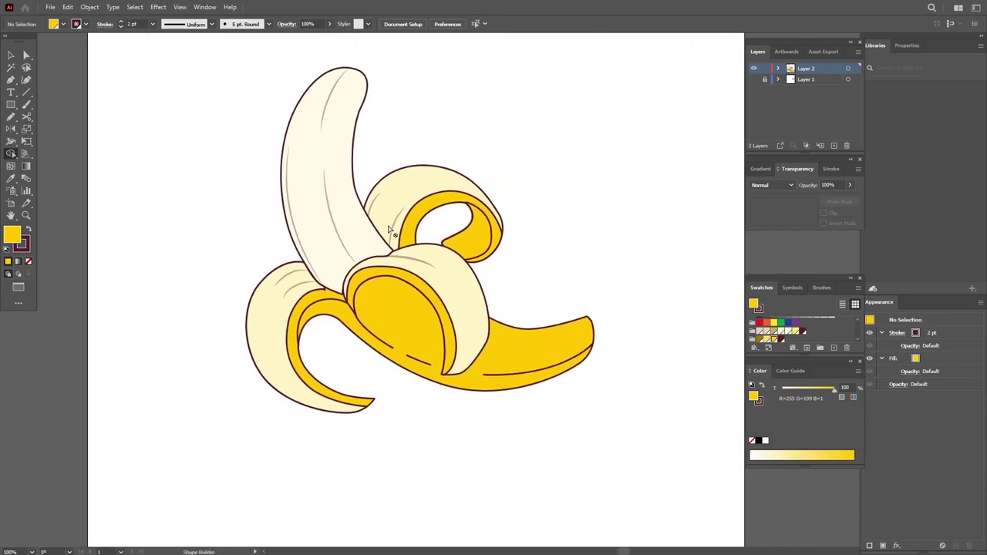
drag(389, 230, 270, 267)
key(n)
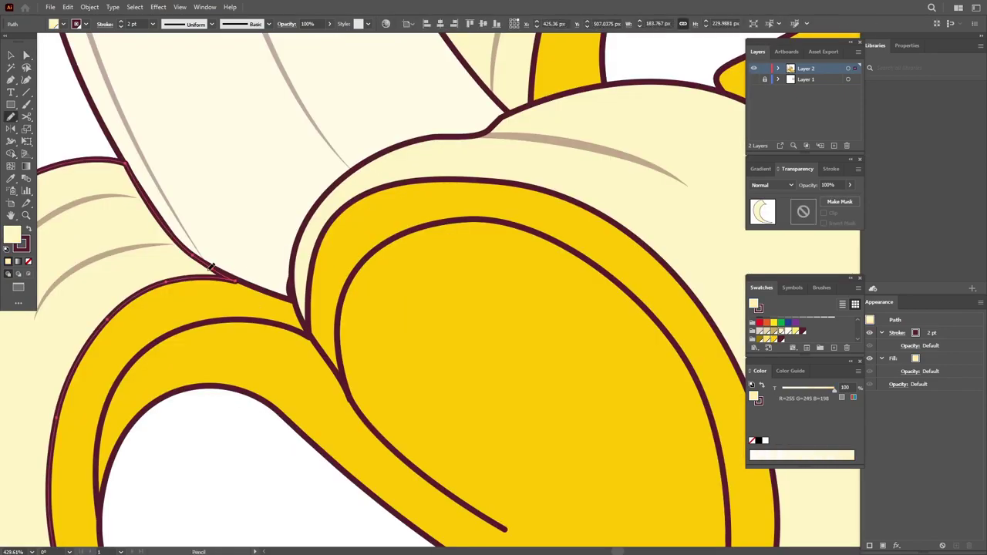
drag(136, 185, 305, 220)
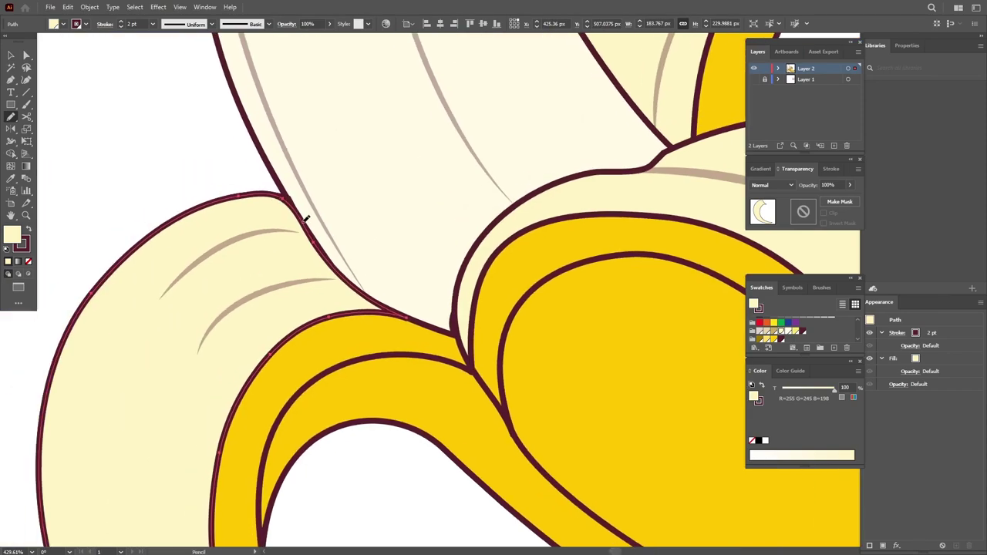
key(ctrl+1)
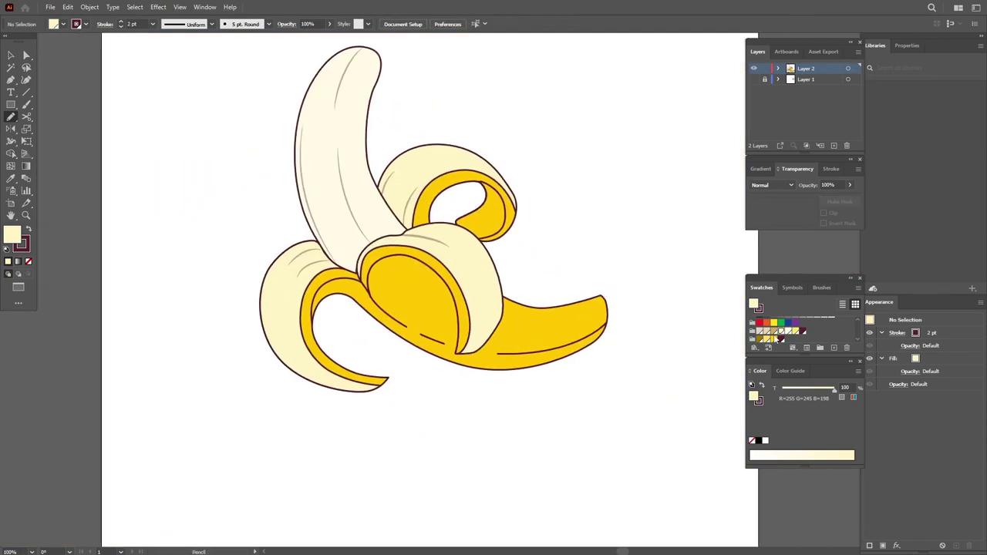
click(774, 331)
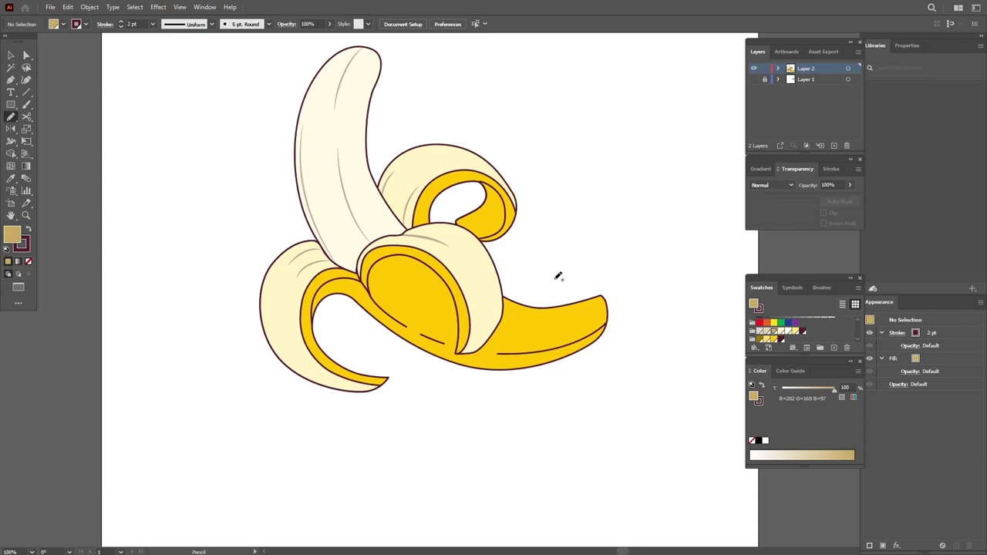
- Draw an olive-gold shadow shape across the left inner peel and exposed fruit with the Pen
click(760, 340)
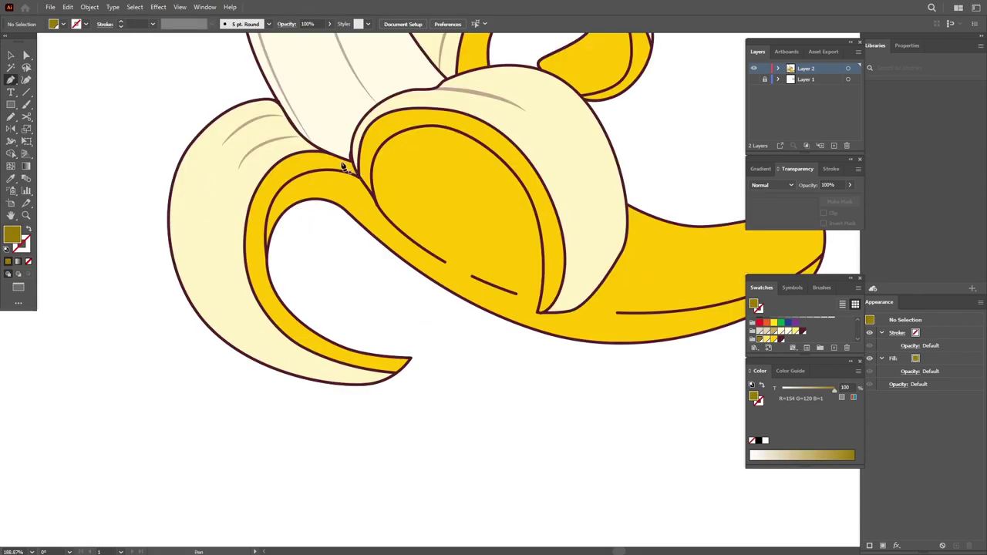
click(340, 142)
drag(212, 202, 203, 254)
click(378, 382)
click(298, 313)
click(320, 228)
drag(501, 332, 532, 218)
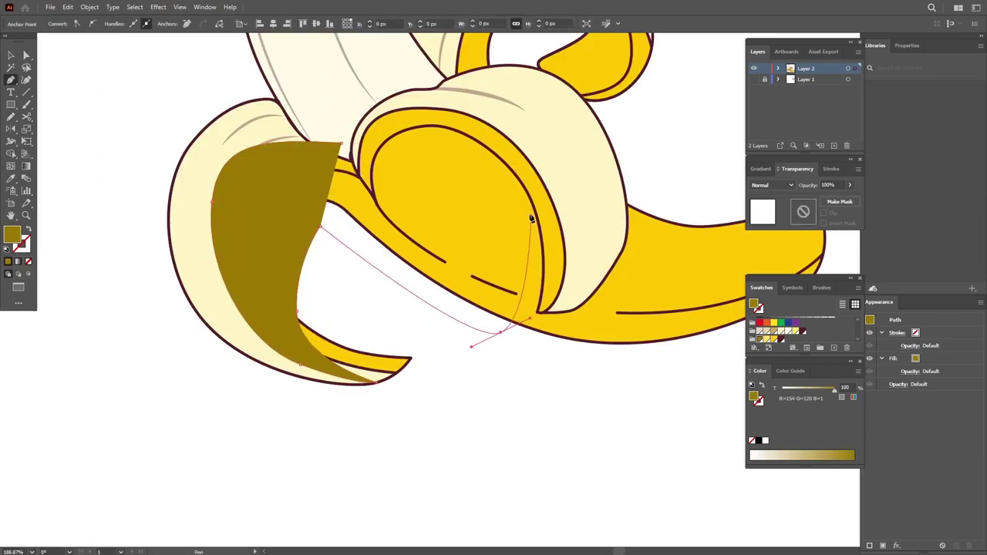
click(530, 197)
click(432, 107)
click(358, 112)
click(341, 144)
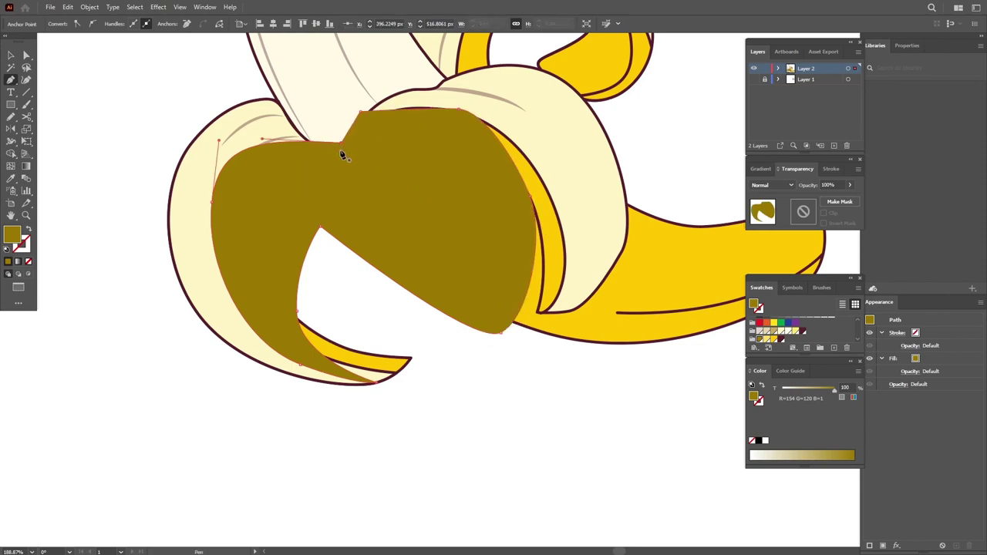
- Paste the shadow in front of the fruit and trim its spill into the hole and top wedge
click(68, 8)
click(84, 45)
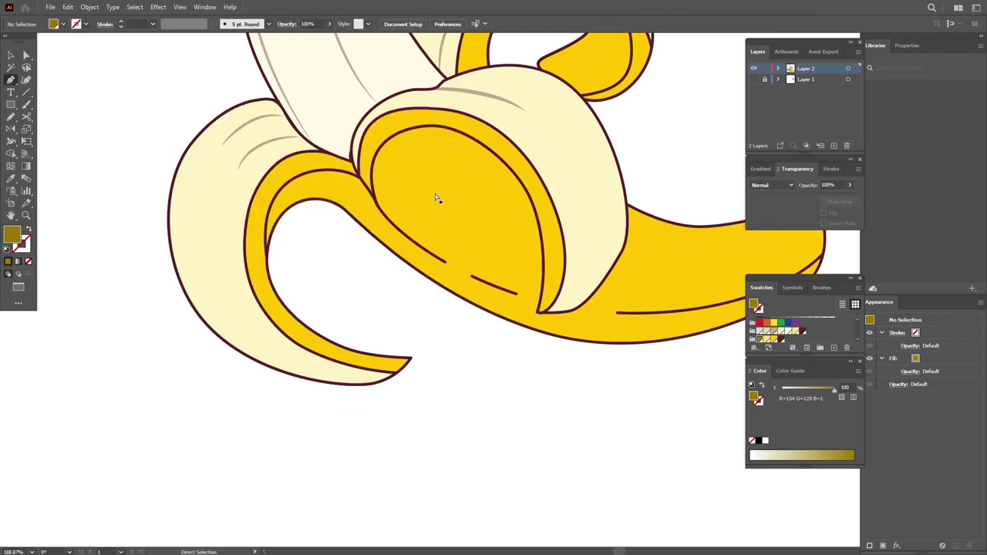
click(436, 194)
click(68, 8)
click(135, 80)
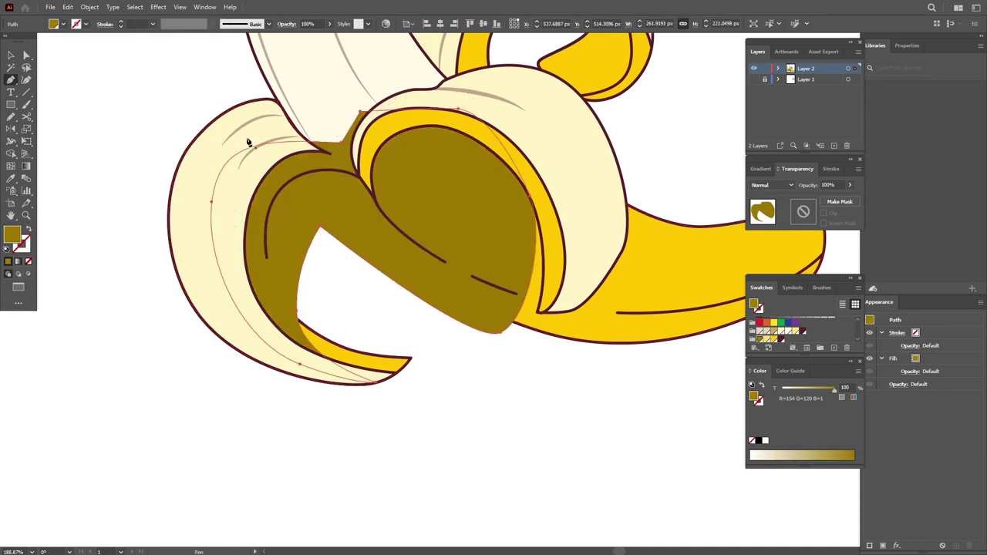
key(ctrl+a)
key(shift+m)
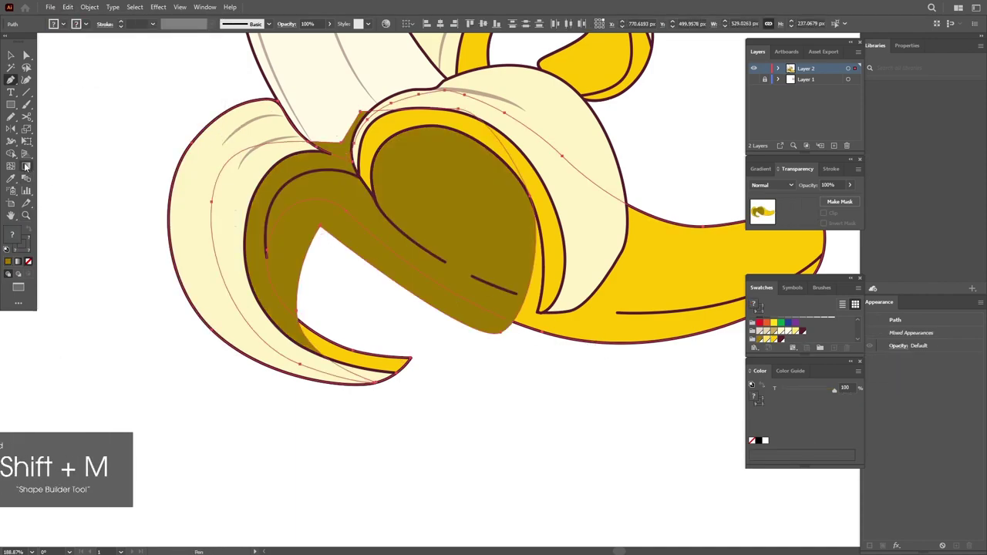
alt+click(340, 270)
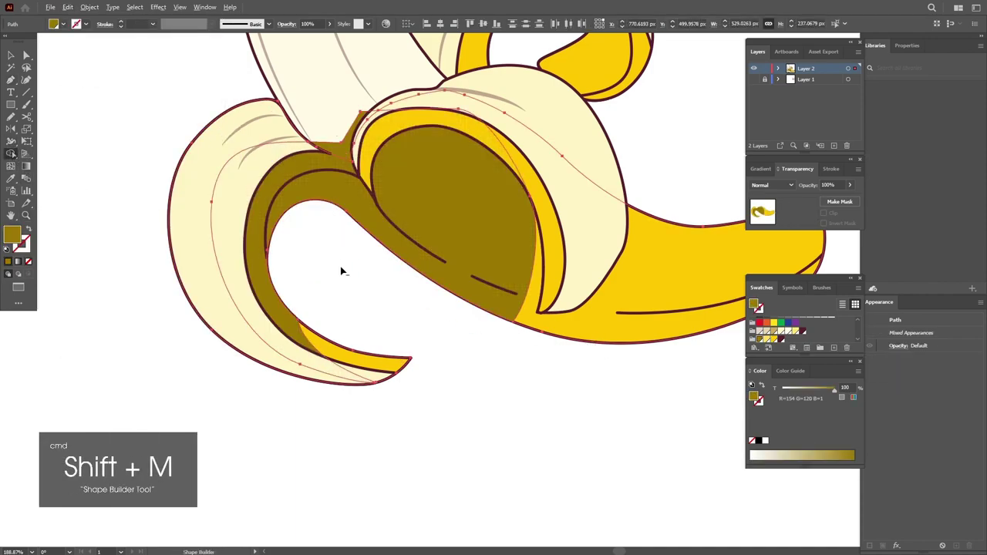
alt+click(337, 143)
- Lower the olive shadow's opacity to 33%
key(a)
click(412, 283)
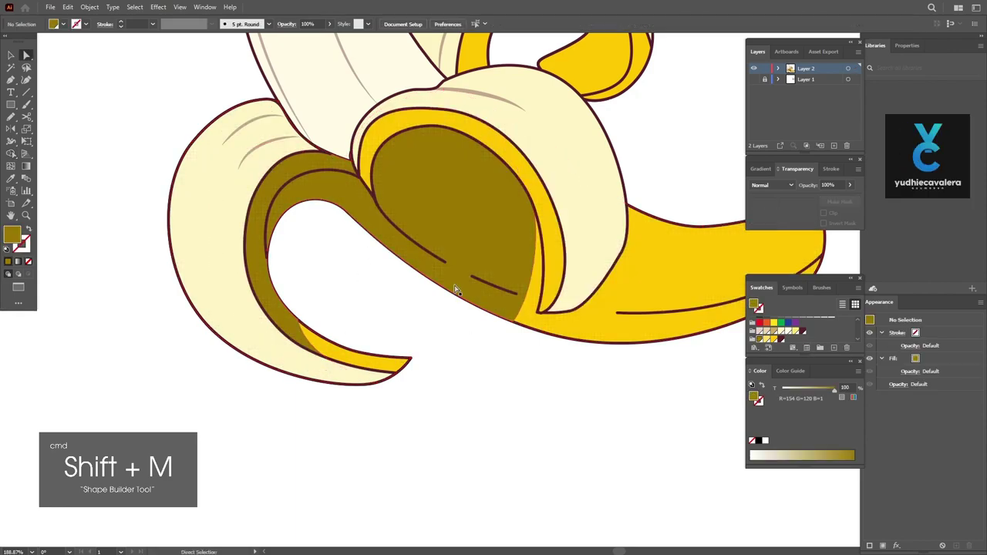
drag(846, 200, 829, 199)
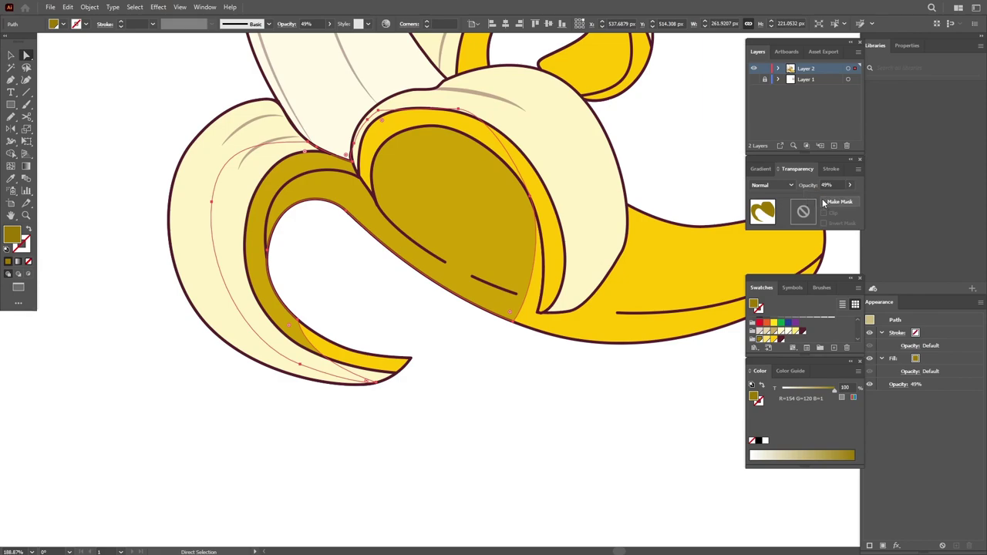
drag(825, 206, 824, 202)
key(ctrl+shift+a)
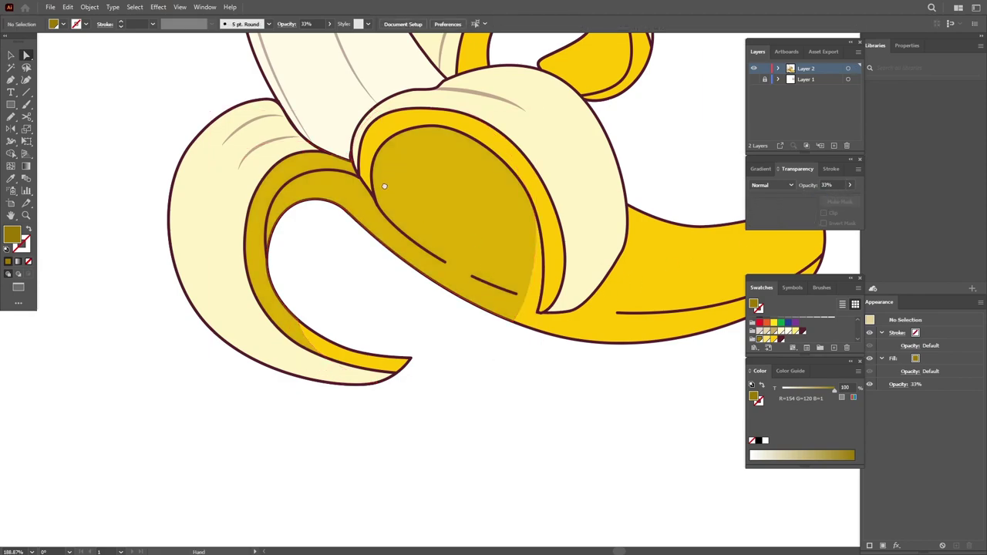
scroll(412, 207, up, 1)
- Draw a second olive shadow shape with the Pen along the left peel and across the fruit
key(p)
scroll(404, 227, right, 1)
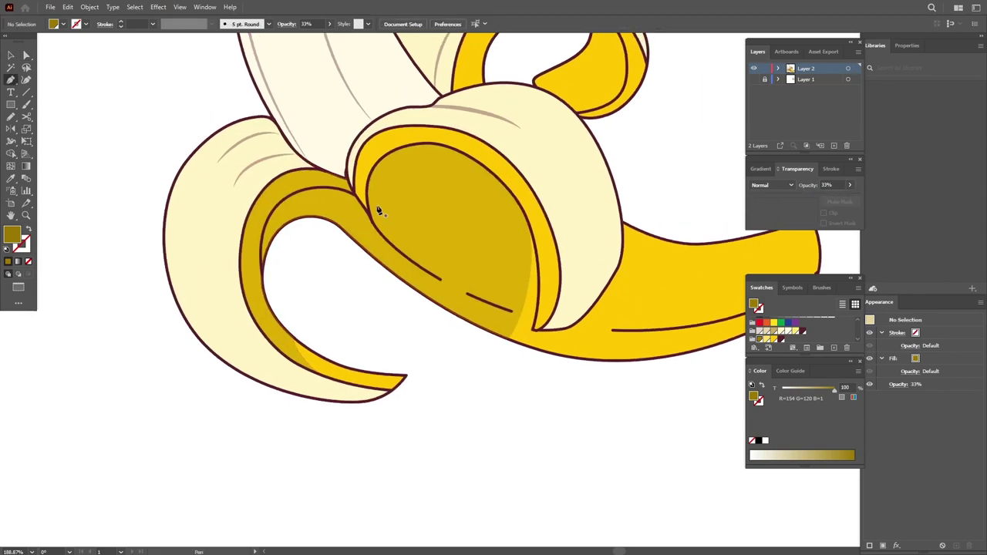
click(291, 148)
drag(193, 247, 199, 294)
drag(273, 375, 272, 243)
click(292, 148)
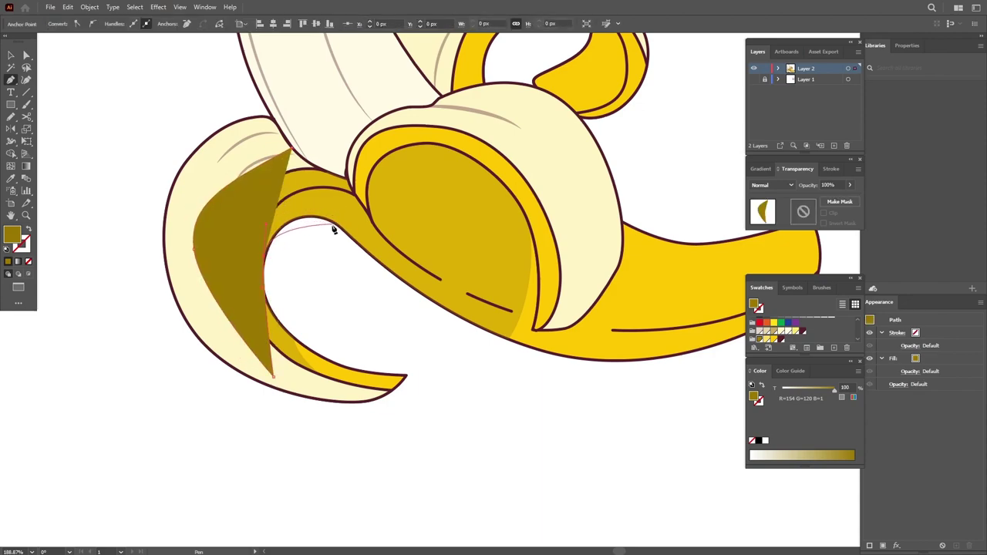
click(426, 308)
click(423, 266)
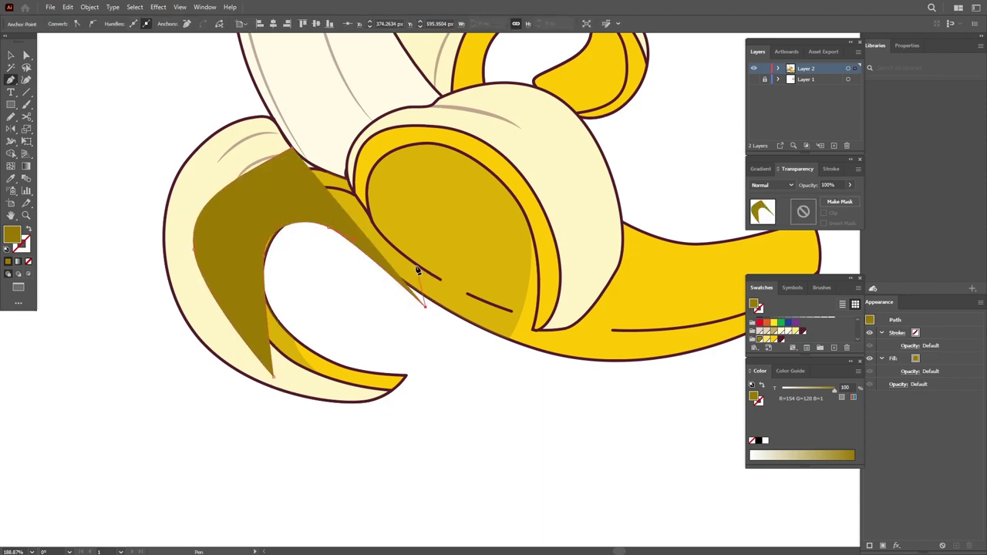
drag(402, 196, 411, 153)
click(511, 200)
click(421, 124)
click(291, 148)
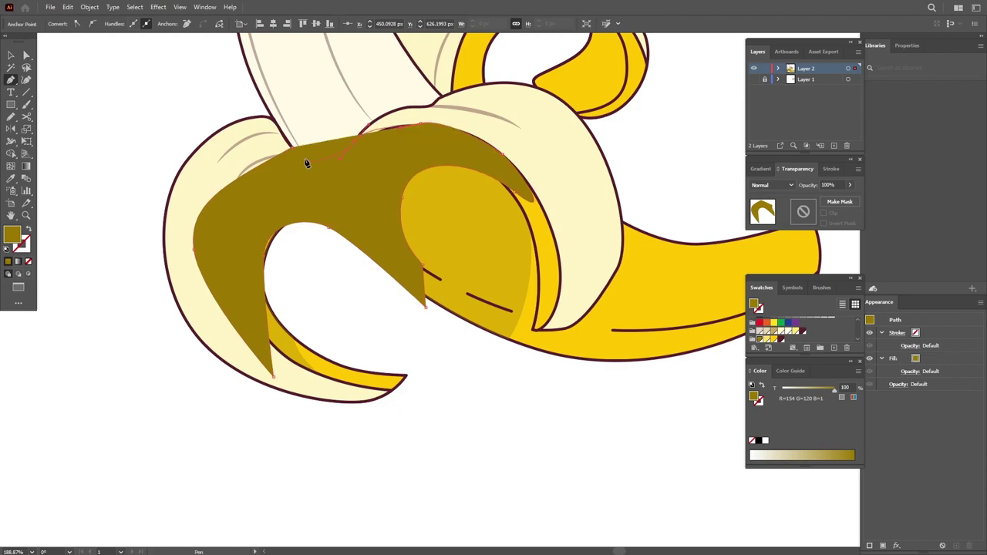
key(n)
- Cut the olive shading and Paste in Back behind the inner gold peel
click(68, 7)
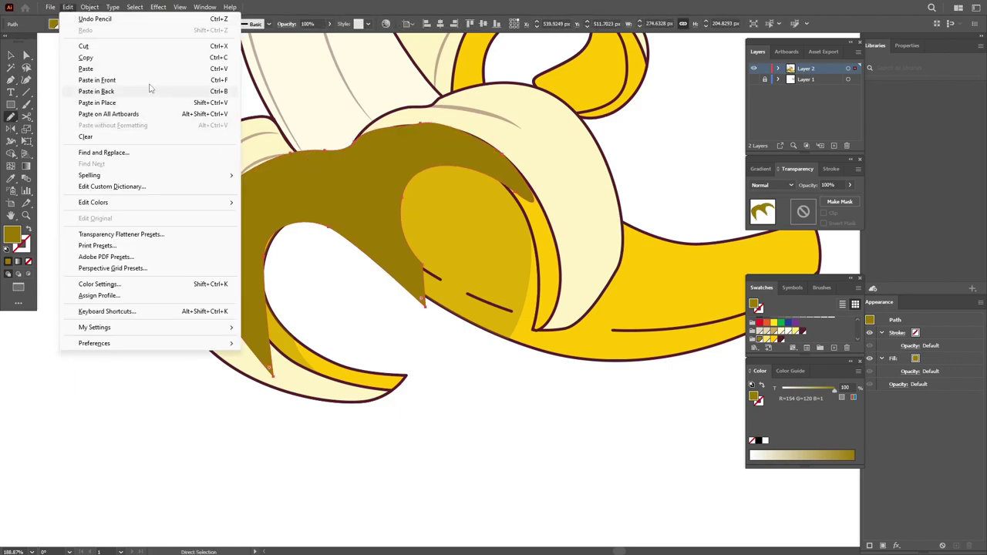
key(Escape)
click(68, 7)
click(83, 46)
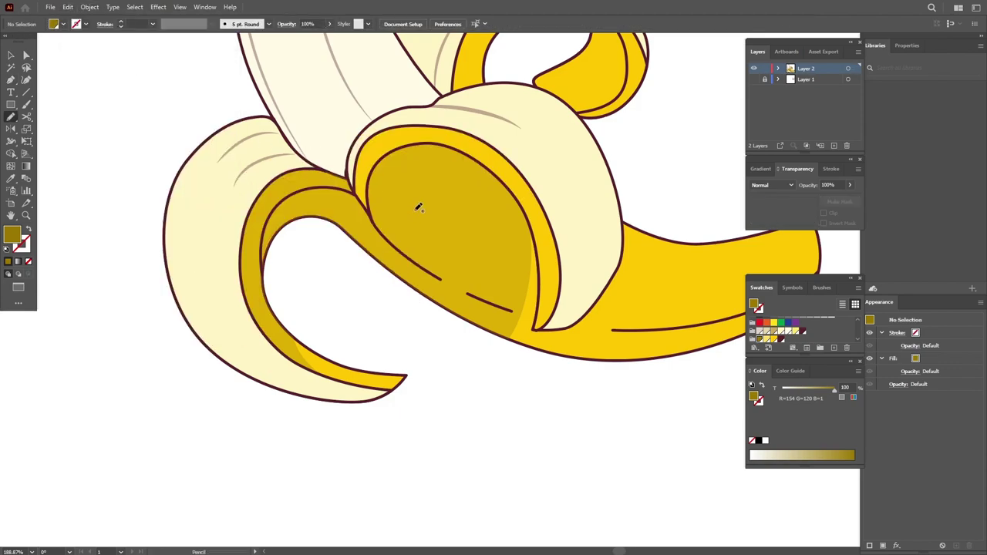
click(419, 209)
click(68, 7)
click(131, 91)
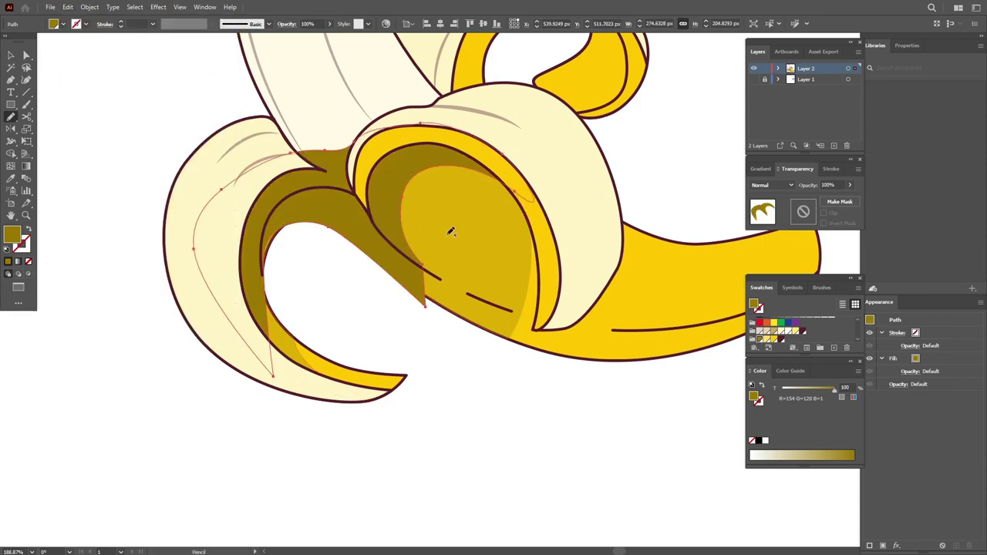
- Trim the shading to the left peel with Shape Builder and eyedropper a softer gold
shift+click(455, 251)
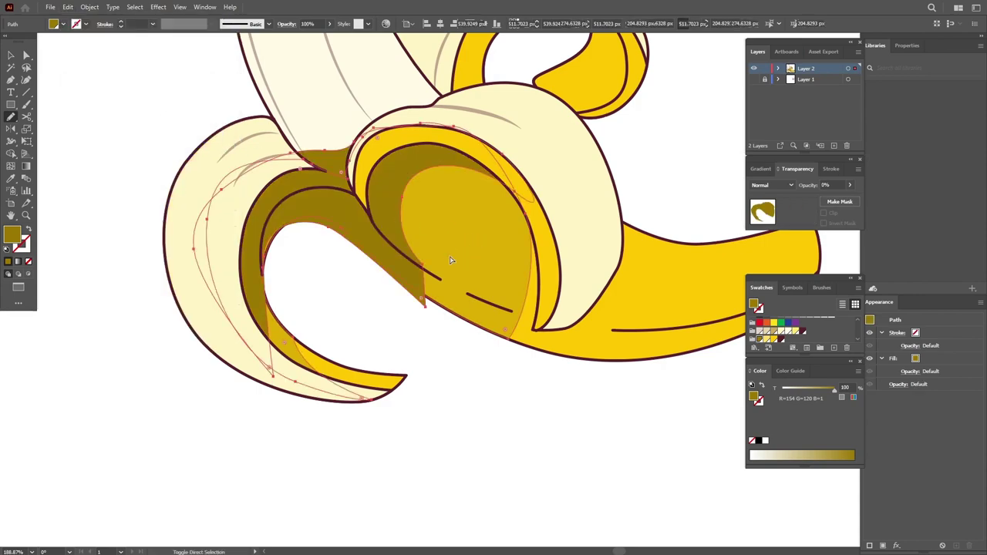
click(11, 155)
drag(271, 138, 304, 359)
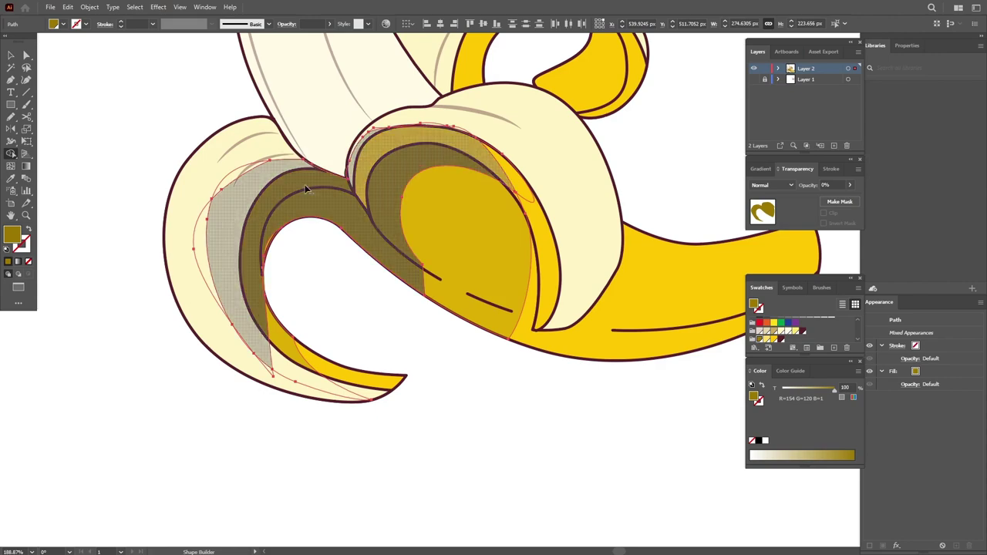
key(a)
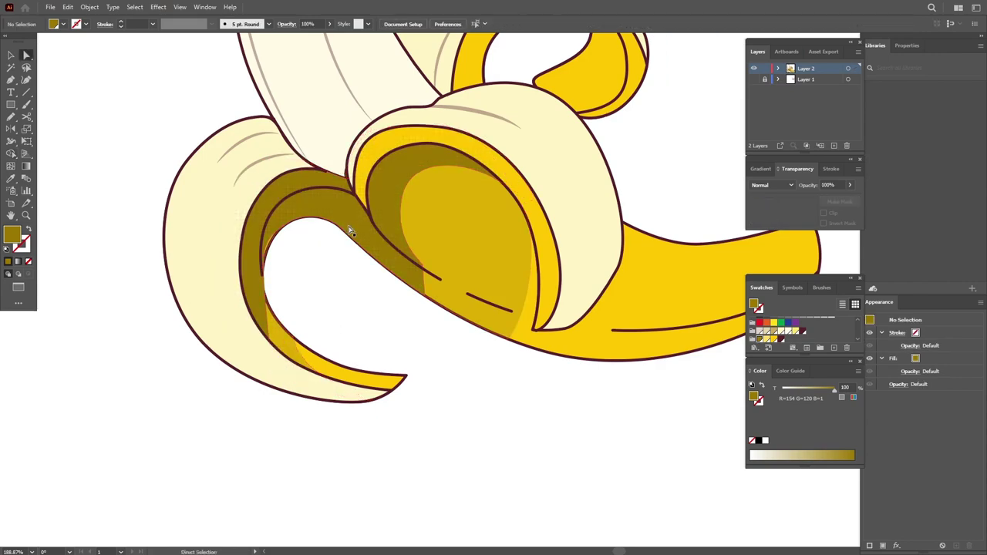
click(13, 178)
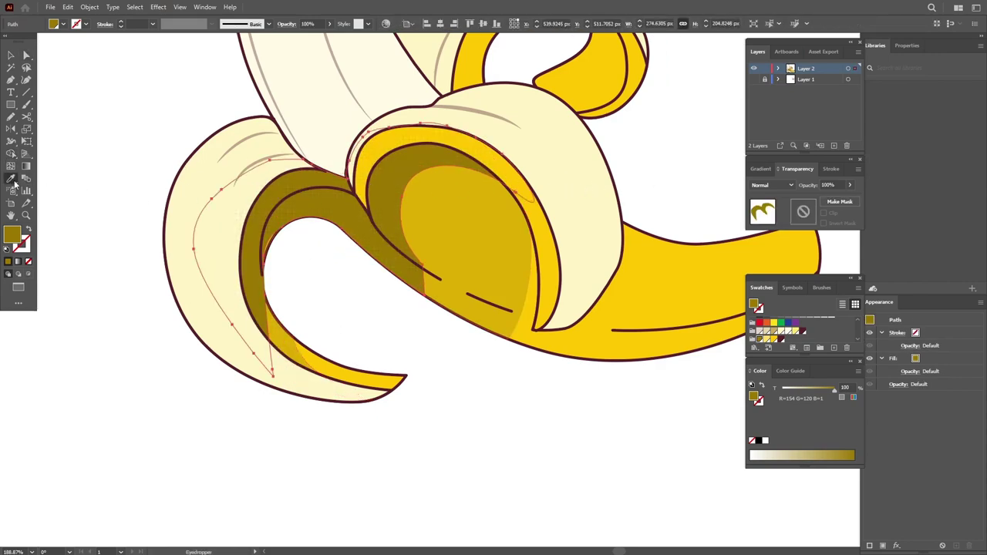
click(457, 221)
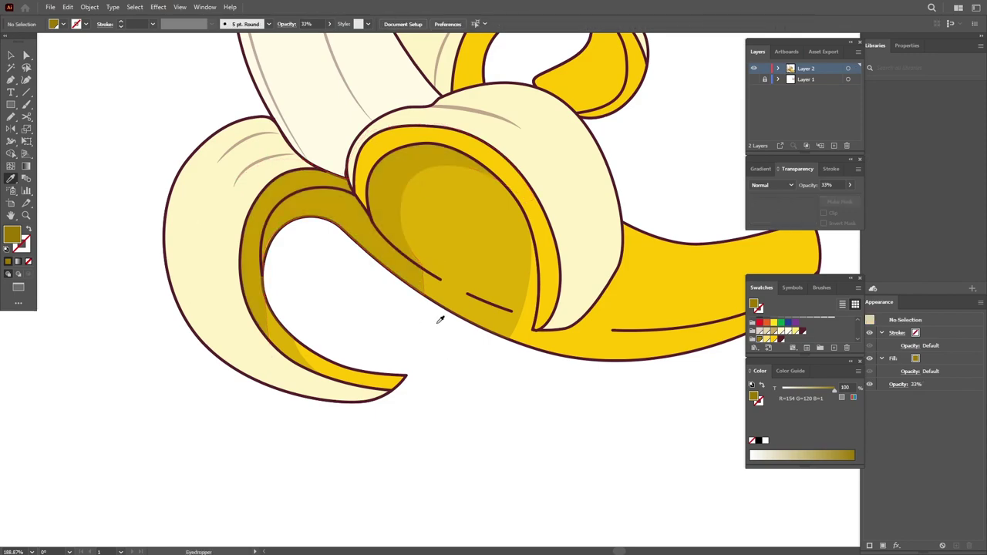
- Draw a freehand shading shape over the curled upper peel with the Pencil
scroll(440, 232, up, 1)
key(n)
key(ctrl+shift+a)
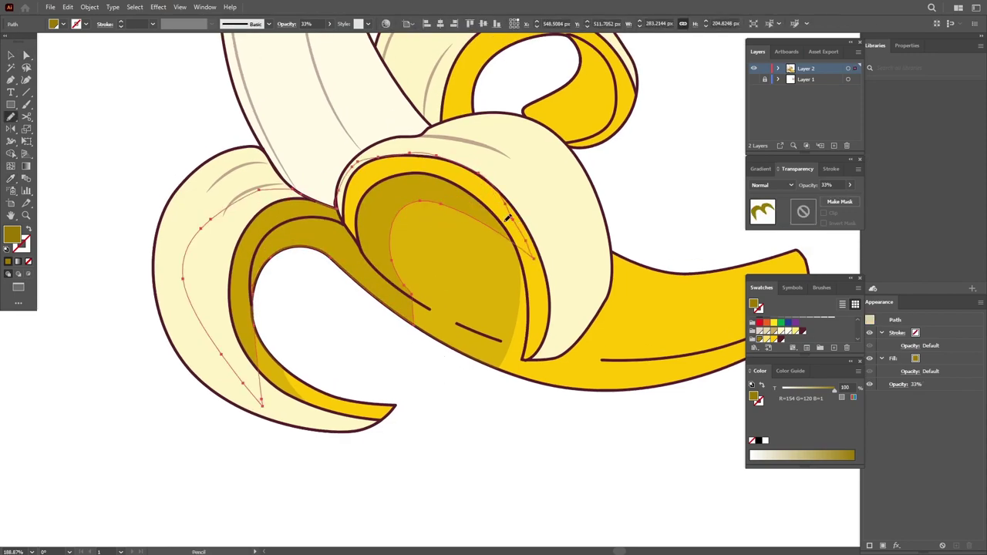
scroll(463, 231, up, 3)
scroll(406, 257, up, 3)
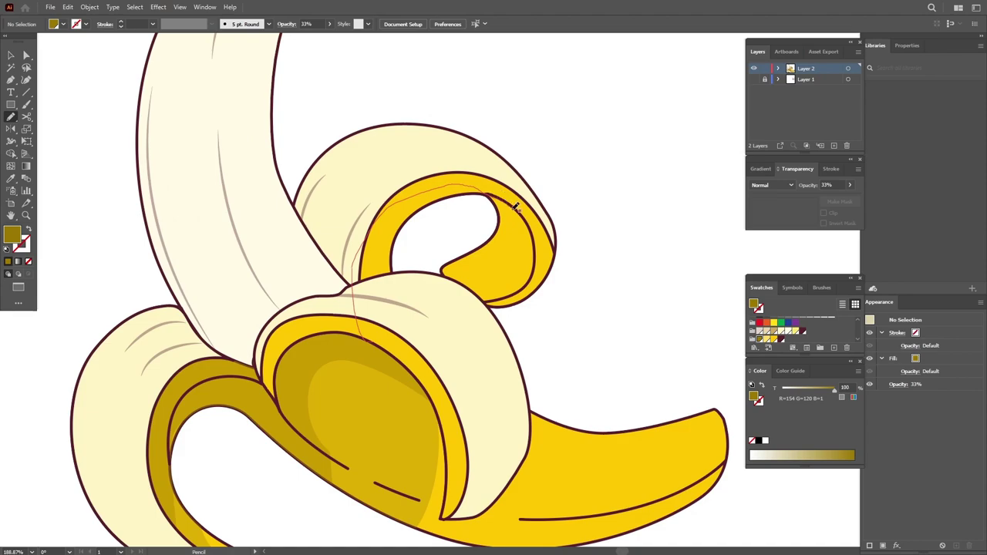
drag(516, 207, 356, 339)
drag(498, 275, 532, 275)
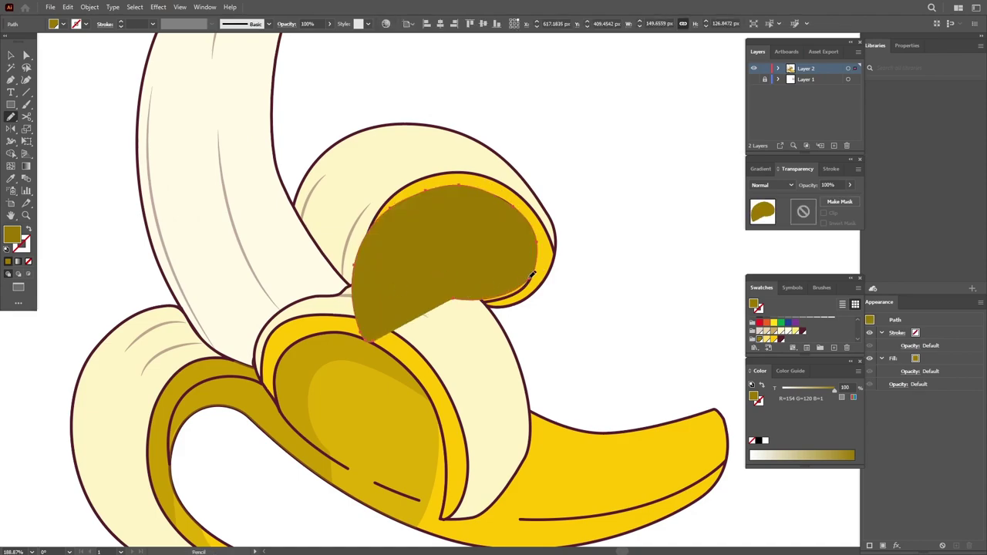
drag(360, 336, 523, 276)
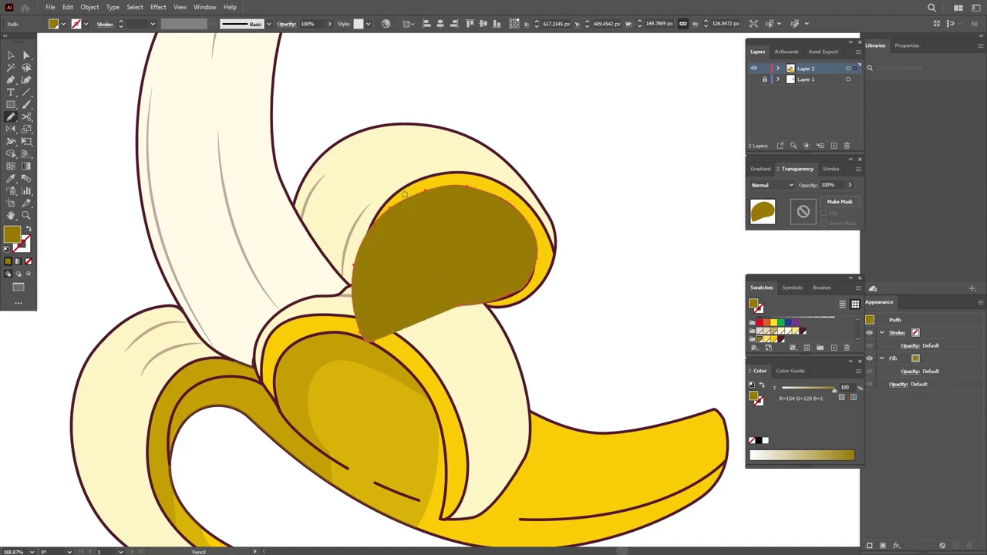
- Undo the accidental hole, then trim the shading to the curl's inner band with Shape Builder
key(ctrl+8)
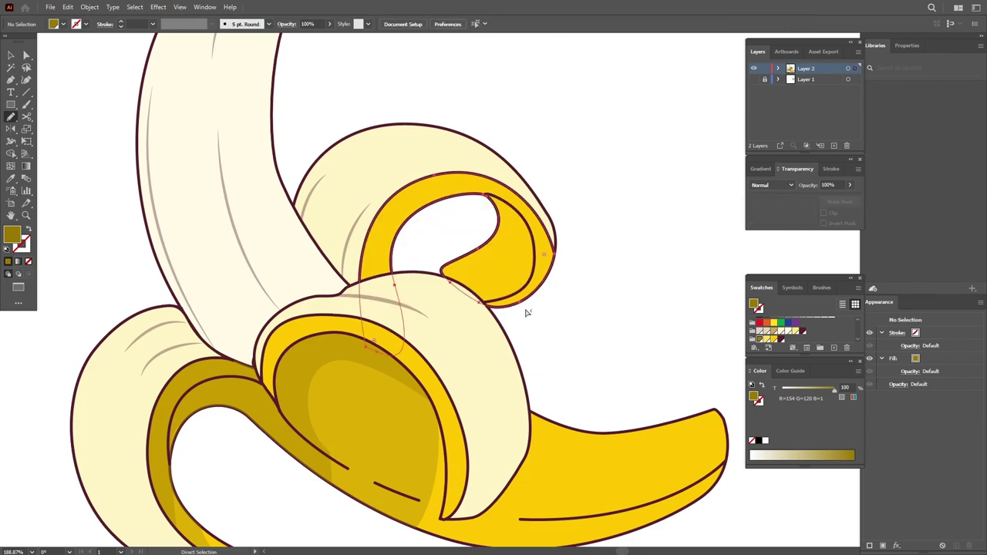
click(68, 7)
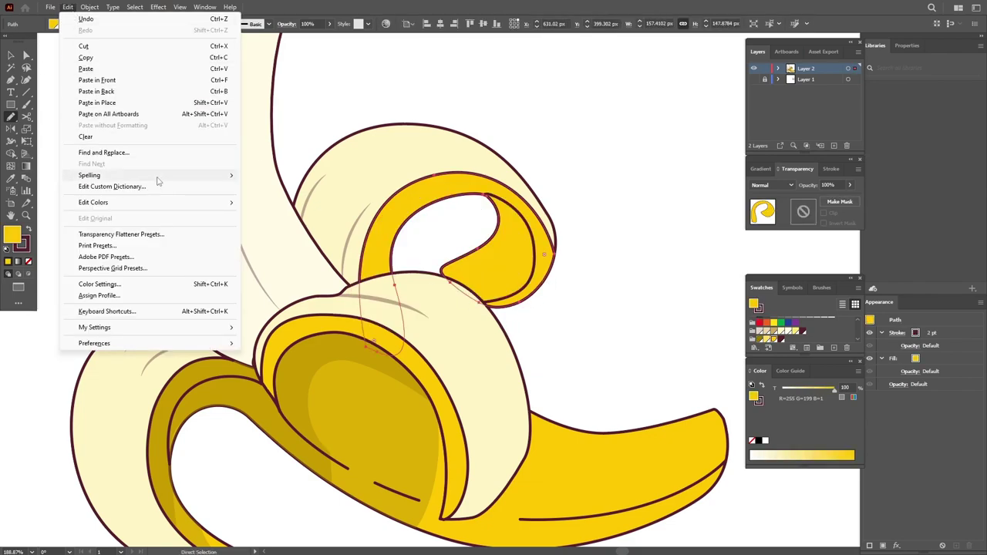
click(144, 81)
shift+click(543, 282)
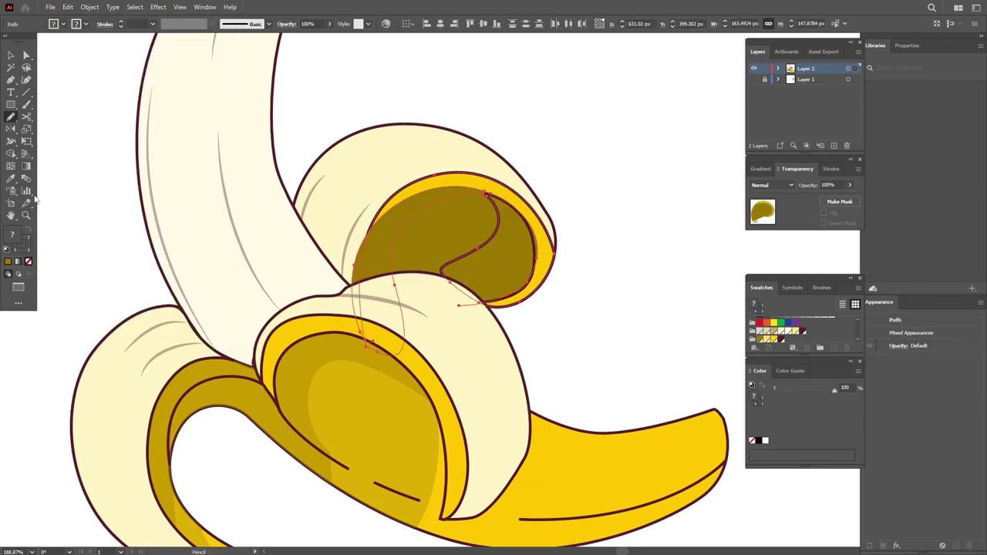
key(shift+m)
click(12, 154)
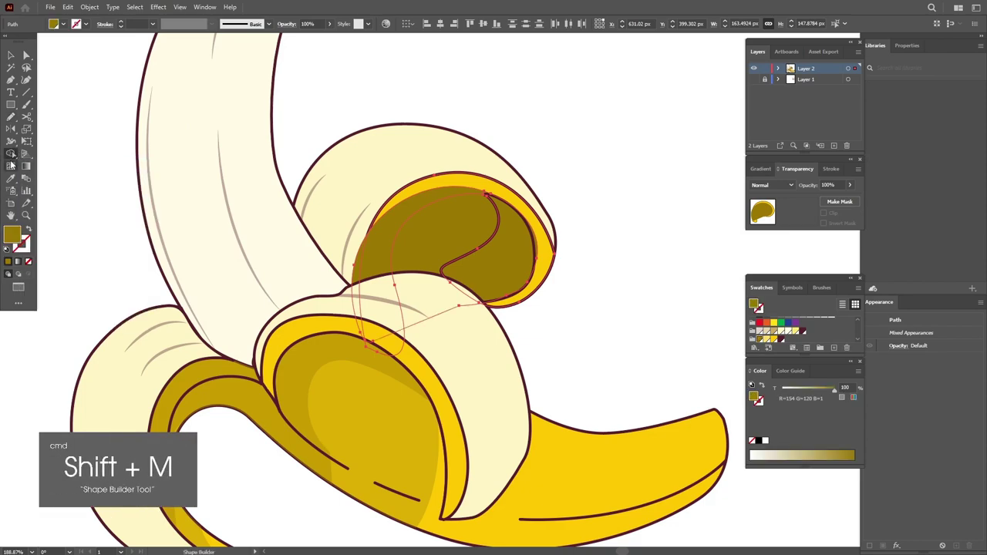
alt+click(452, 337)
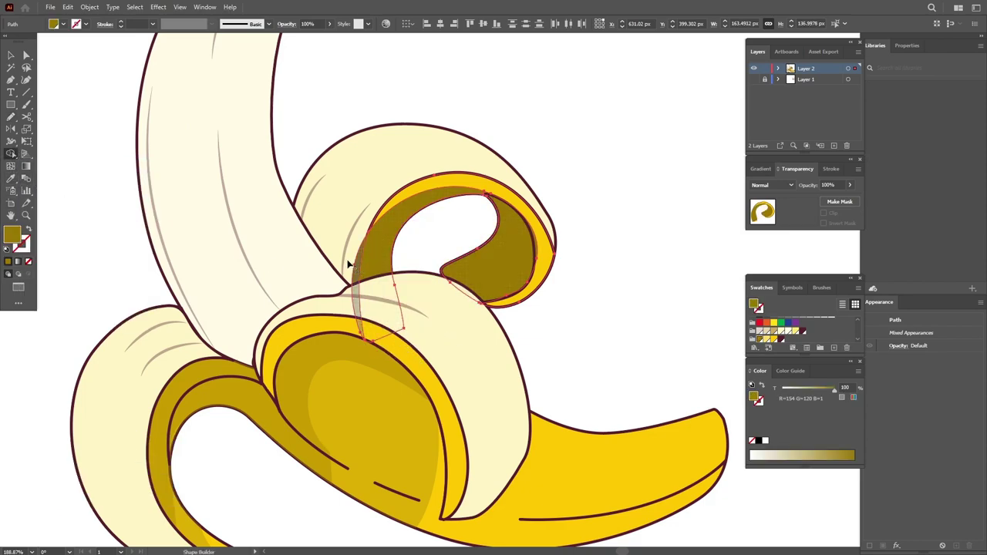
- Recolour the trimmed shading with a darker gold sampled by the Eyedropper
key(a)
click(525, 260)
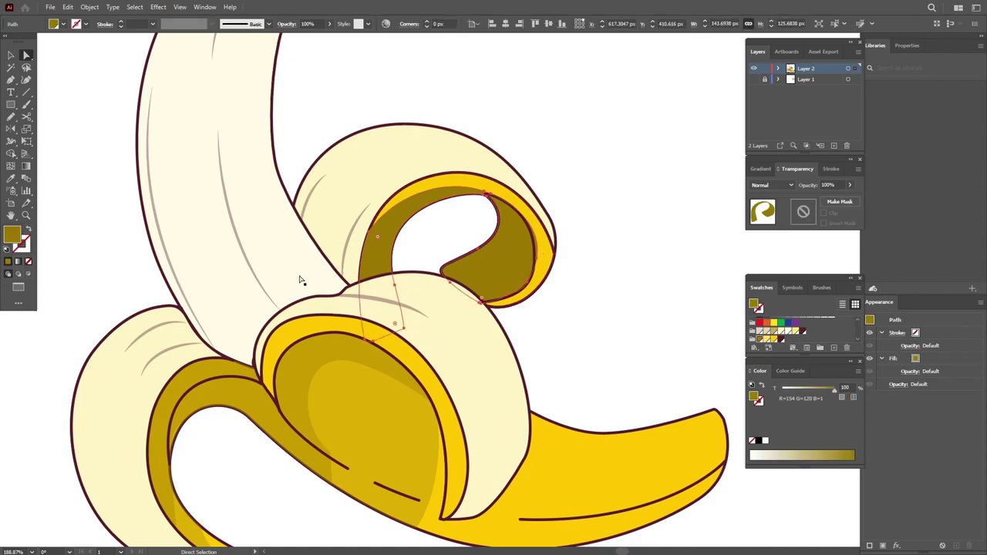
click(10, 177)
click(365, 362)
click(608, 253)
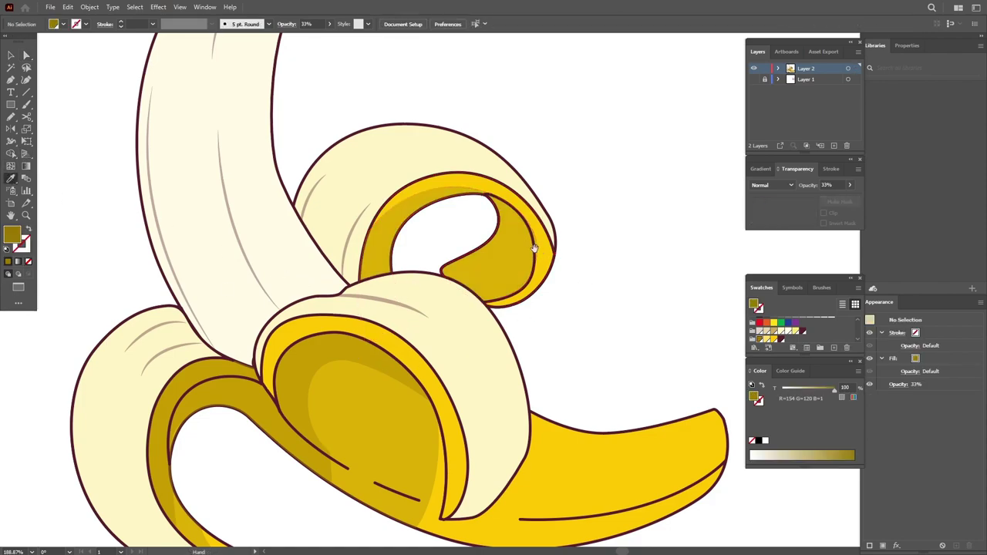
key(i)
- Draw a faint shadow inside the curl and give it the sampled 33% opacity style
key(n)
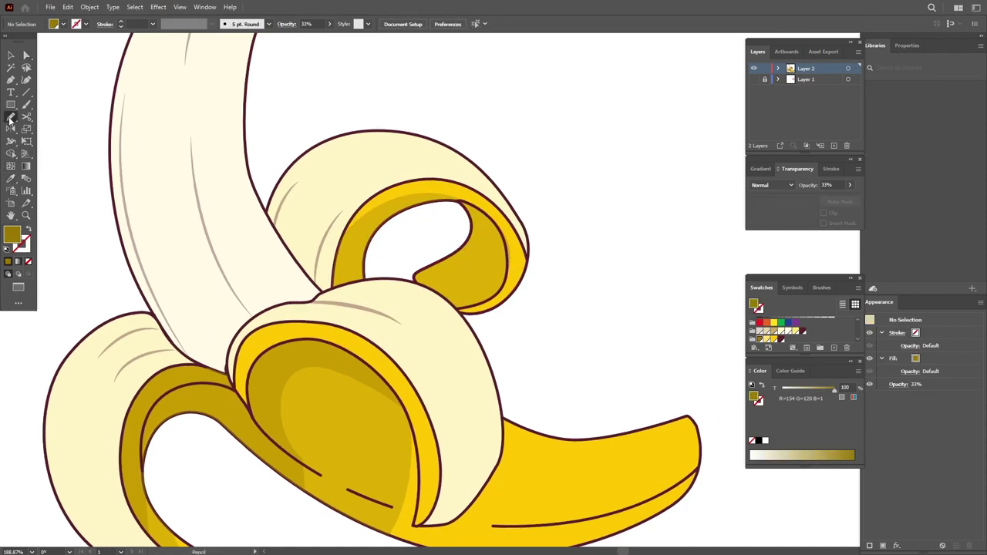
drag(453, 304, 443, 284)
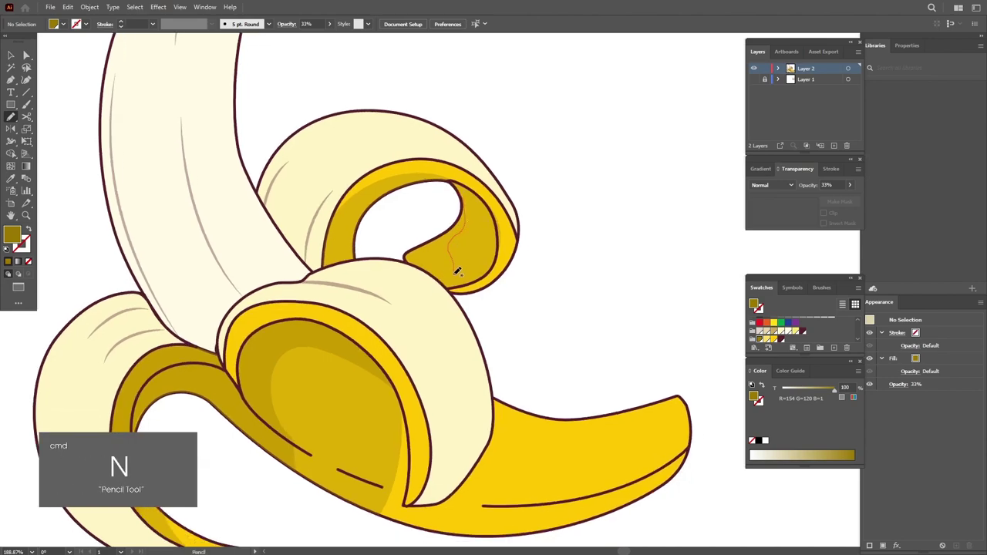
mouse_move(470, 187)
mouse_down()
mouse_move(498, 220)
mouse_move(487, 273)
mouse_up()
click(11, 178)
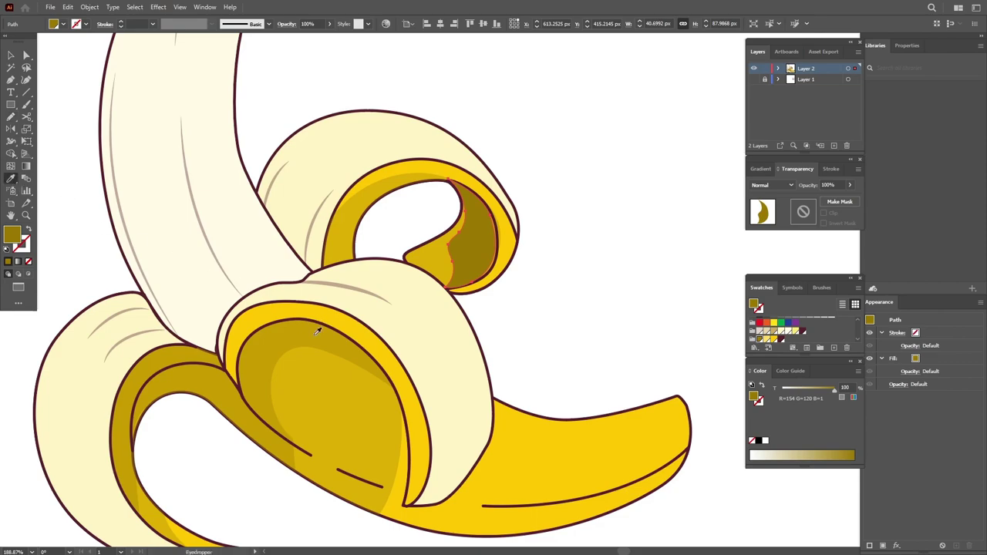
key(3)
key(3)
key(ctrl+shift+a)
key(ctrl+1)
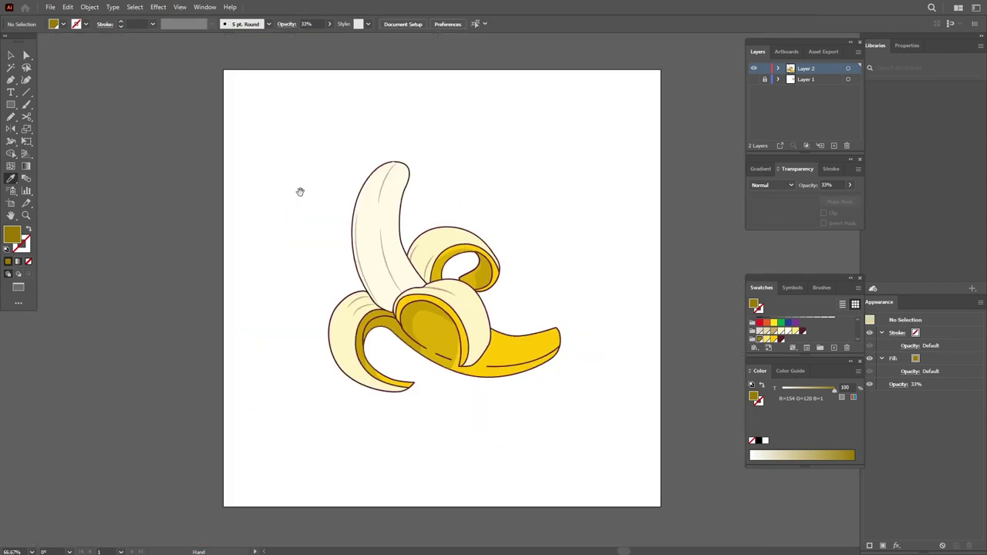
- Draw a shading path inside the upright peel with the Pen and Pencil
drag(300, 191, 194, 170)
ctrl+click(344, 276)
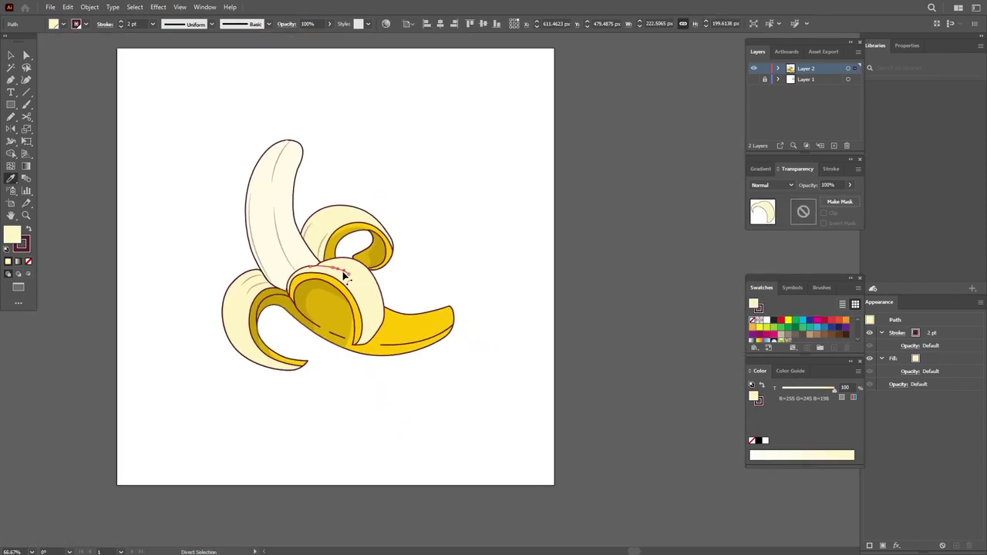
key(ctrl+shift+a)
click(11, 79)
click(209, 192)
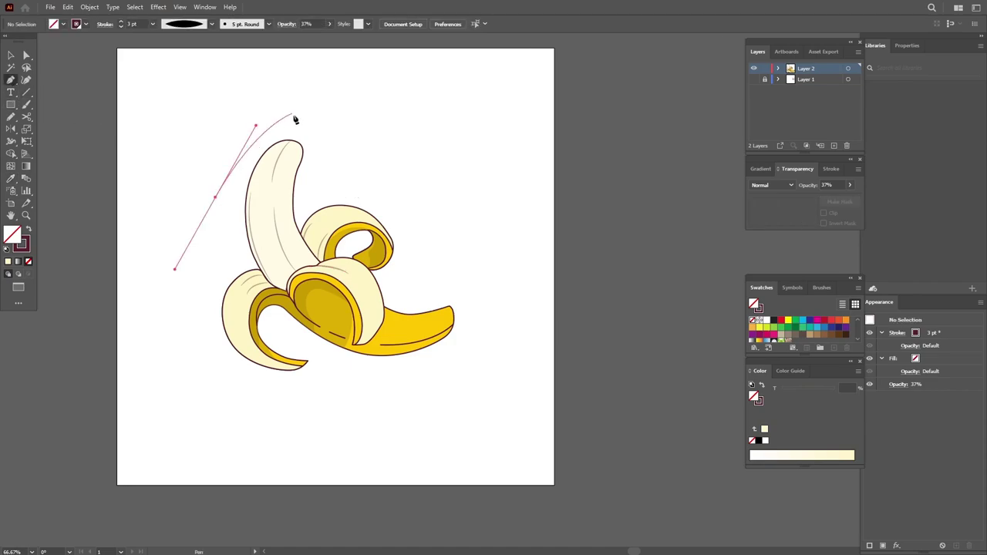
drag(287, 114, 248, 121)
click(253, 179)
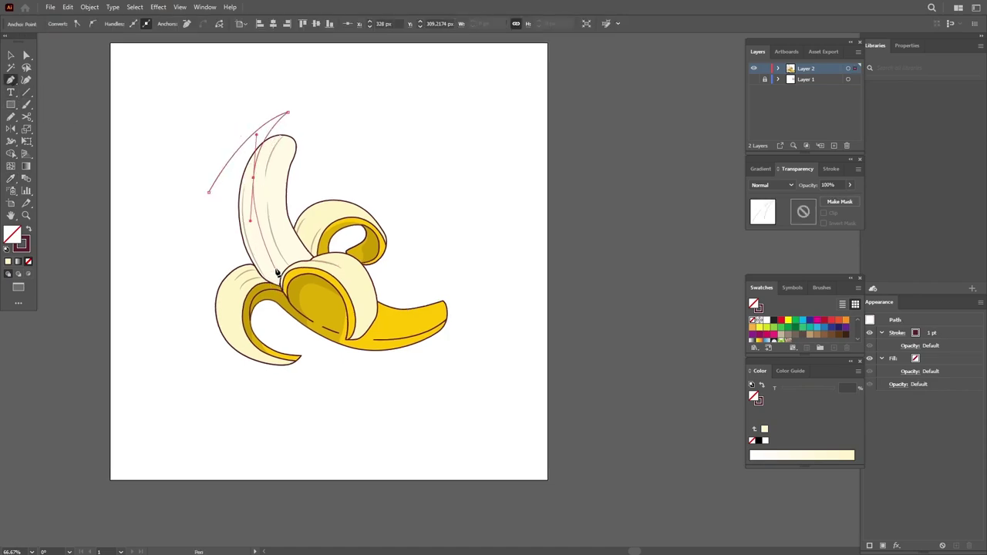
drag(265, 314, 228, 311)
drag(217, 208, 230, 176)
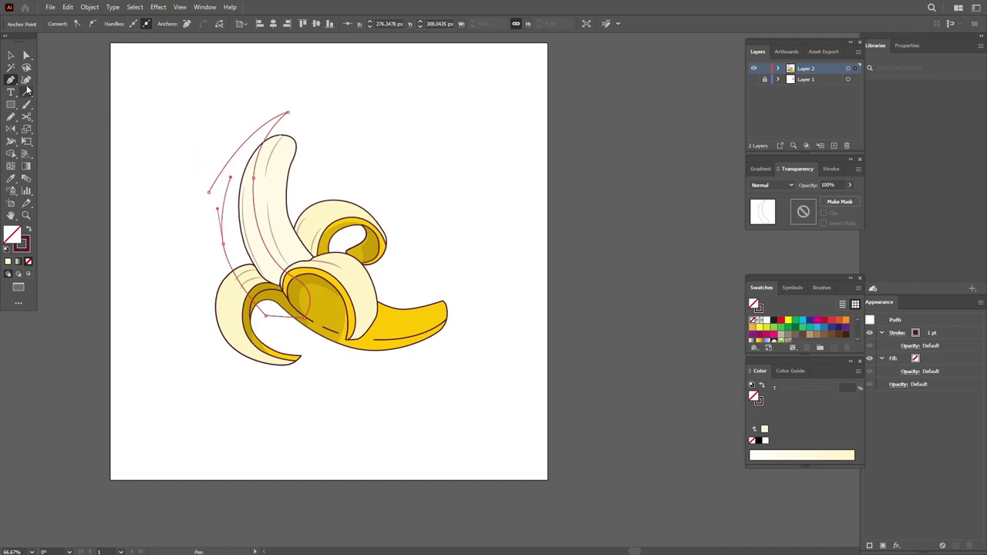
click(10, 117)
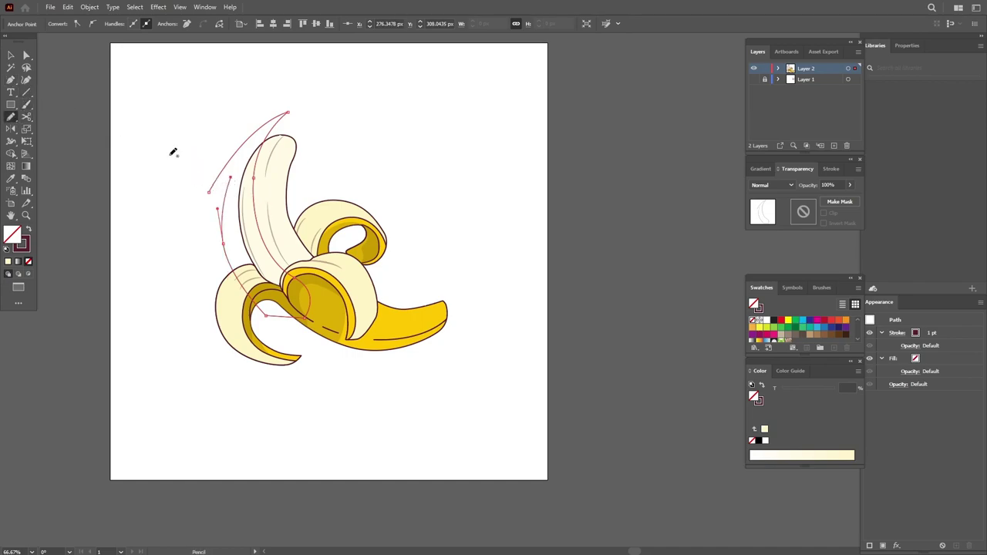
drag(229, 159, 263, 145)
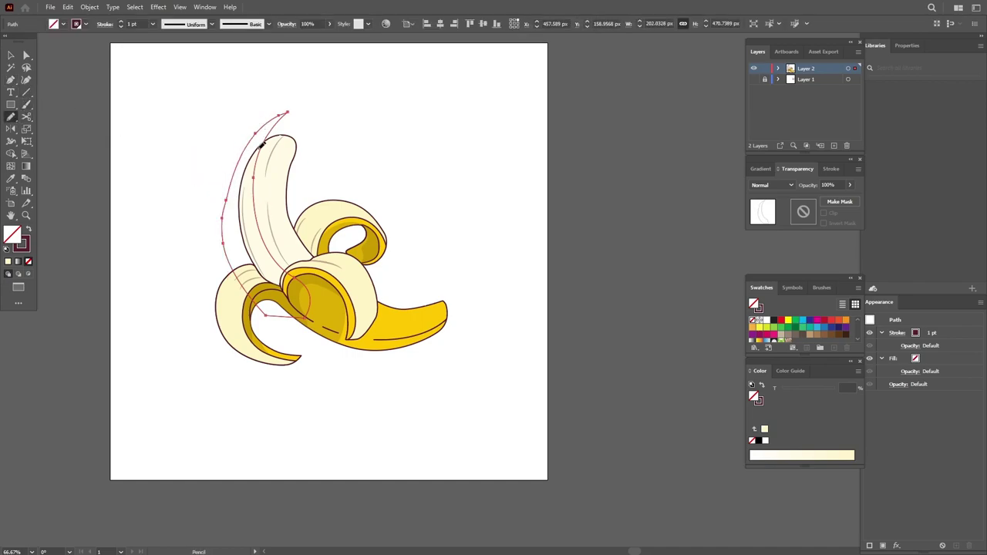
- Trim the path to the inner cream peel and fill it tan at 40% opacity
ctrl+shift+click(279, 212)
key(shift+m)
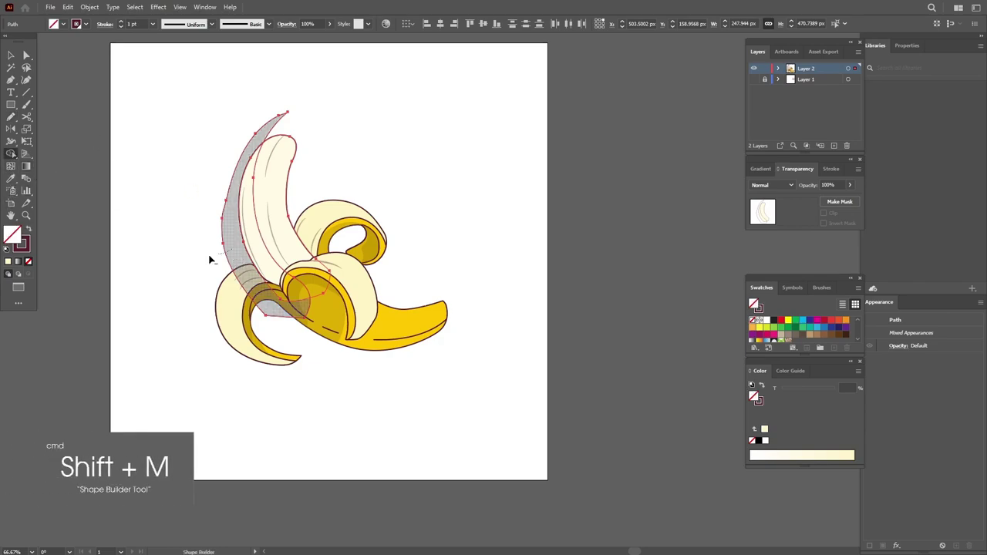
click(224, 247)
click(258, 195)
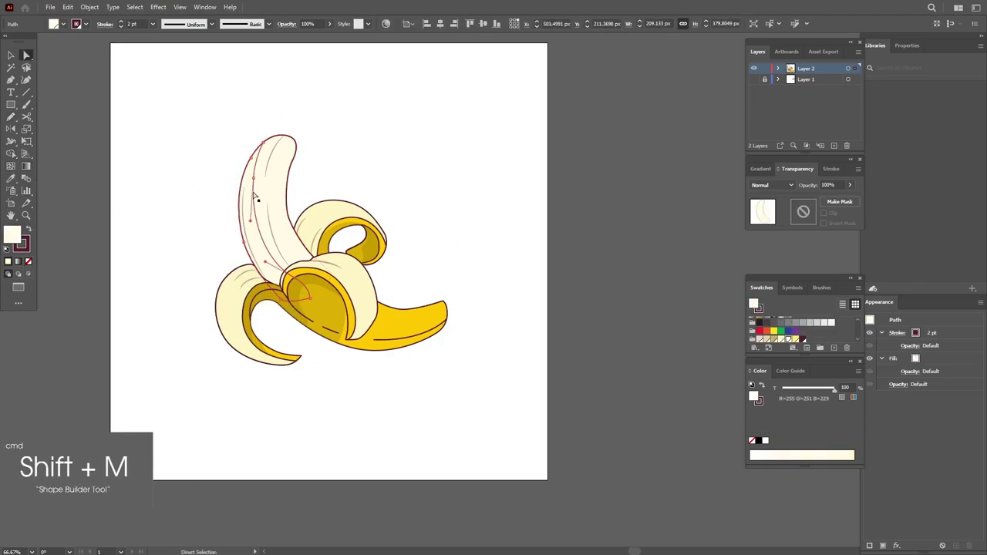
click(30, 230)
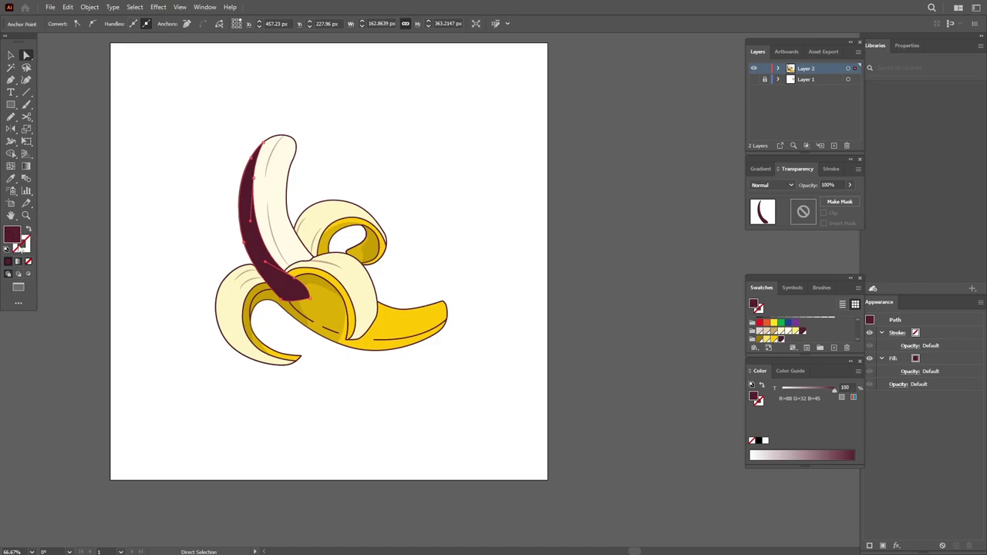
click(850, 185)
drag(848, 198, 814, 198)
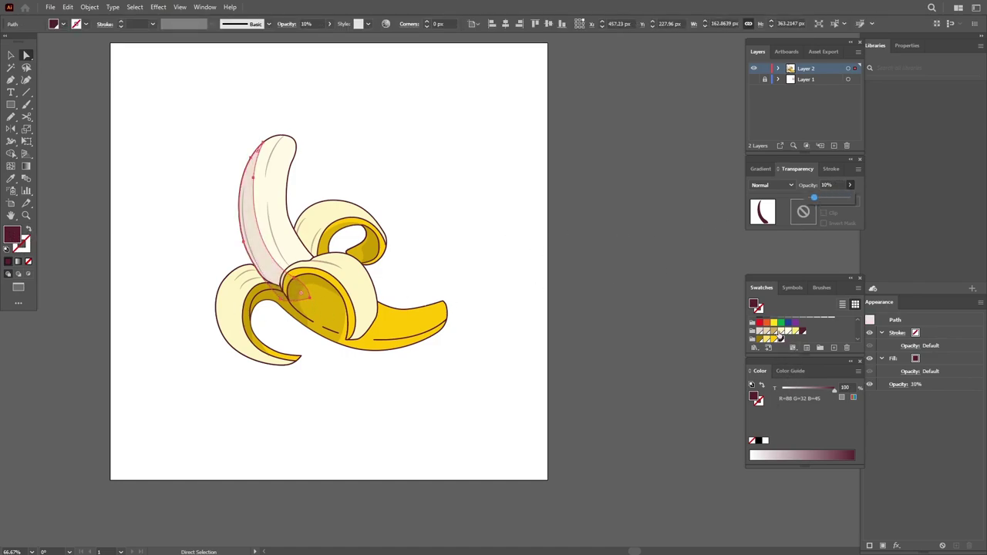
click(771, 339)
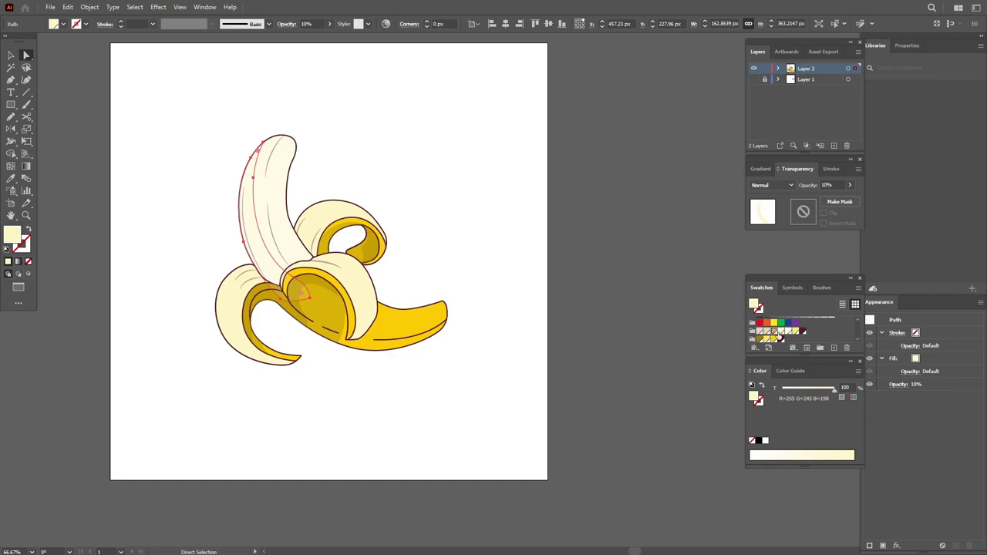
click(779, 340)
key(4)
key(v)
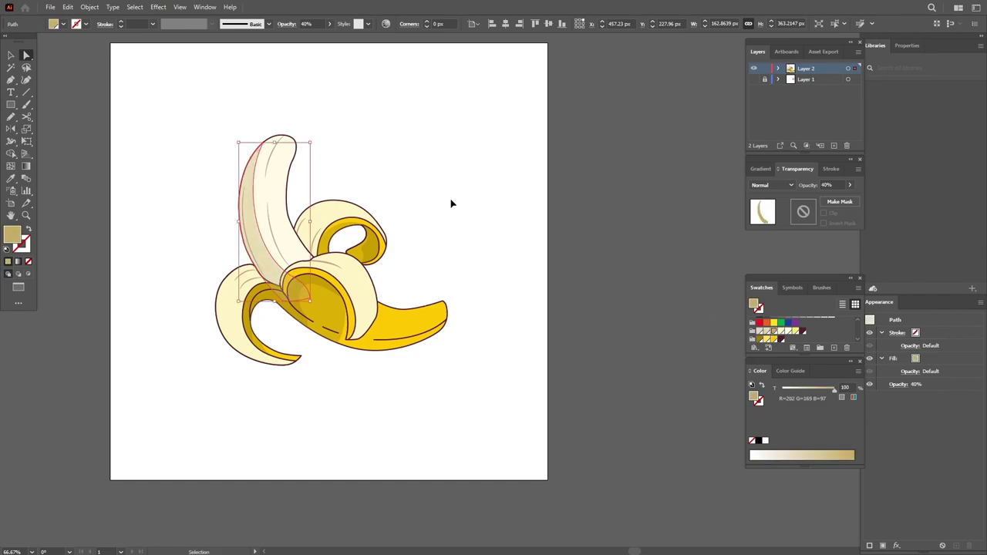
- Cut the tan shading and Paste in Front of the cream upright peel
key(a)
click(67, 7)
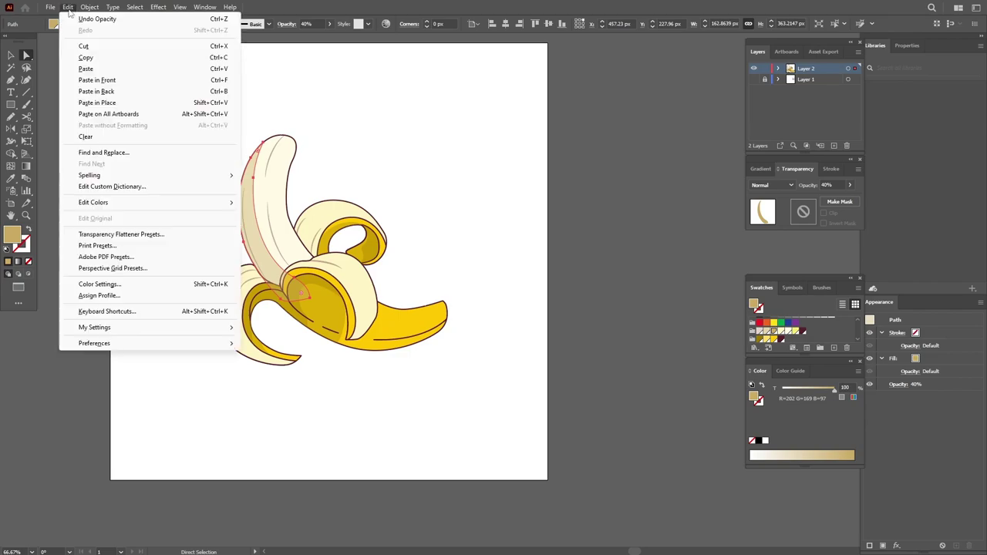
click(122, 72)
click(258, 264)
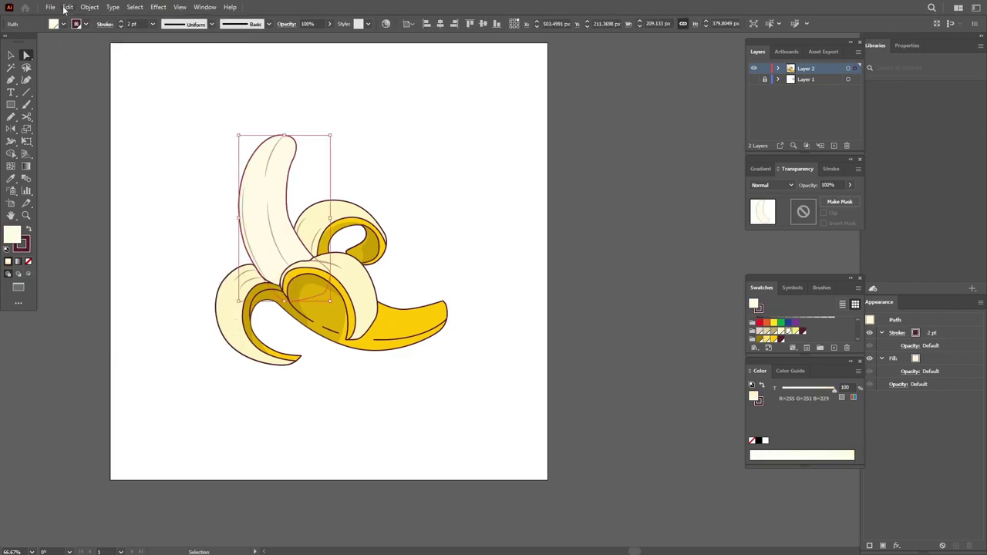
click(68, 7)
click(116, 79)
click(319, 363)
key(z)
click(319, 364)
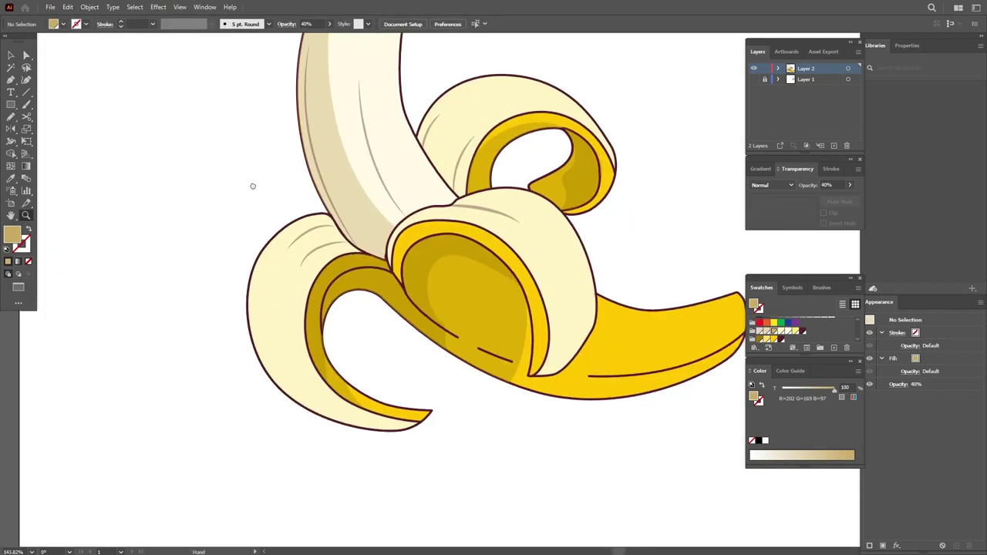
- Draw a closed shading shape along the lower-left peel with the Pen
click(10, 80)
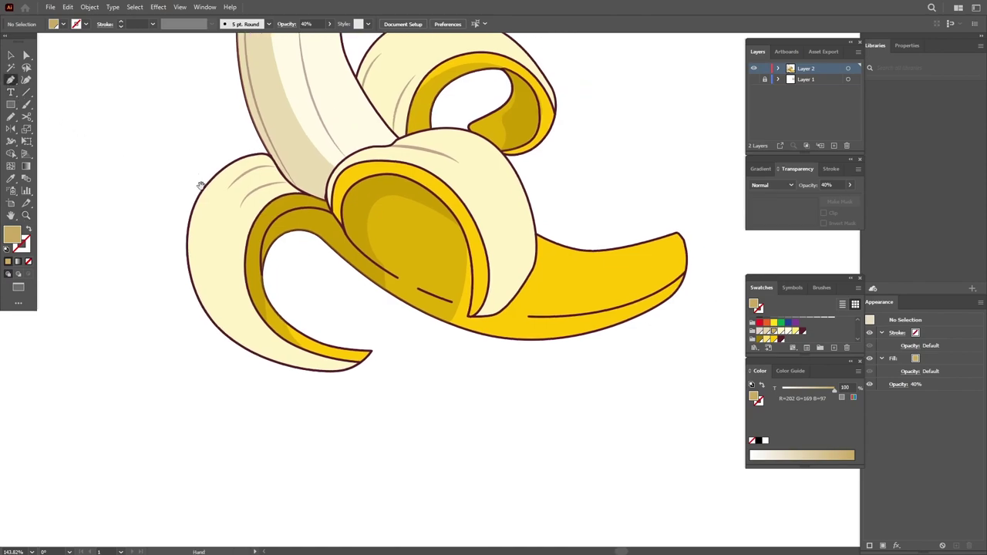
click(236, 147)
drag(164, 189, 224, 197)
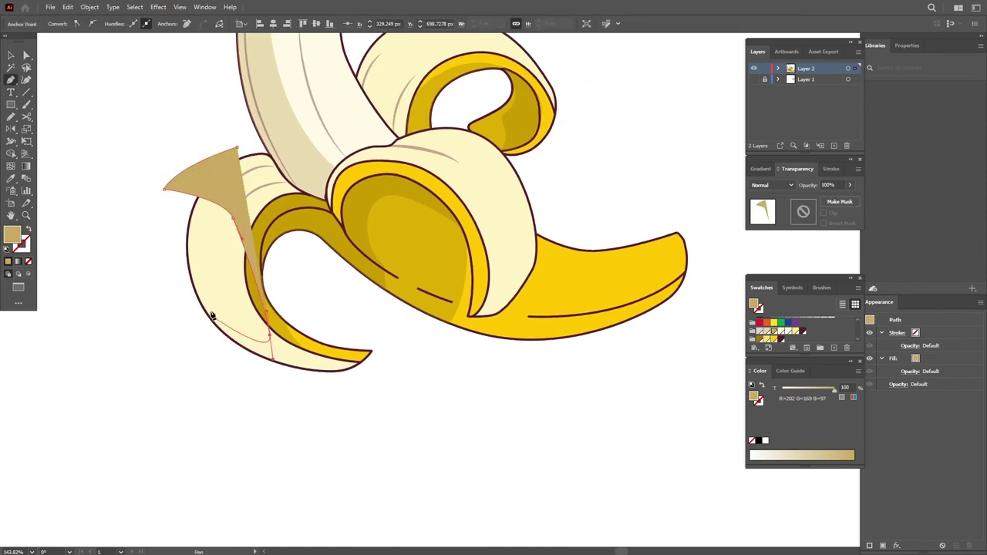
click(300, 353)
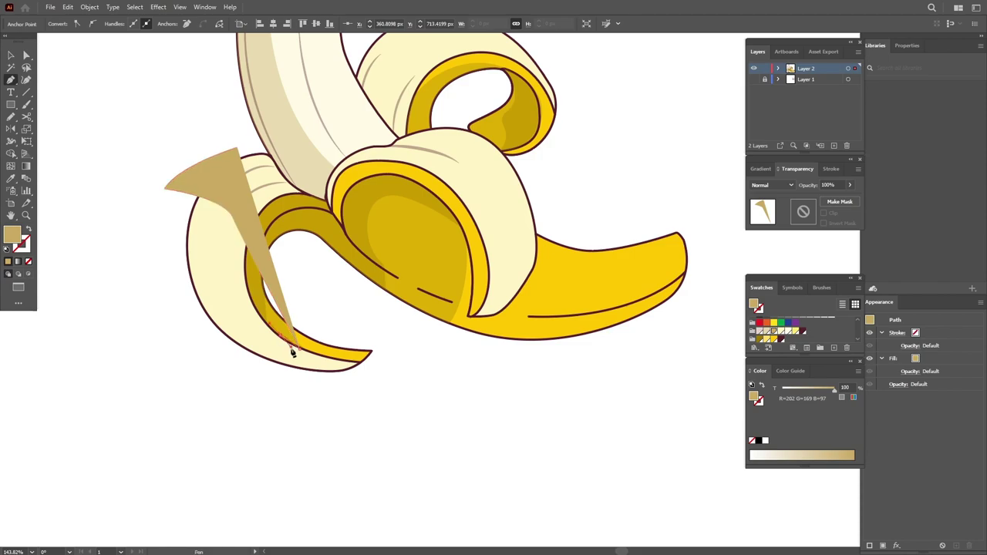
click(277, 346)
click(189, 301)
click(227, 352)
click(318, 390)
click(395, 357)
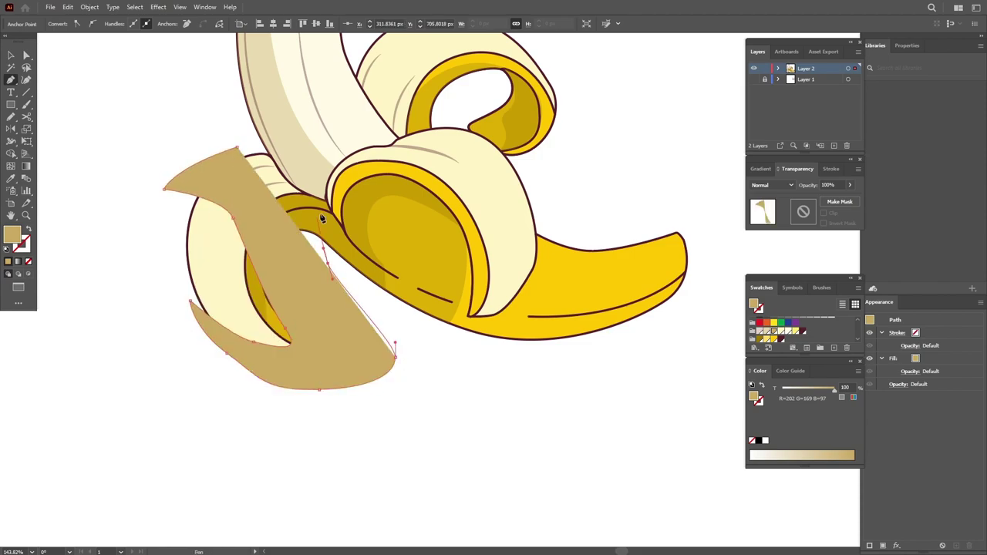
click(328, 265)
click(237, 147)
- Trim the shading to the lower-left peel and make it tan at 40% opacity
key(ctrl+a)
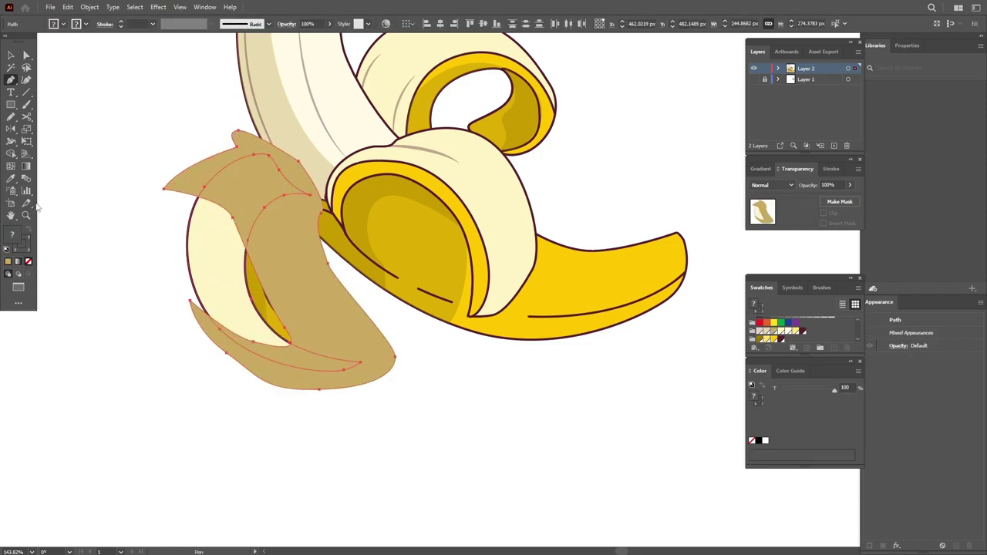
click(10, 154)
drag(282, 386, 132, 106)
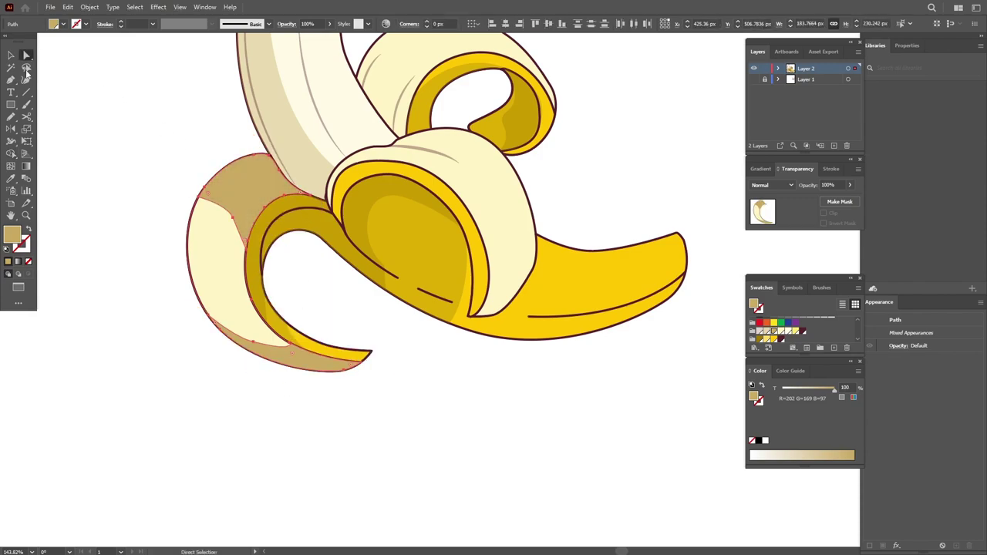
click(11, 178)
click(228, 254)
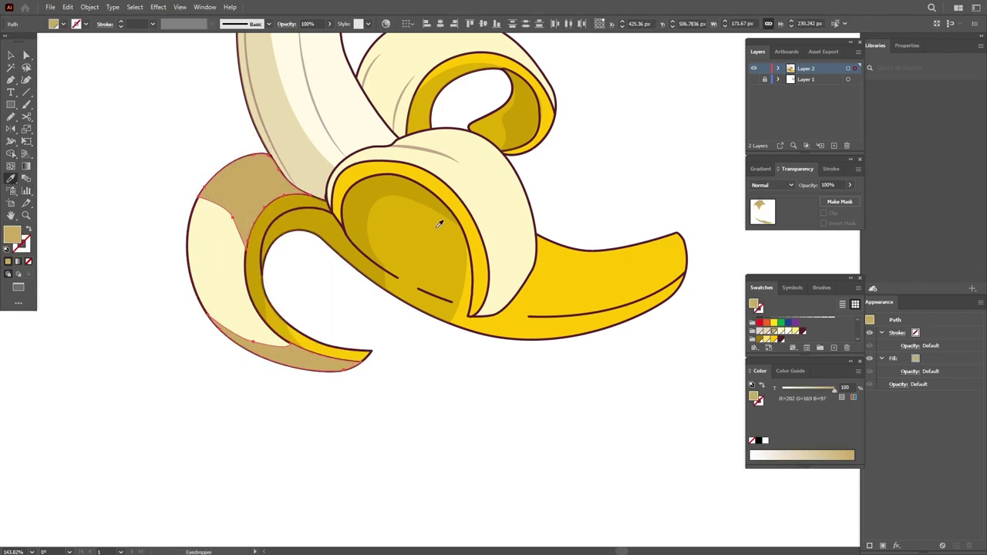
key(4)
key(ctrl+shift+a)
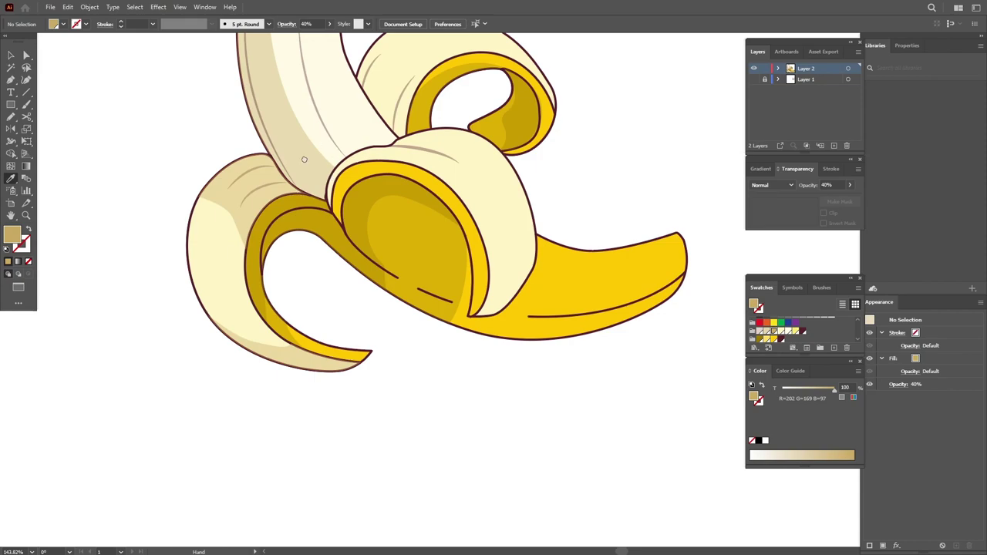
scroll(84, 125, up, 3)
- Draw a five-point tan shading shape over the back peel
click(11, 80)
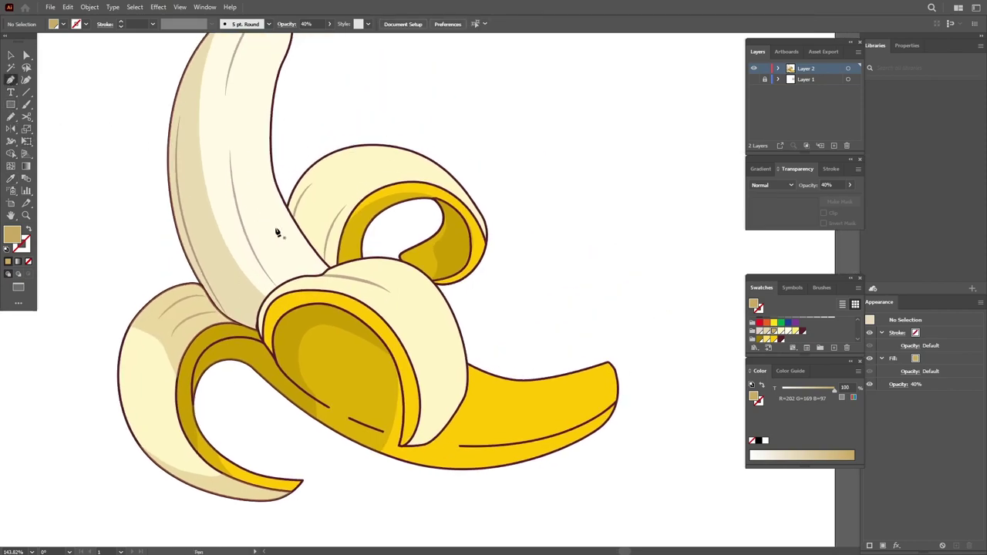
click(280, 152)
click(369, 197)
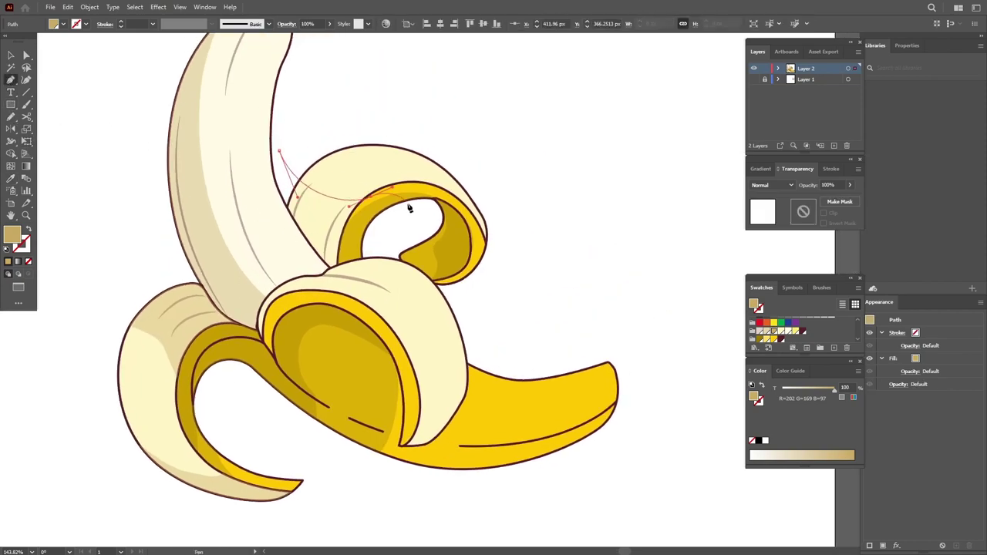
click(446, 224)
click(313, 316)
click(246, 247)
click(280, 152)
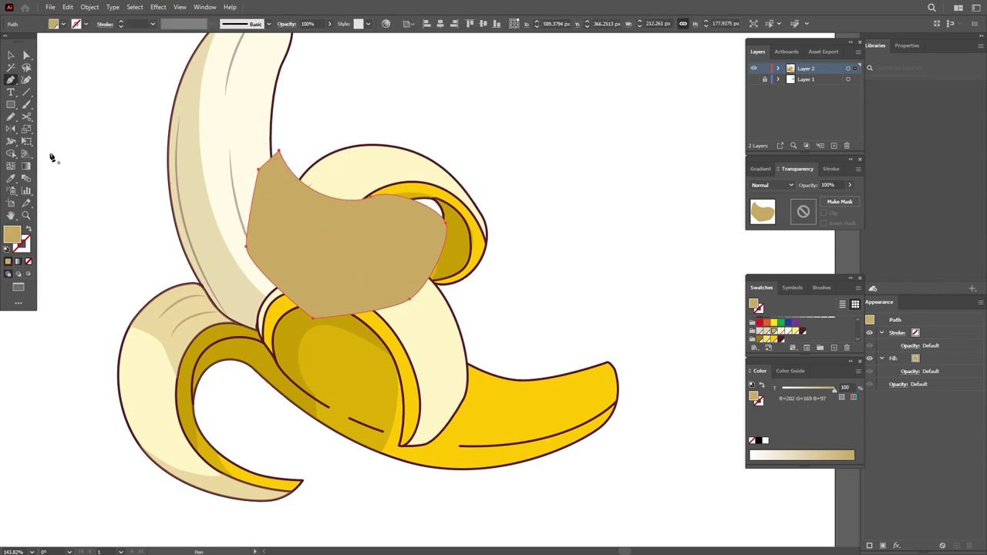
- Cut the back-peel shading and Paste in Back behind the banana
click(68, 7)
click(84, 57)
click(68, 7)
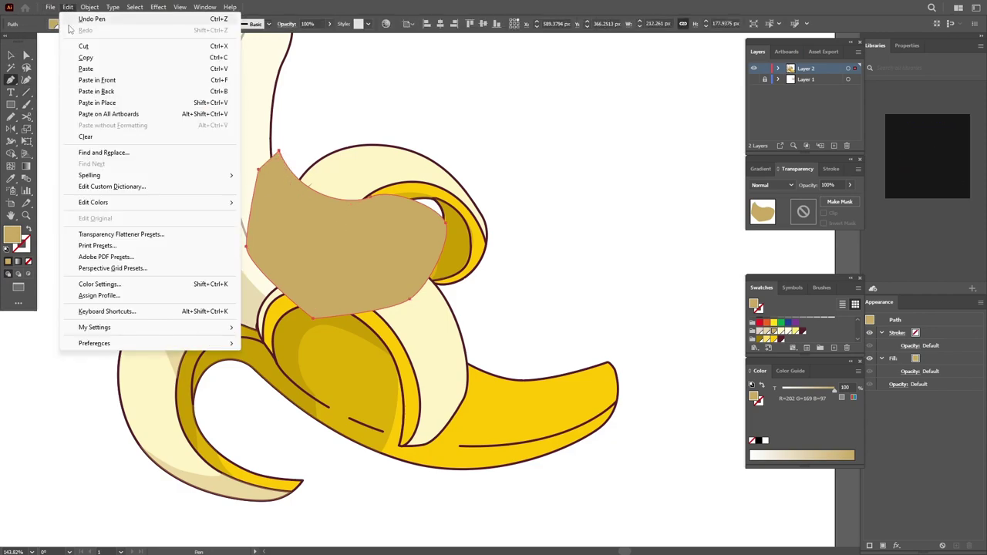
click(83, 46)
click(68, 7)
click(96, 91)
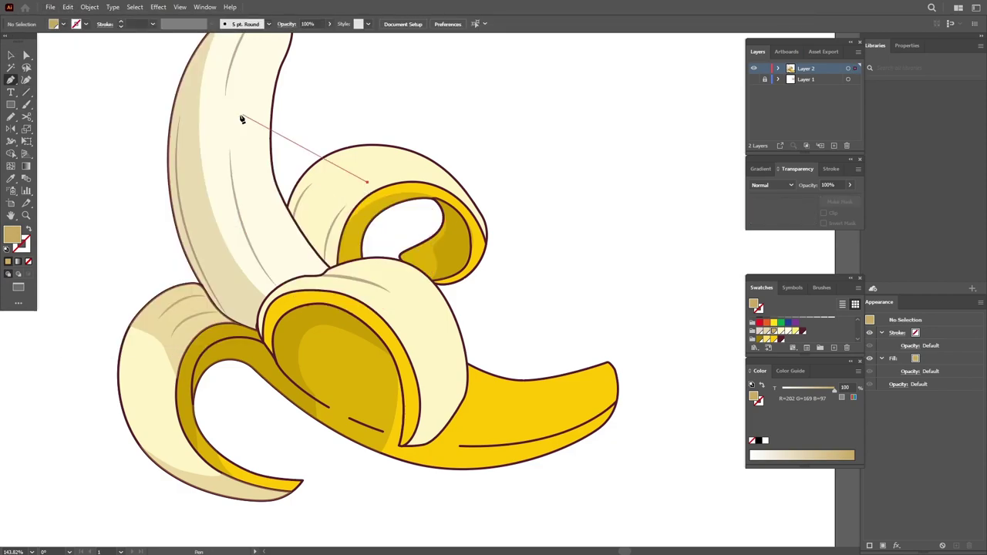
click(70, 7)
click(148, 90)
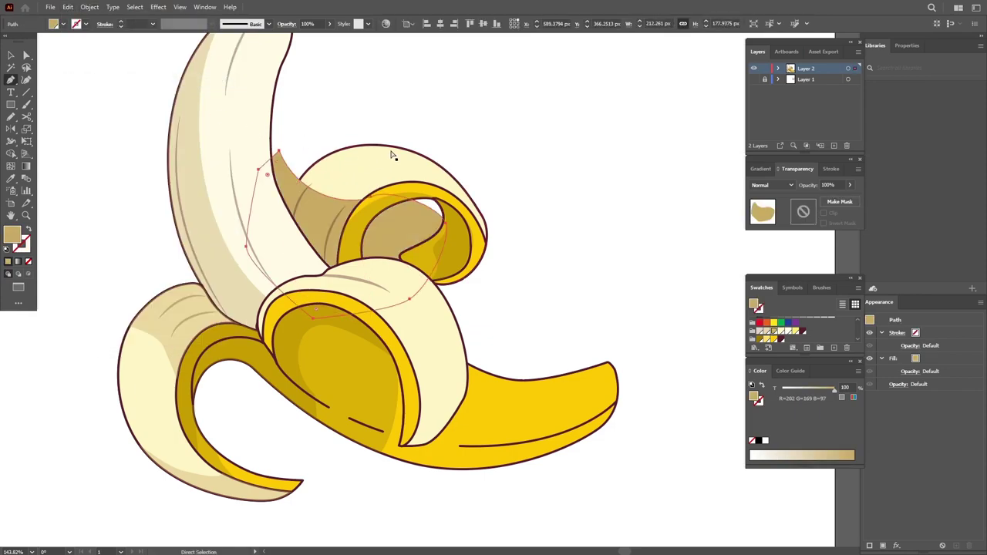
- Trim the shading to the back peel with Shape Builder and set it to 40% opacity
shift+click(381, 177)
key(shift+m)
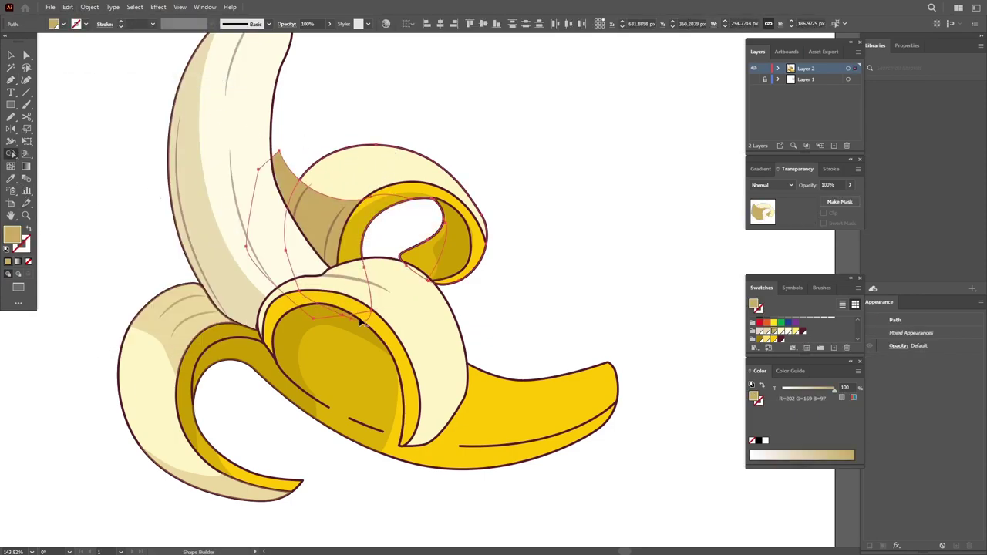
click(364, 178)
key(a)
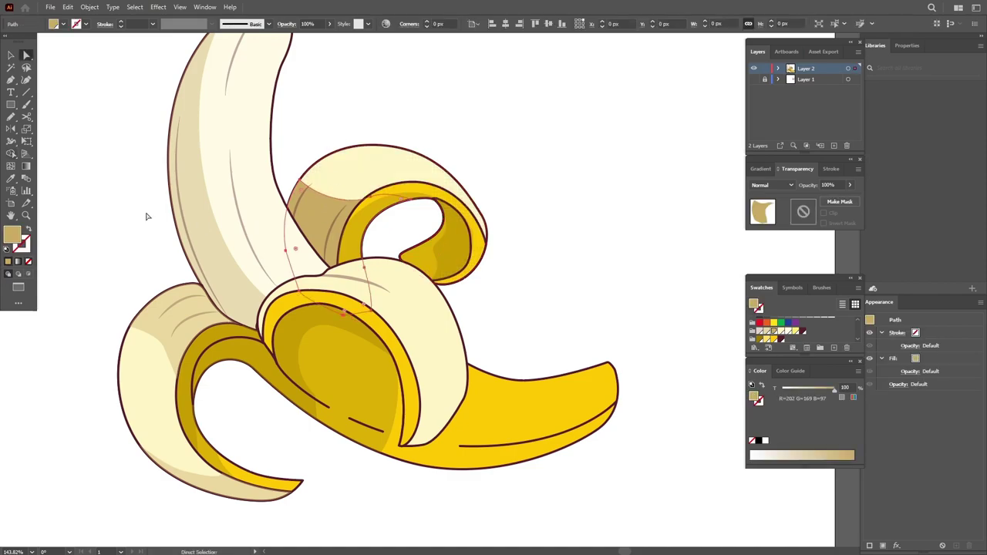
key(4)
key(ctrl+shift+a)
- Draw a dark olive shadow shape at 33% opacity along the banana's lower edge
key(z)
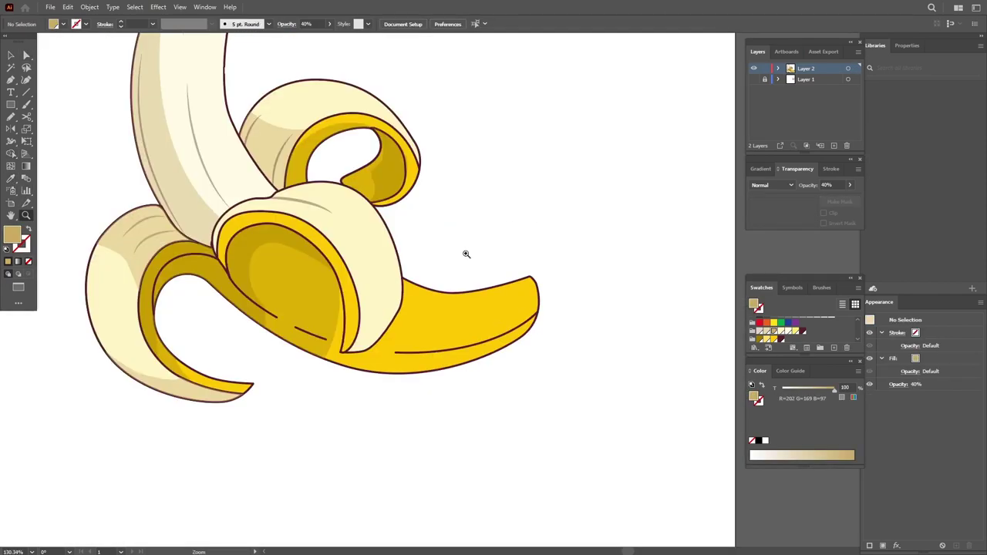
scroll(465, 251, down, 2)
key(a)
click(345, 244)
click(64, 141)
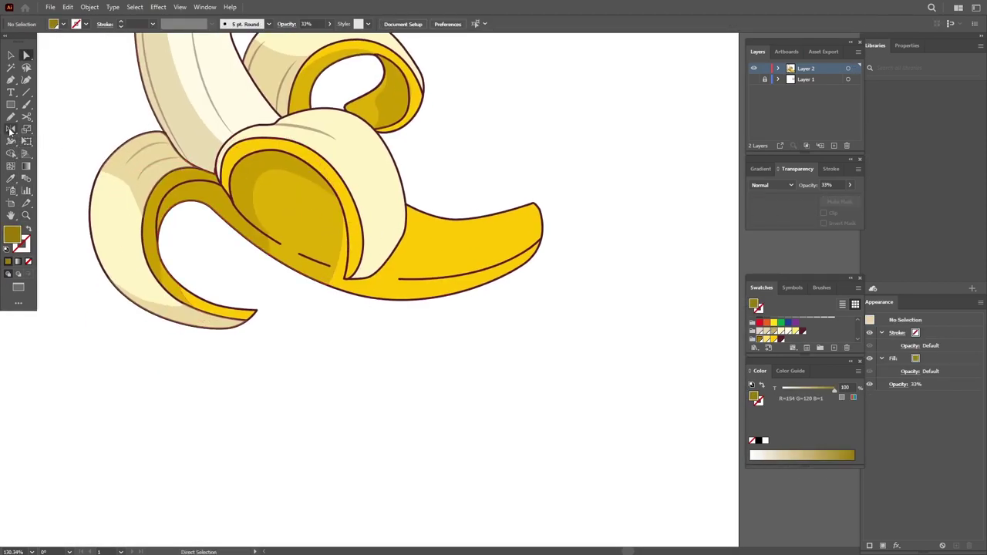
key(p)
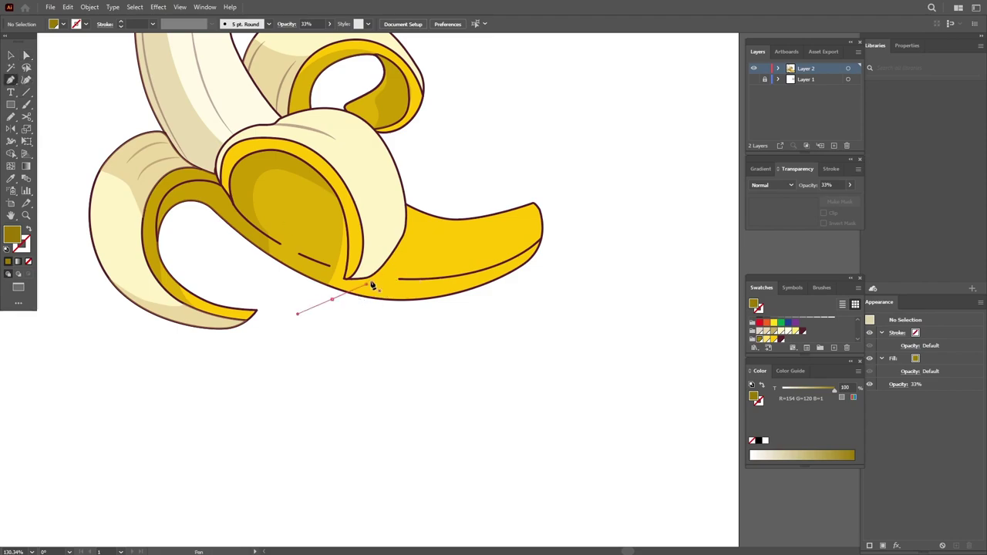
drag(372, 286, 371, 286)
drag(561, 207, 503, 301)
click(333, 299)
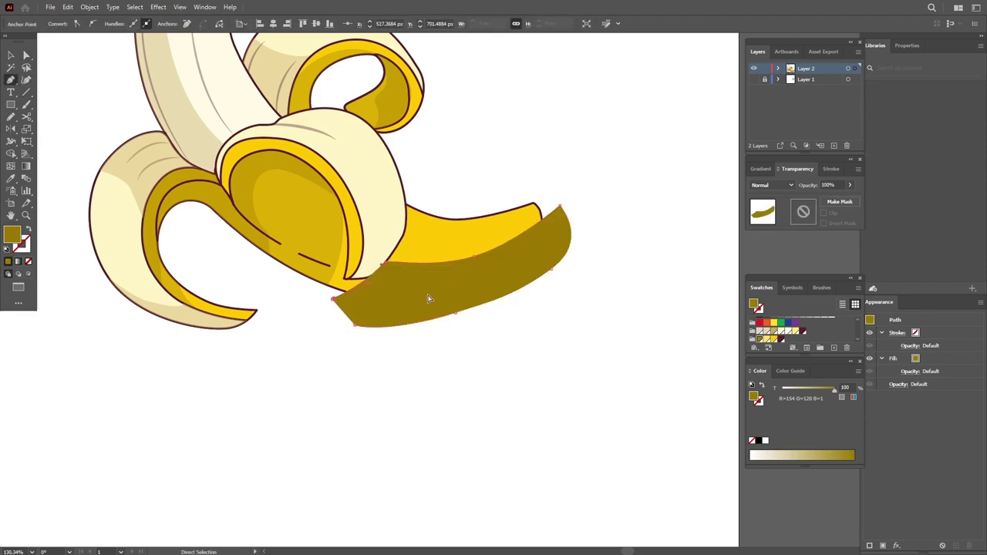
- Trim the olive shadow to the banana's lower band, bring it to front at 33% opacity
shift+click(211, 280)
key(shift+m)
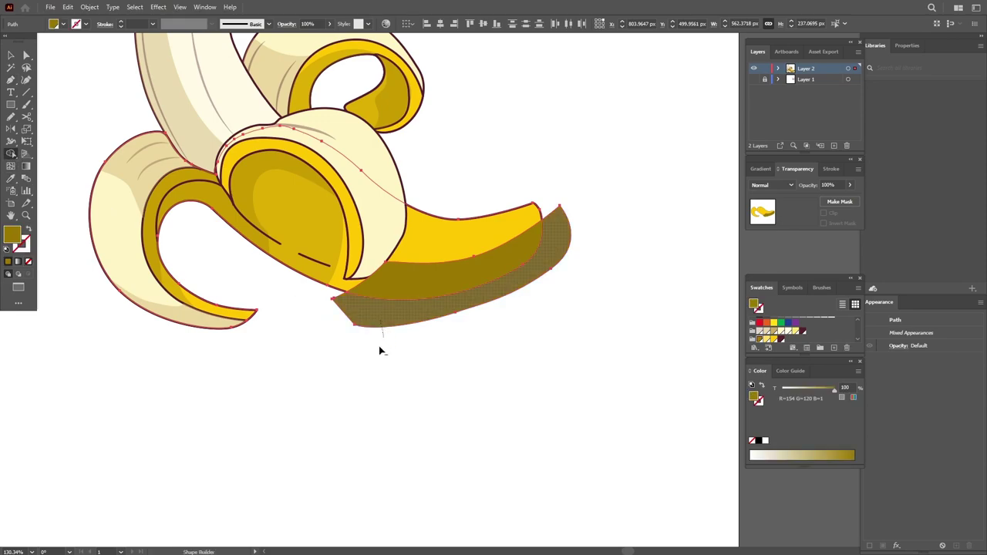
alt+click(382, 320)
ctrl+click(368, 287)
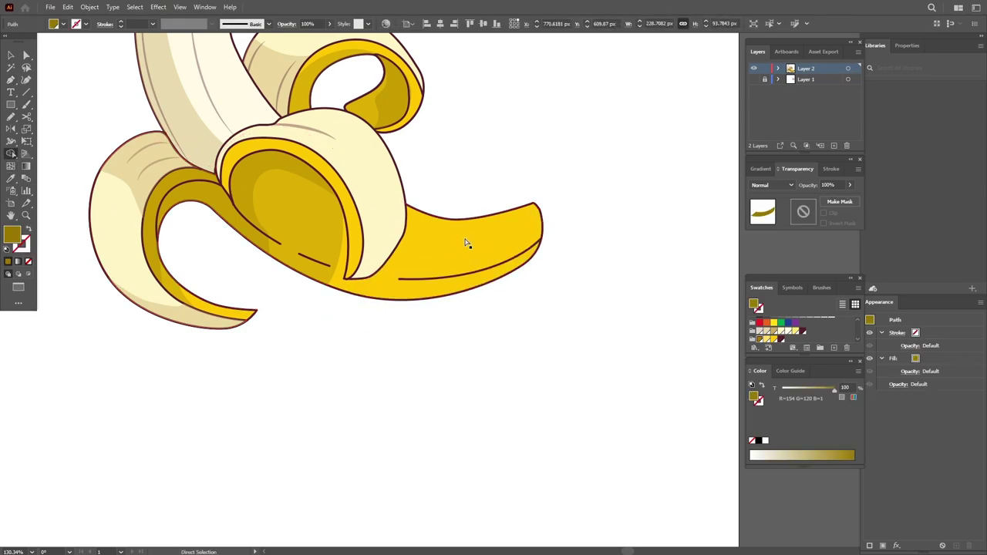
key(ctrl+shift+bracketright)
click(11, 178)
key(3)
key(3)
click(434, 333)
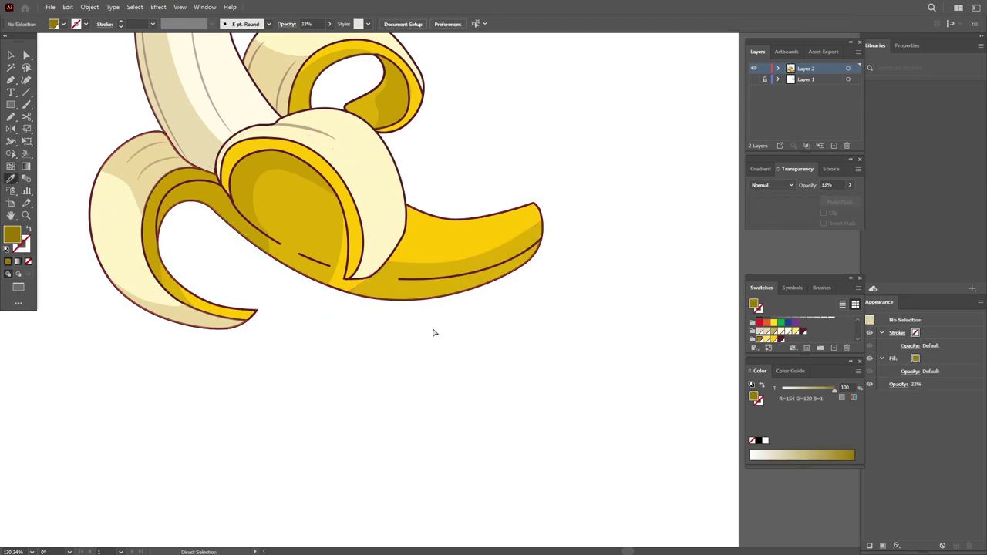
- Draw a curved shape on the banana tip's top, fill it white at 38% opacity
drag(463, 317, 425, 343)
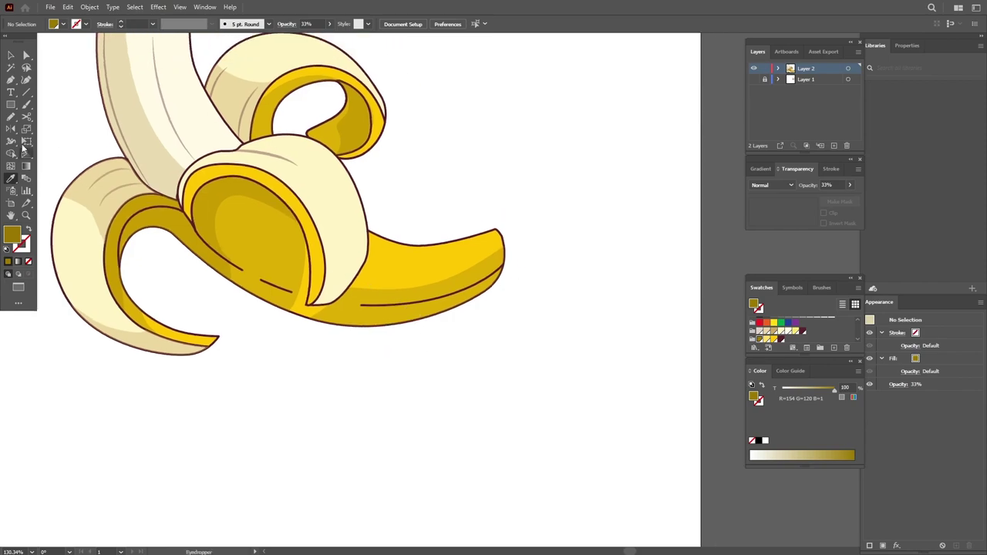
click(10, 81)
drag(373, 239, 384, 253)
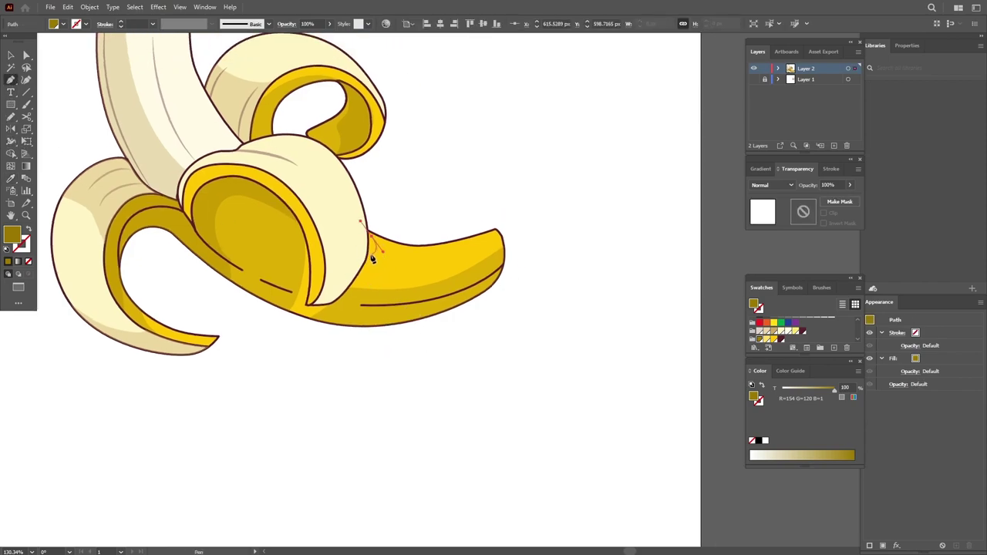
drag(498, 232, 544, 207)
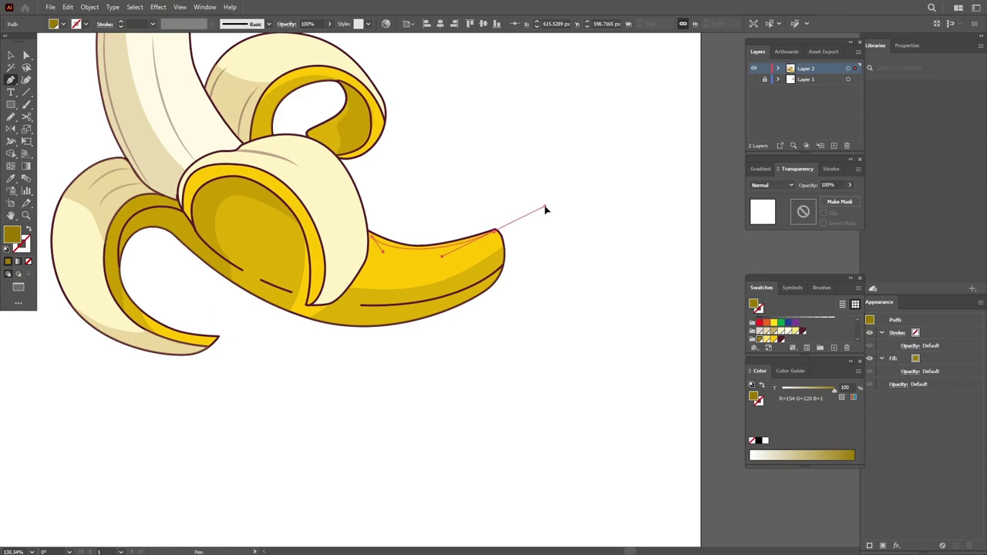
click(493, 252)
click(373, 259)
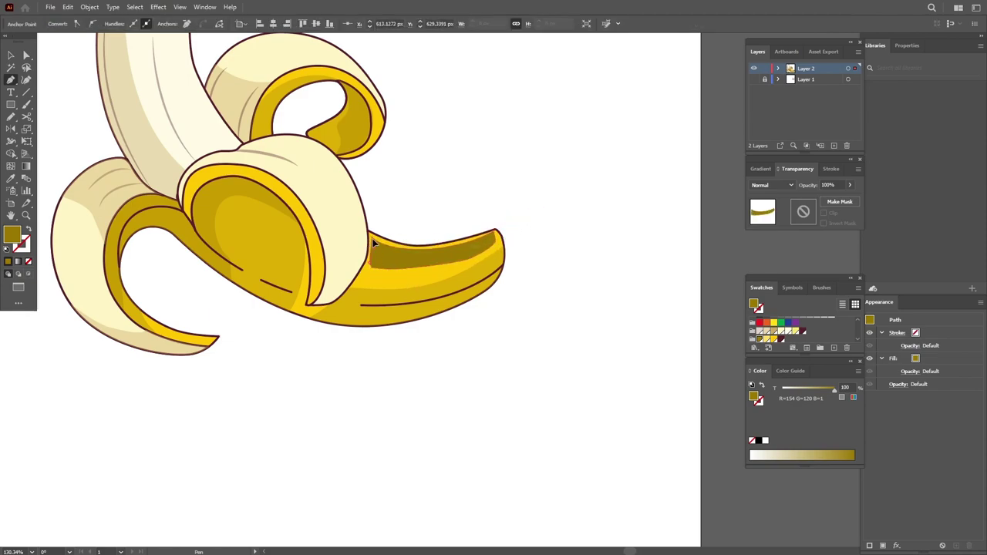
click(12, 179)
click(544, 238)
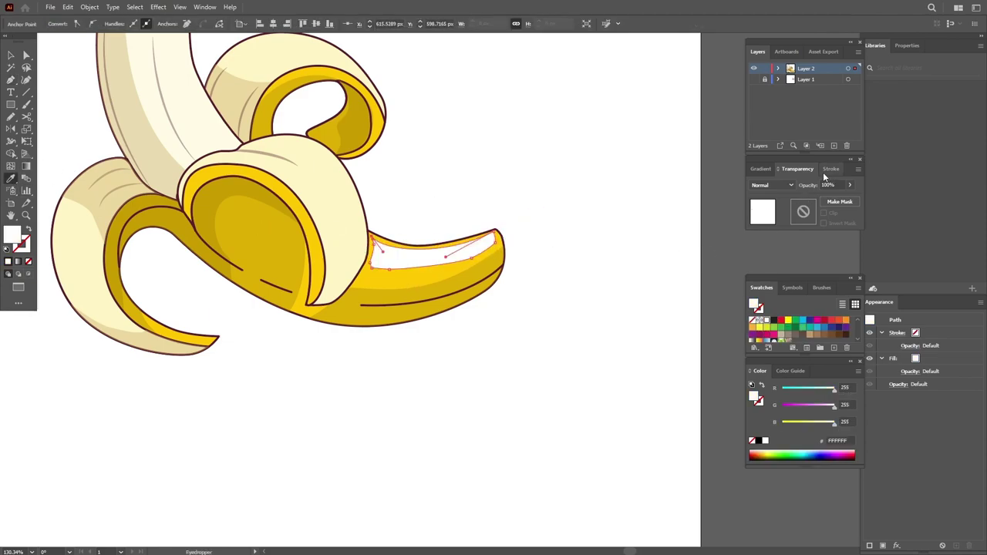
mouse_move(847, 195)
mouse_down()
mouse_move(815, 203)
mouse_move(822, 198)
mouse_up()
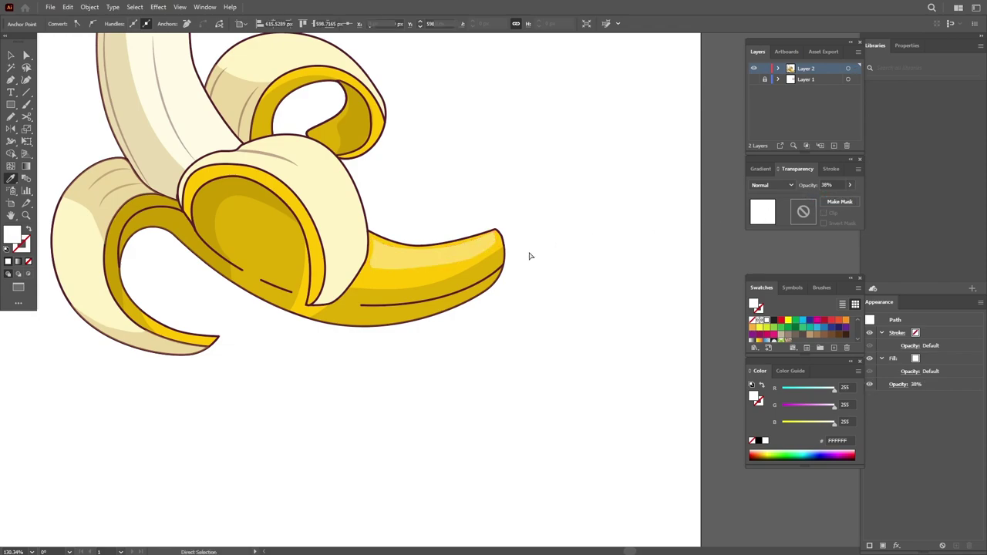
- Redraw the white highlight's top edge along the banana tip with the Pencil
key(ctrl+shift+a)
key(ctrl+equal)
key(v)
click(498, 225)
key(n)
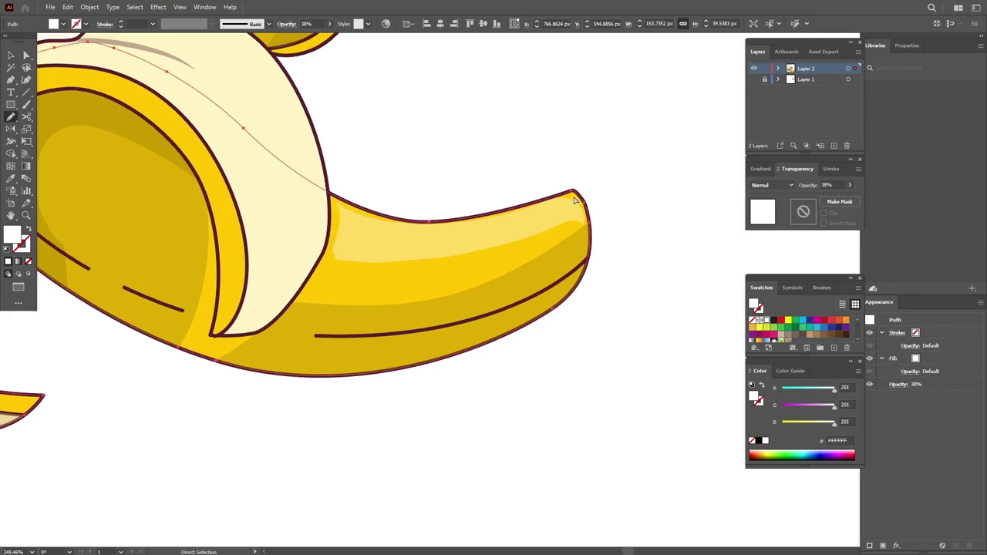
key(ctrl+z)
drag(575, 194, 394, 217)
key(ctrl+shift+a)
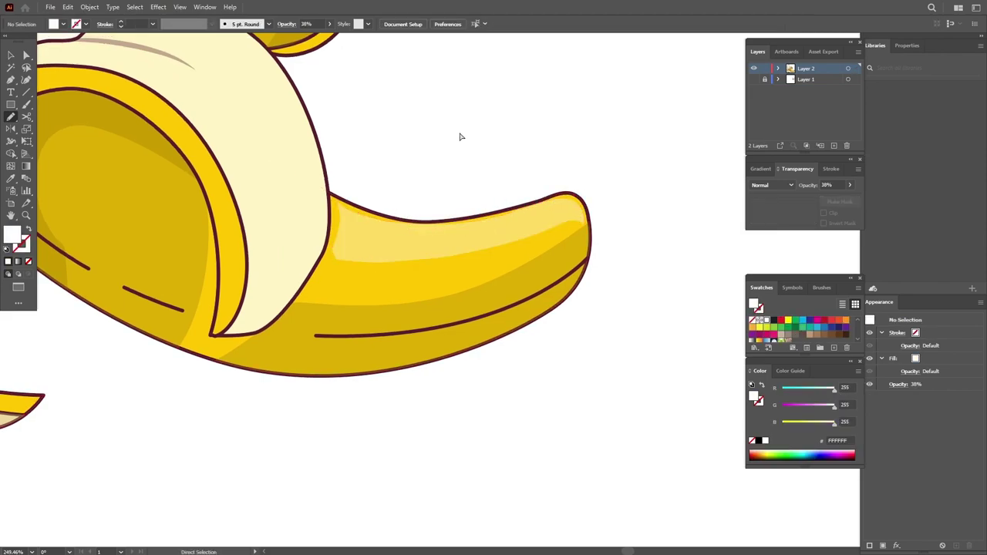
scroll(460, 136, down, 3)
- Merge a strip along the upright banana's right edge from its outer and inner flesh shapes
ctrl+click(286, 213)
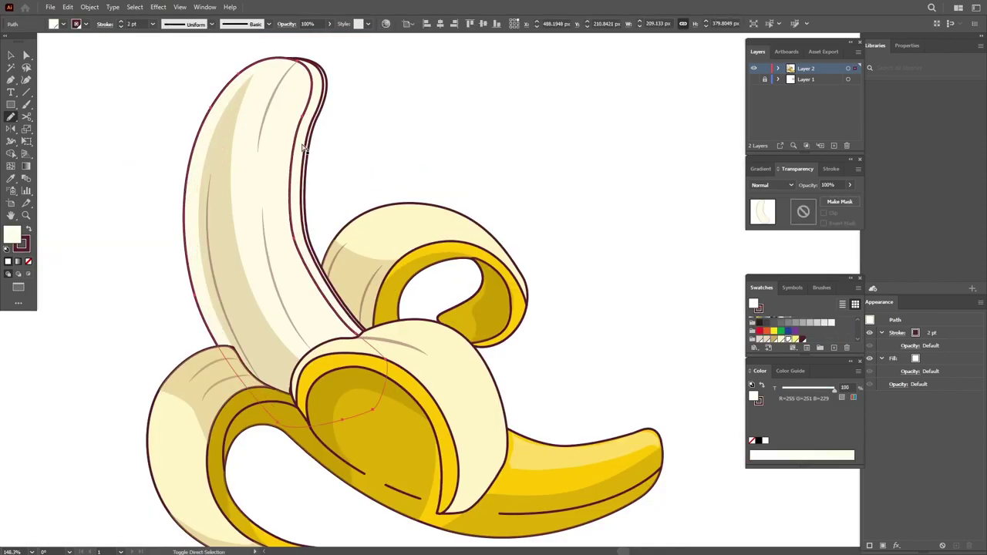
ctrl+click(224, 220)
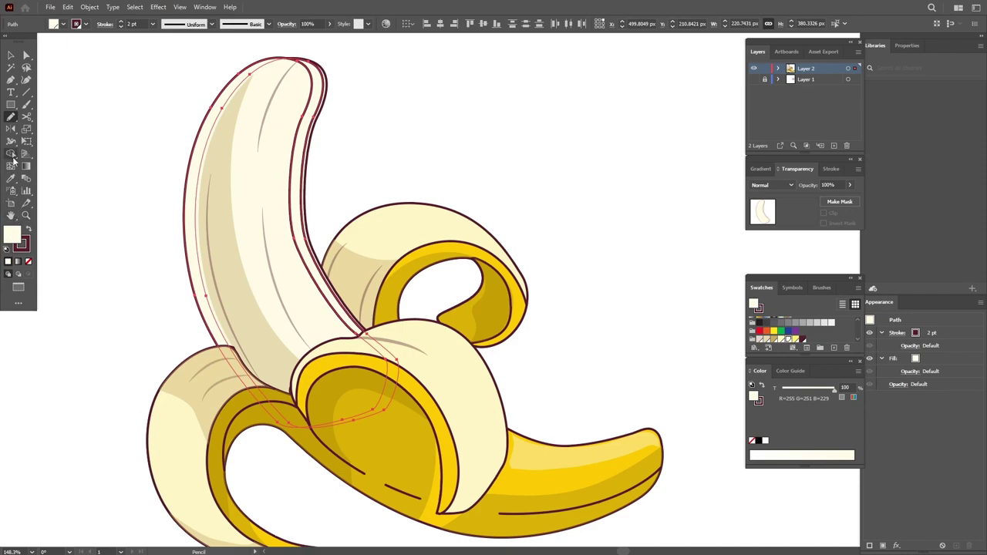
click(12, 155)
drag(156, 152, 241, 128)
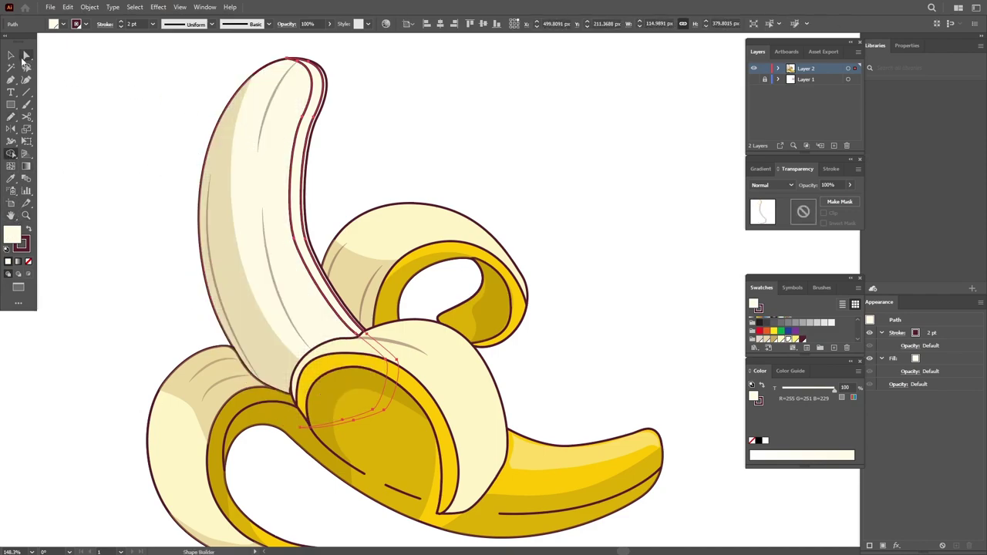
- Eyedropper the white 38% highlight style onto the strip and zoom out to the whole artboard
click(11, 55)
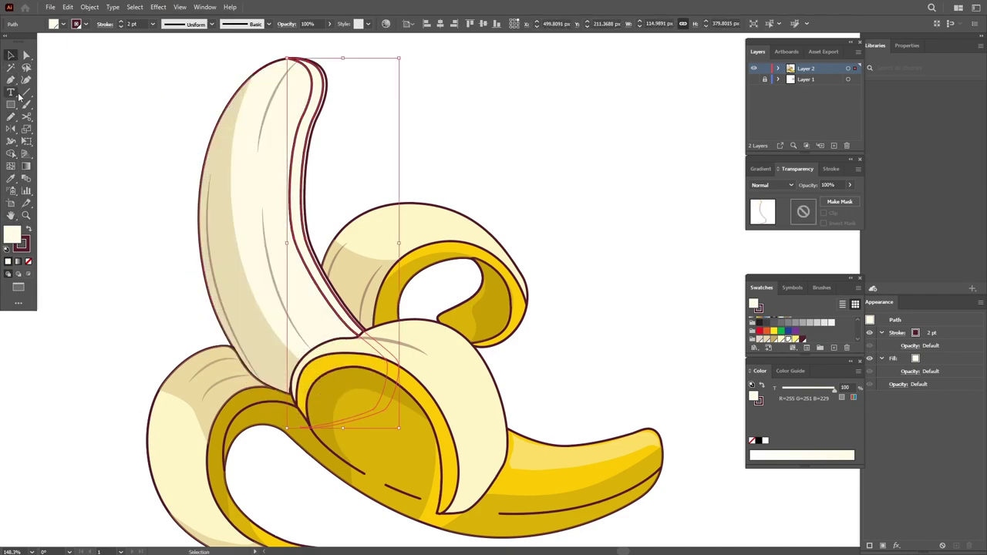
click(11, 179)
click(574, 444)
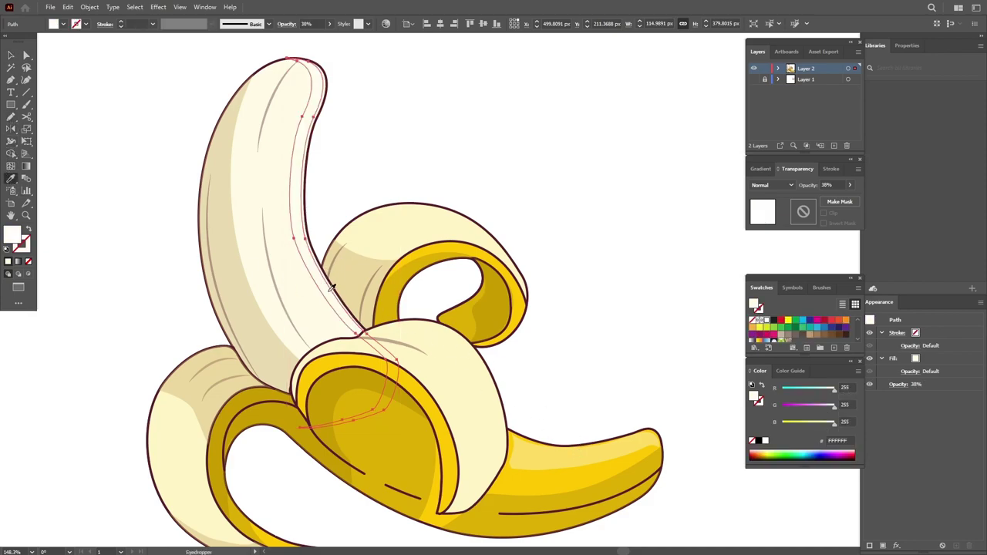
key(v)
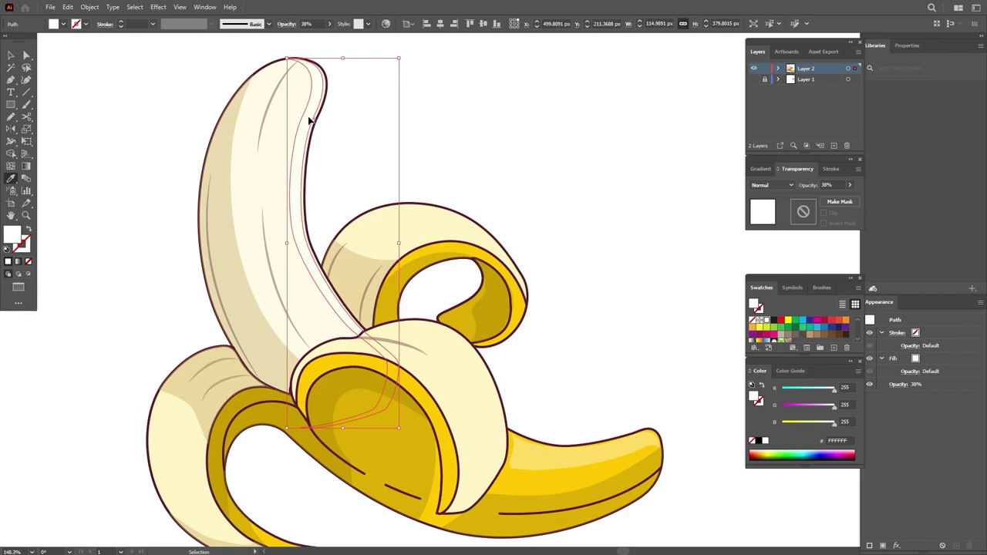
key(a)
click(335, 177)
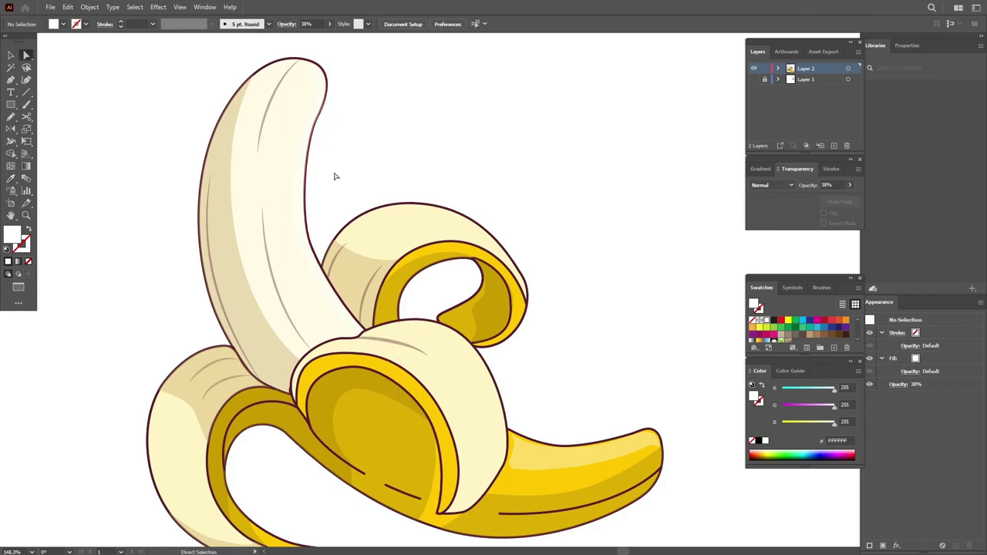
click(326, 286)
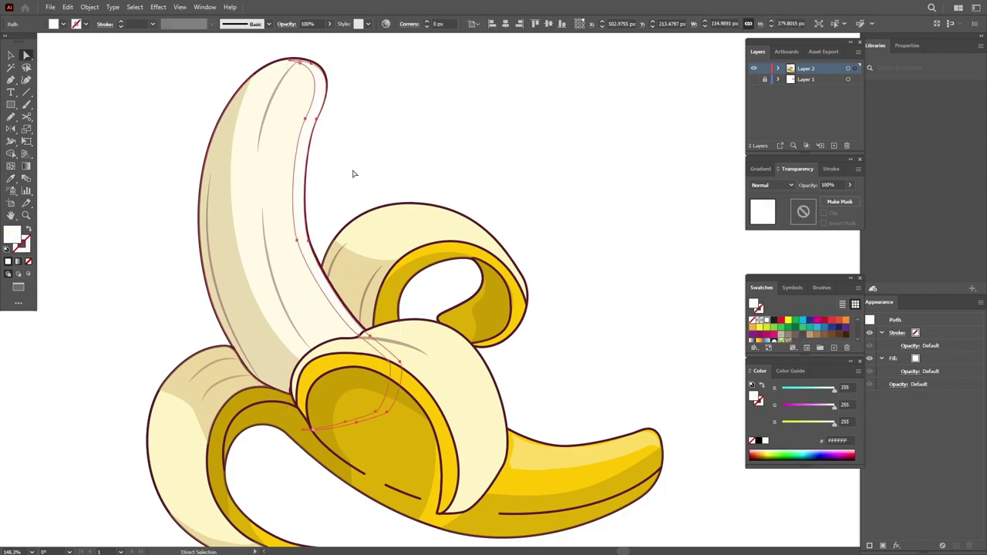
click(330, 95)
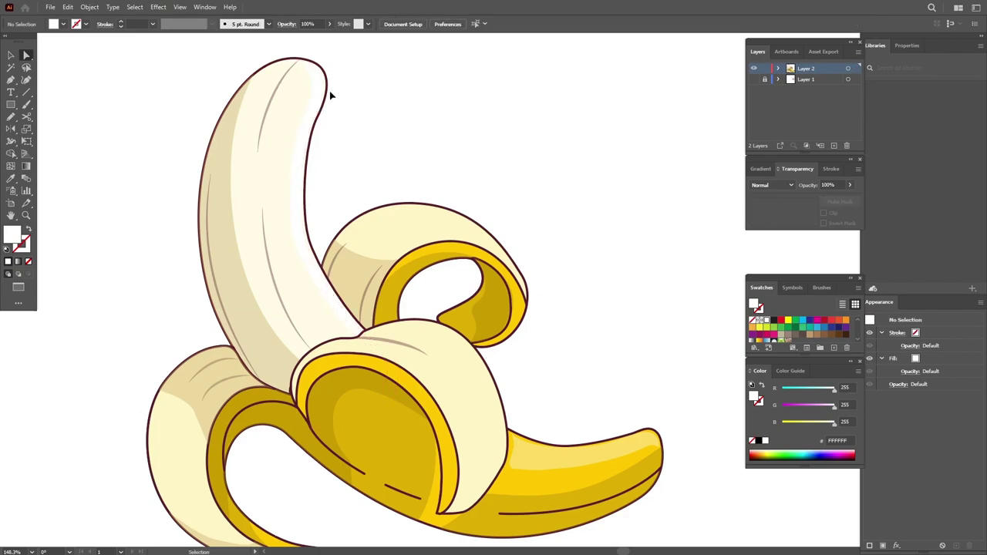
key(ctrl+minus)
key(ctrl+minus)
key(z)
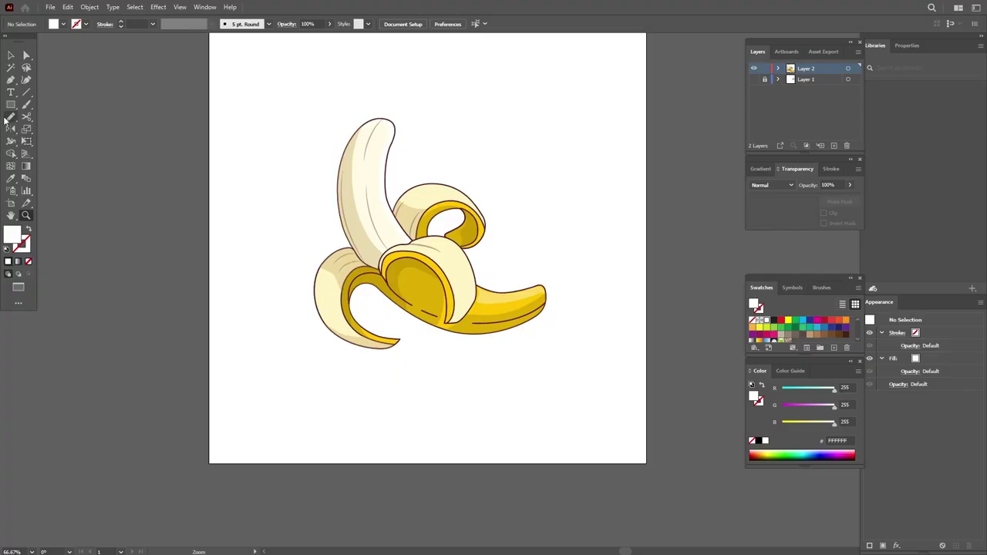
- Draw a wide flat ellipse below the banana and send it behind the peel
drag(11, 104, 65, 128)
drag(324, 327, 580, 357)
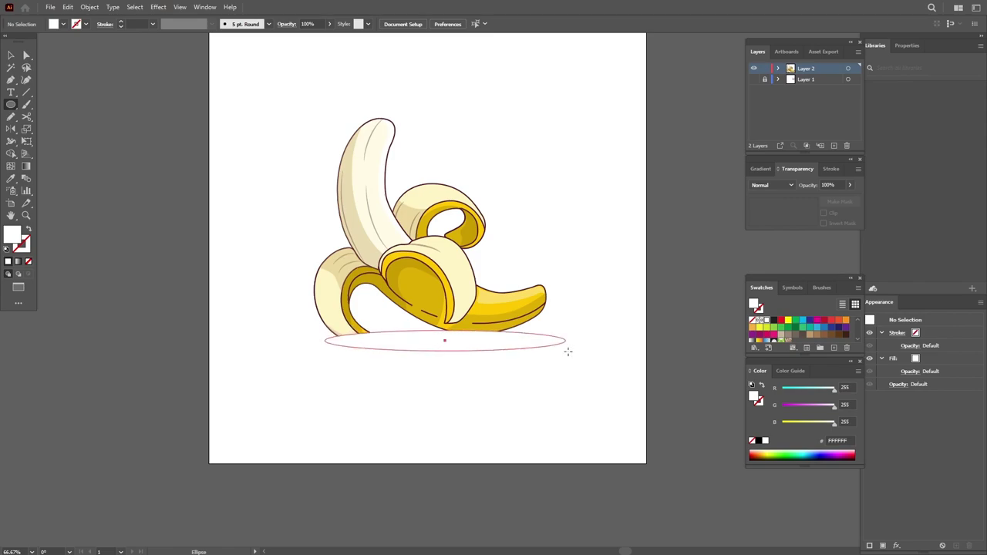
ctrl+click(521, 351)
key(ctrl)
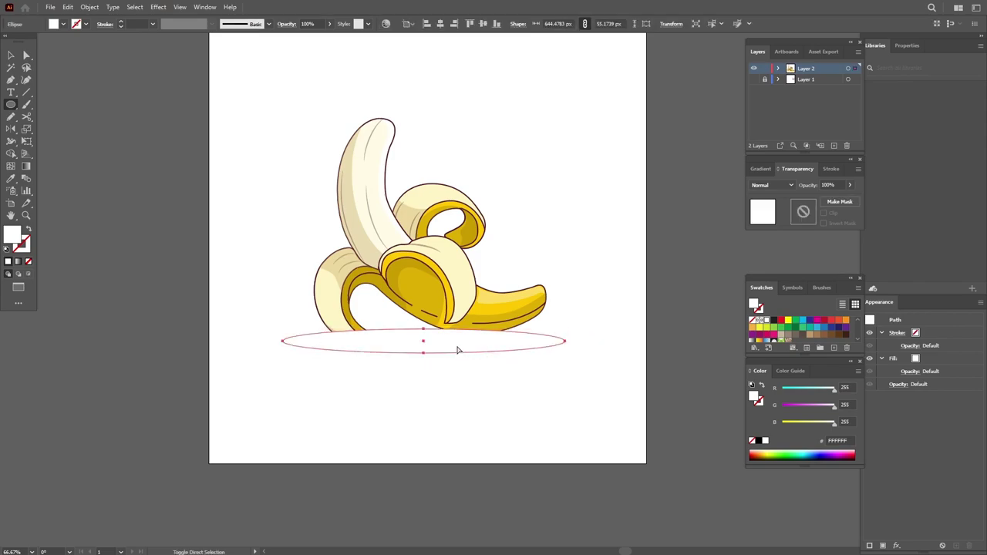
key(ctrl+bracketleft)
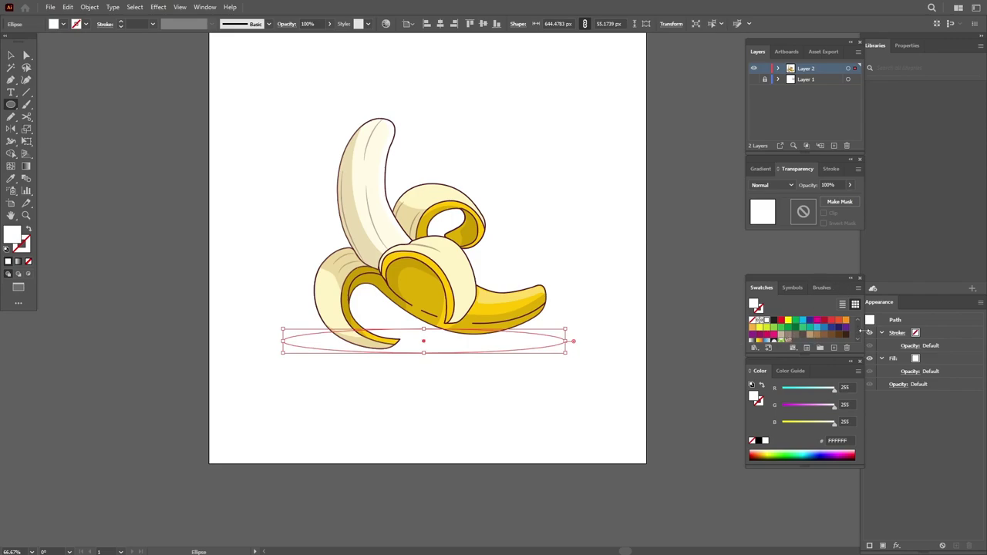
- Fill the oval with a pale yellow swatch
scroll(860, 337, down, 2)
scroll(859, 336, down, 2)
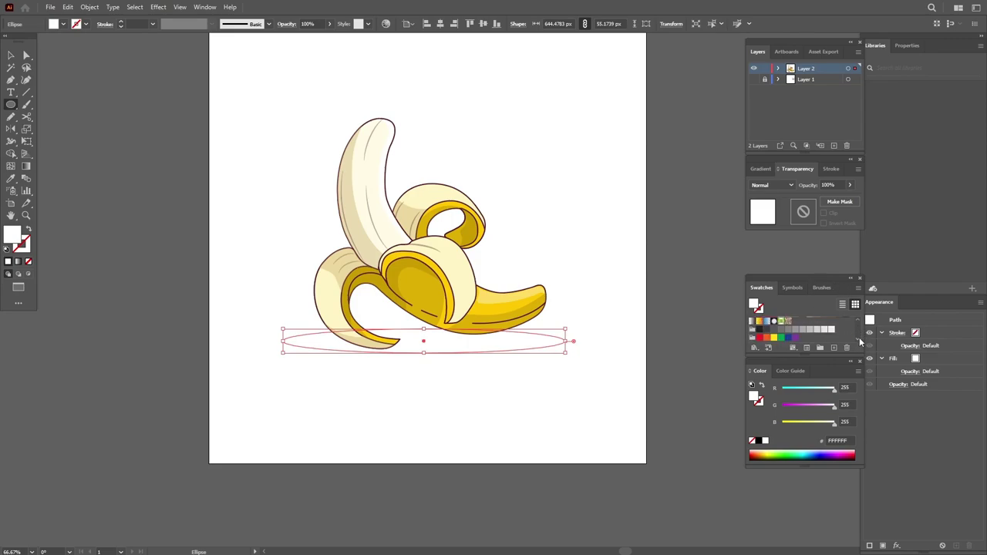
scroll(860, 337, down, 2)
click(768, 338)
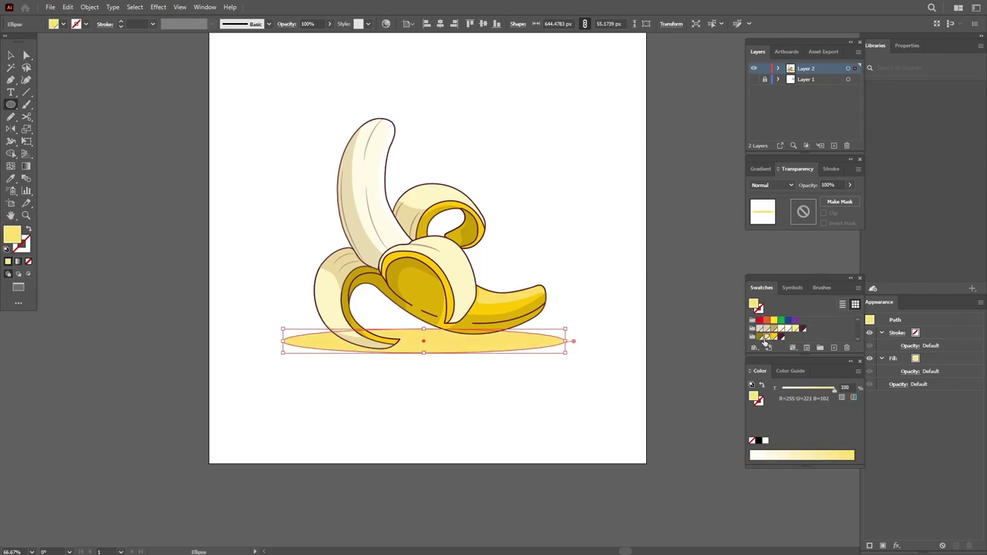
click(762, 337)
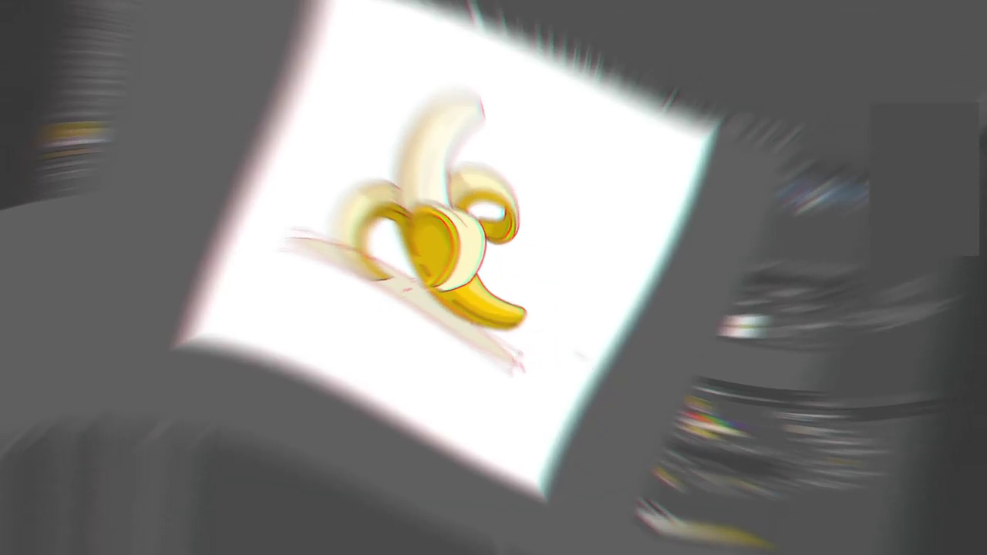